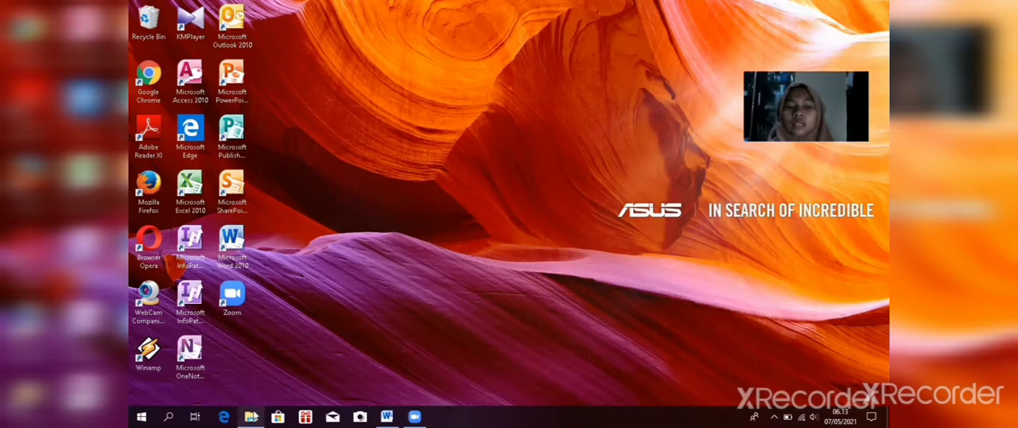
# Step: Open the Praktik 1 Aplikom document from the recent files in File Explorer
pyautogui.click(251, 416)
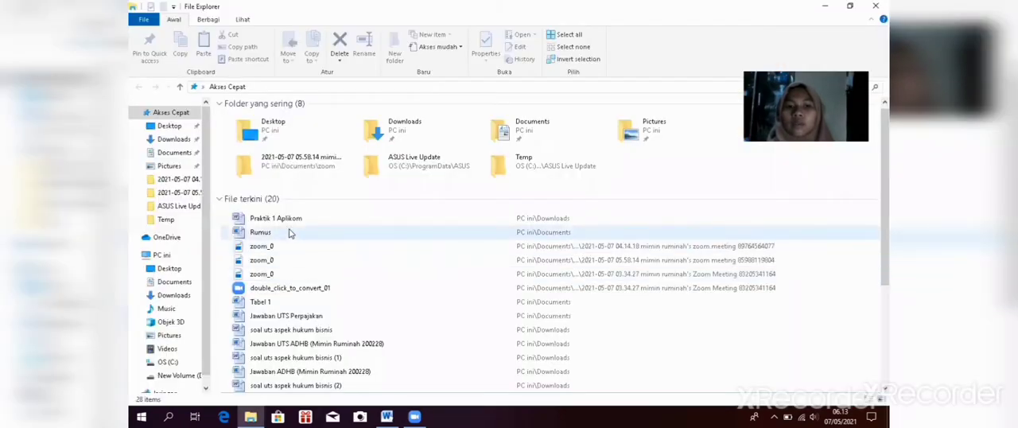
pyautogui.click(293, 222)
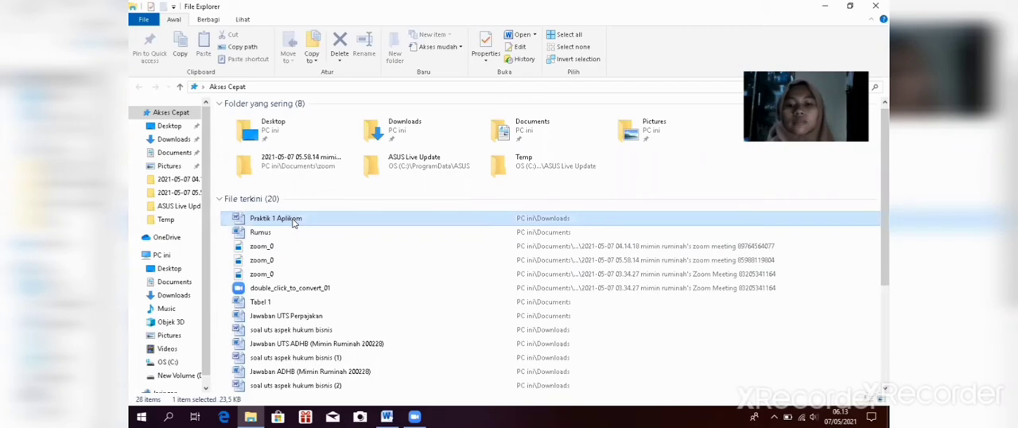
pyautogui.doubleClick(293, 222)
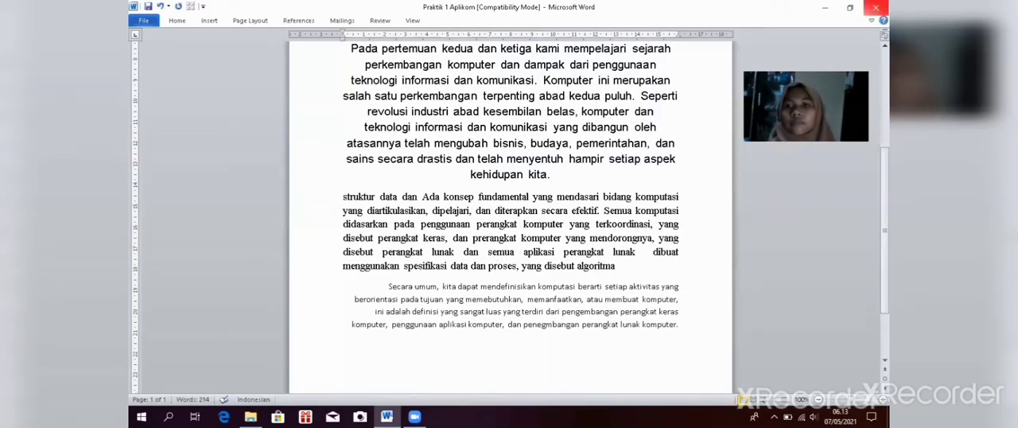
# Step: Left-align the first paragraph, the one beginning "Hallo sobat"
pyautogui.scroll(5, 509, 214)
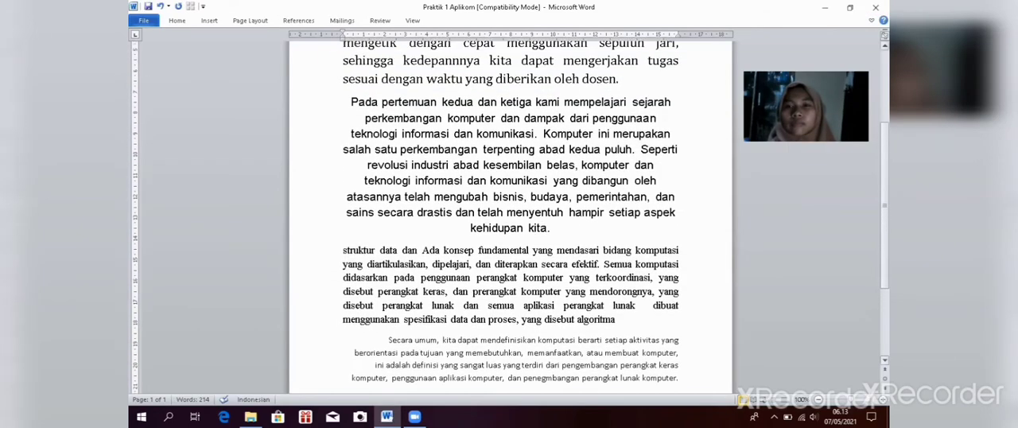
pyautogui.scroll(1, 358, 171)
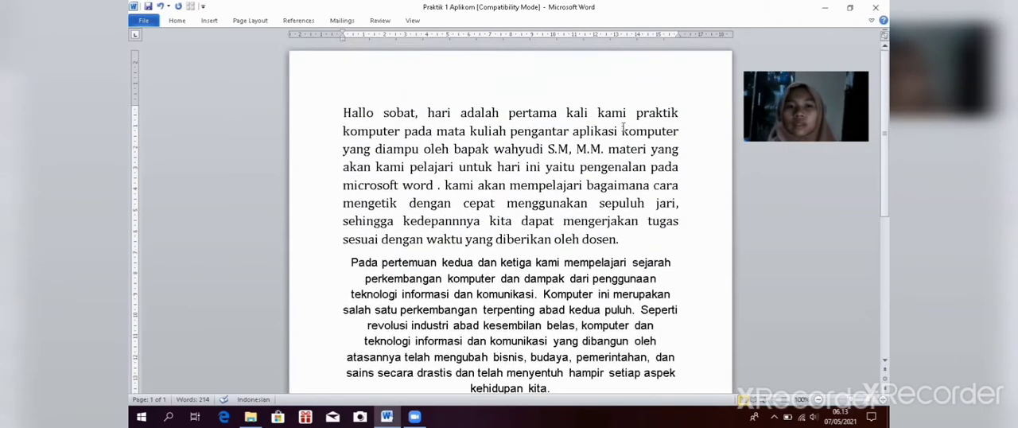
pyautogui.click(344, 113)
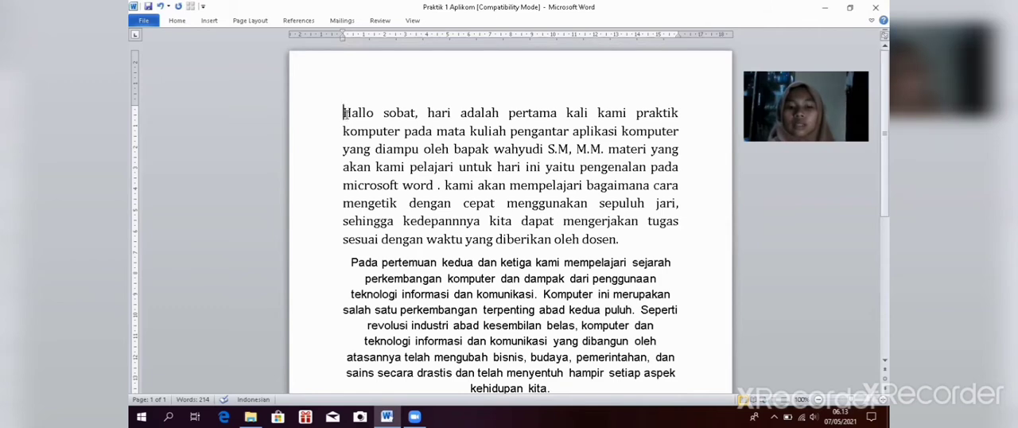
pyautogui.moveTo(343, 113); pyautogui.dragTo(611, 239)
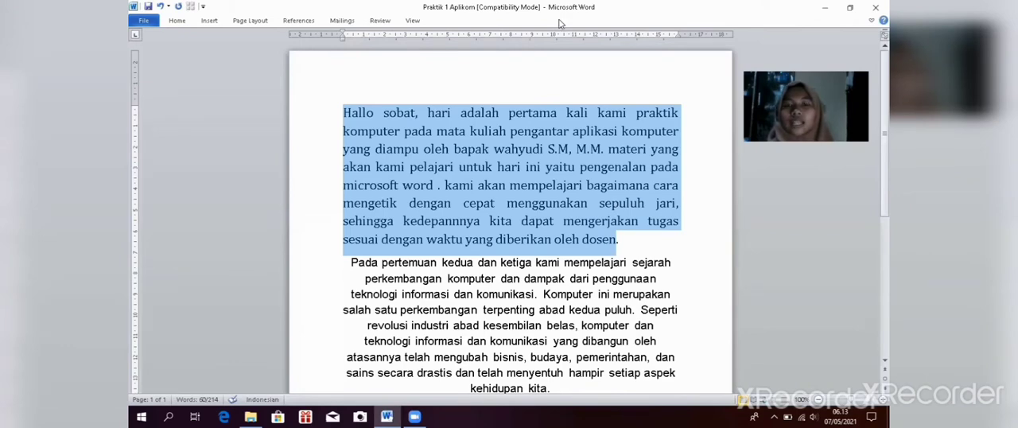
pyautogui.click(176, 21)
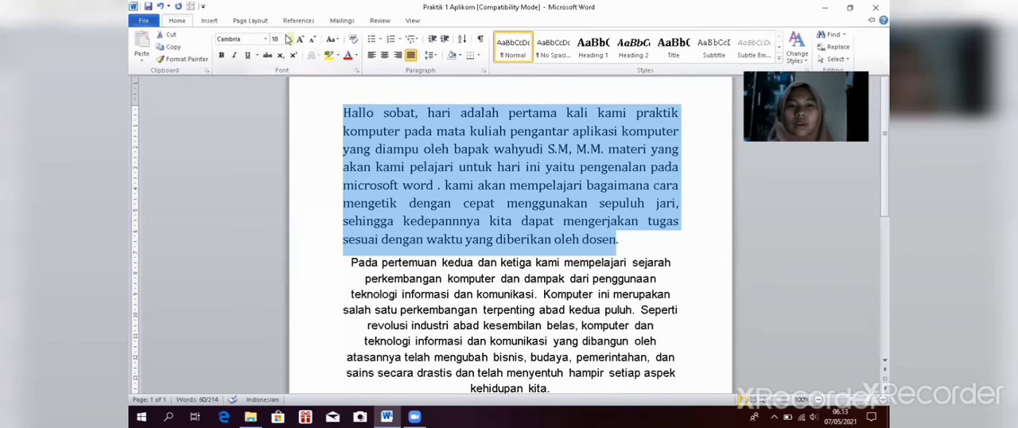
pyautogui.click(377, 58)
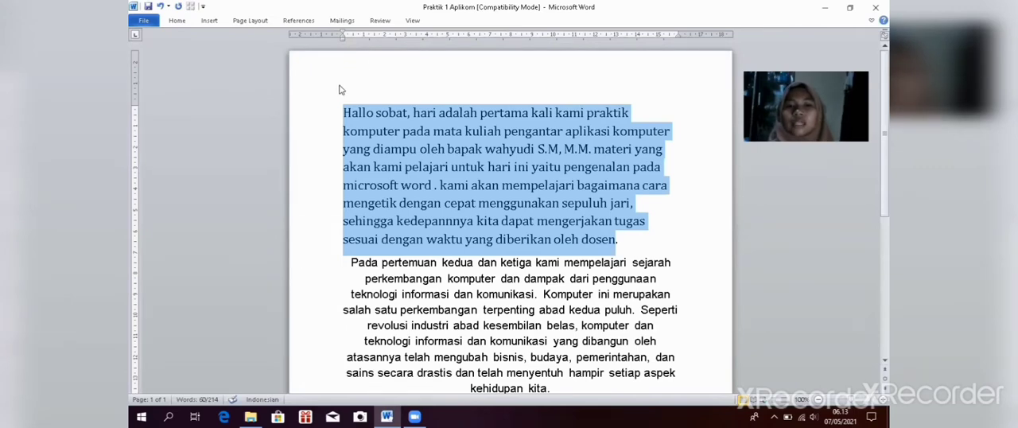
pyautogui.click(342, 158)
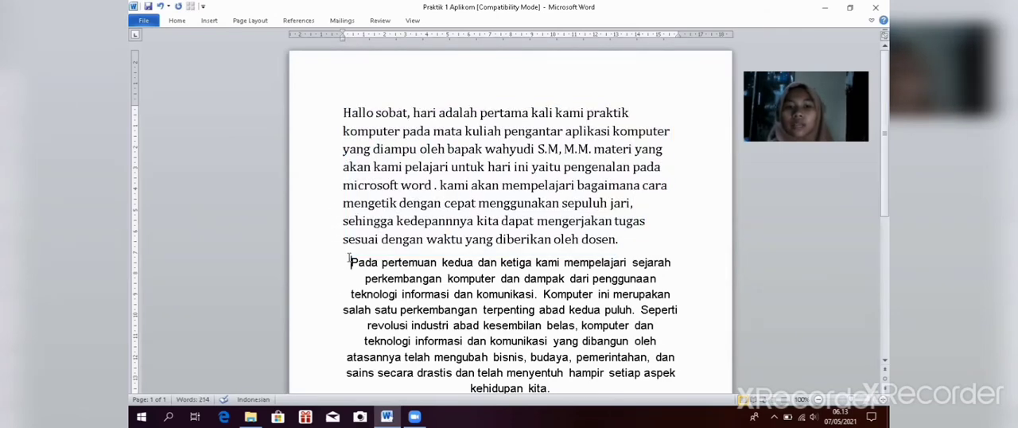
# Step: Center-align the second paragraph, the one beginning "Pada pertemuan kedua"
pyautogui.moveTo(349, 262); pyautogui.dragTo(557, 316)
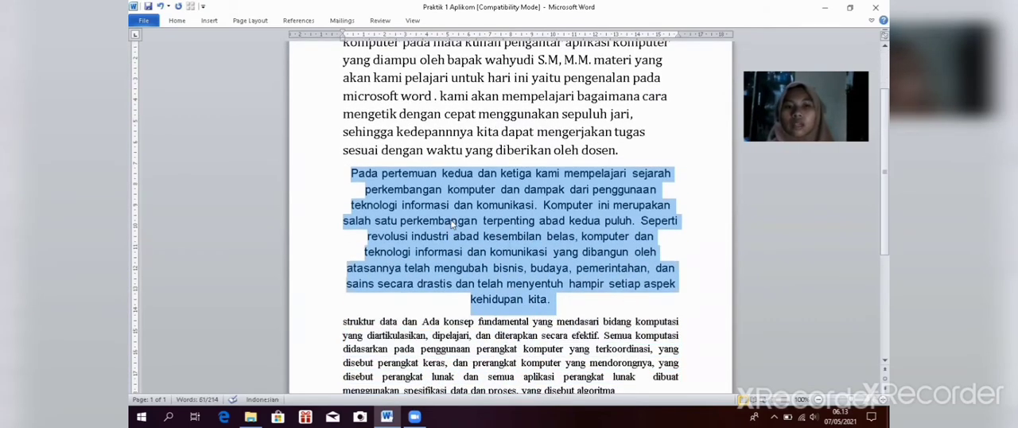
pyautogui.click(177, 21)
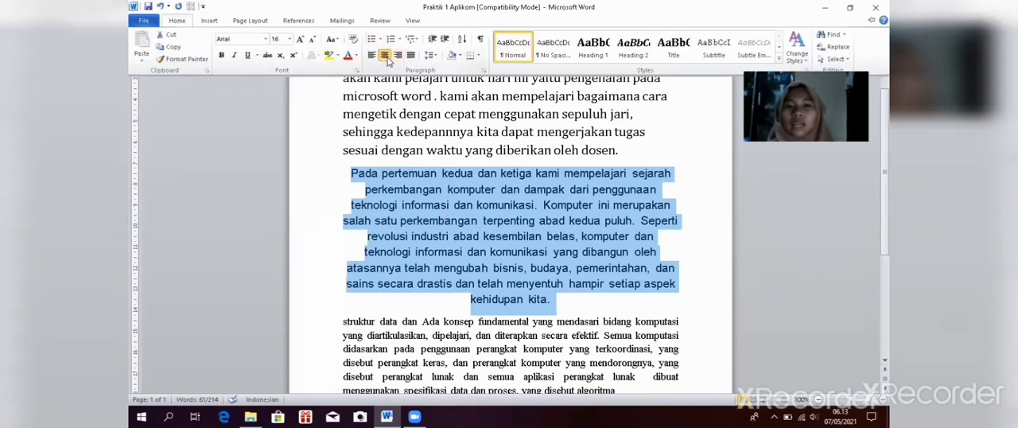
pyautogui.click(387, 60)
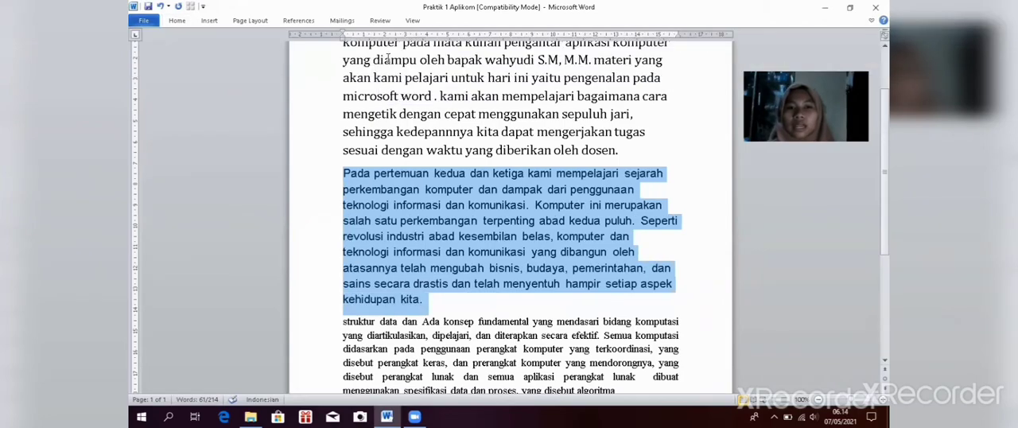
pyautogui.click(181, 21)
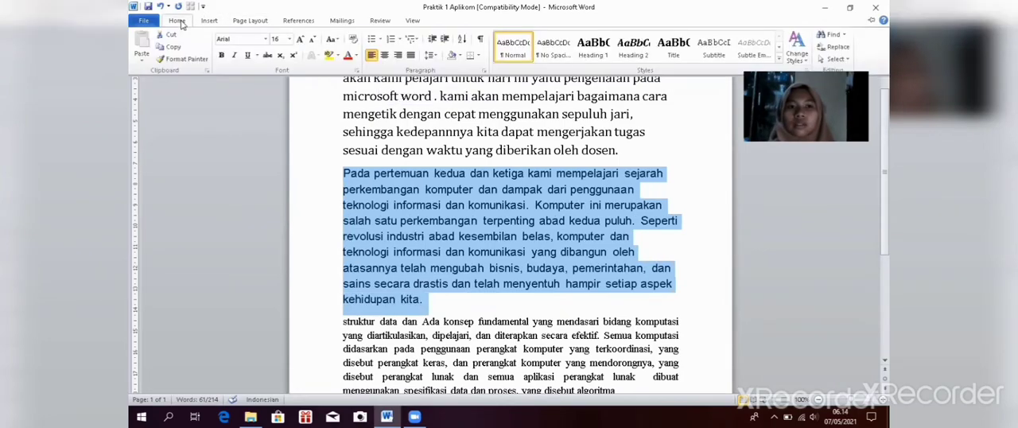
pyautogui.click(386, 57)
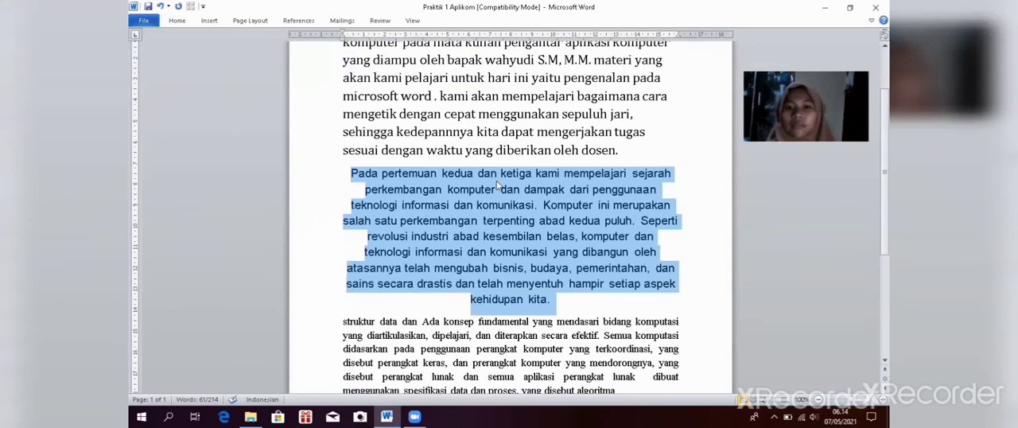
# Step: Move the third paragraph's opening text, from "struktur data" through "dipelajari", to just after "dan semua" in the same paragraph
pyautogui.click(343, 325)
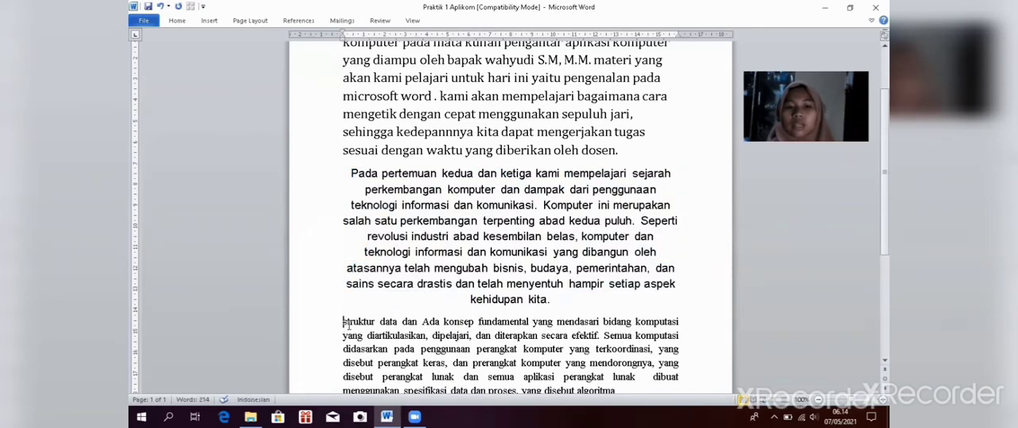
pyautogui.moveTo(344, 324); pyautogui.dragTo(523, 388)
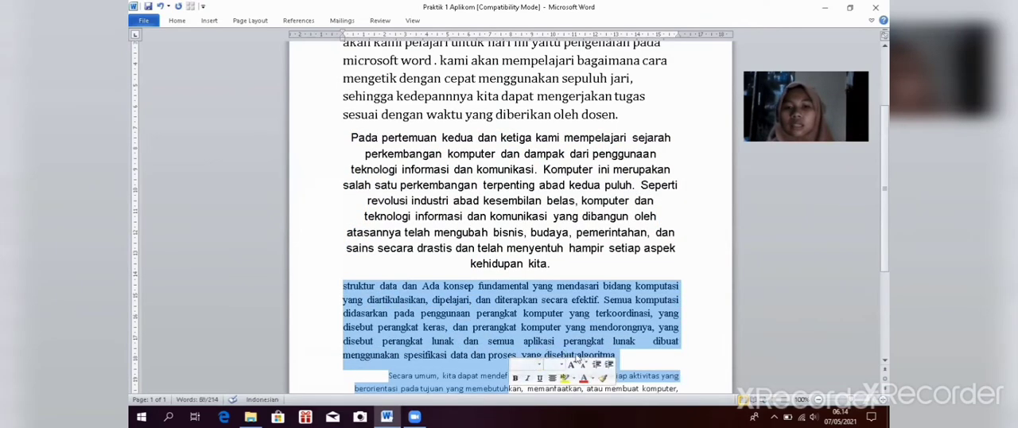
pyautogui.click(629, 347)
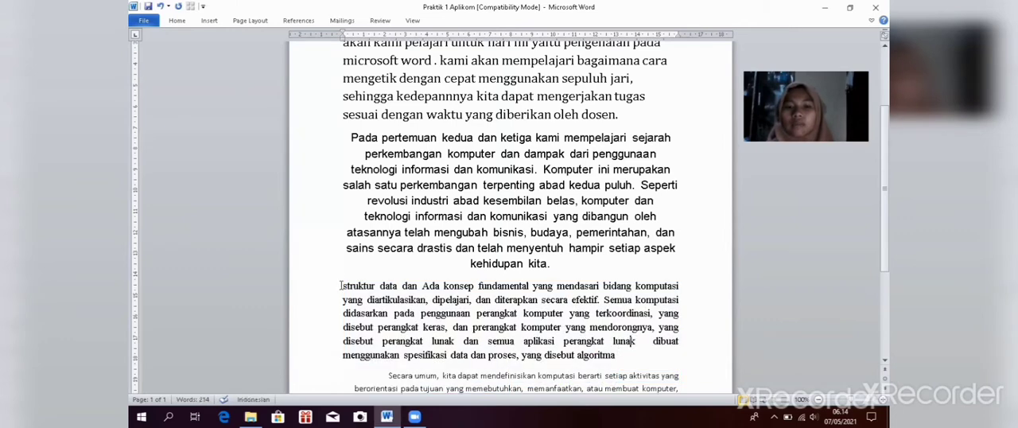
pyautogui.moveTo(340, 286); pyautogui.dragTo(518, 340)
pyautogui.click(519, 341)
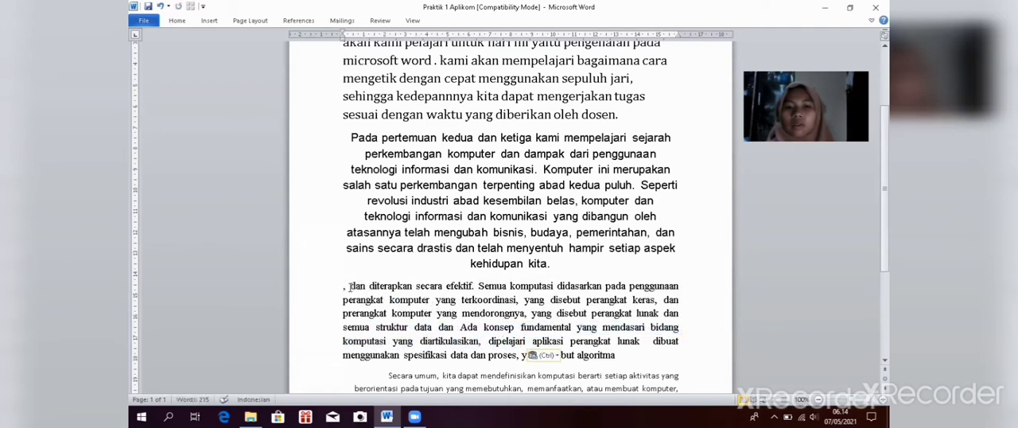
# Step: Delete the second "a" in "dipelajari" and the comma at the start of the third paragraph
pyautogui.press('BackSpace')
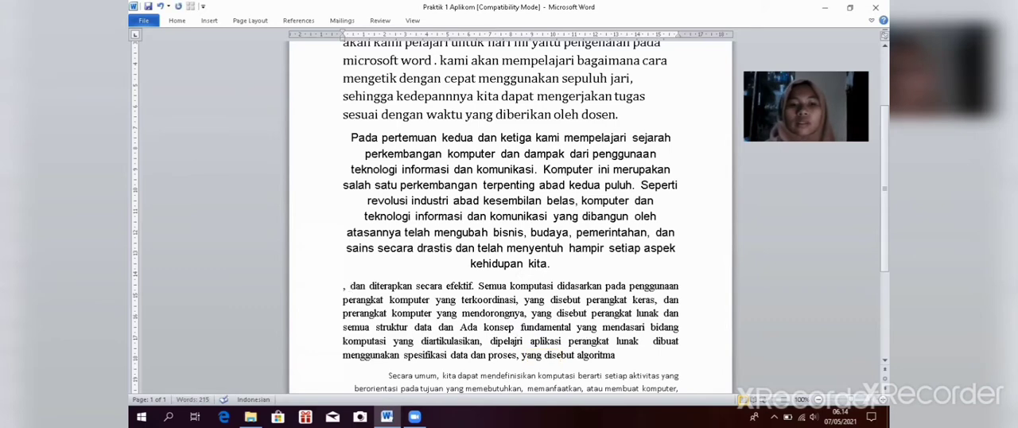
pyautogui.click(346, 288)
pyautogui.press('BackSpace')
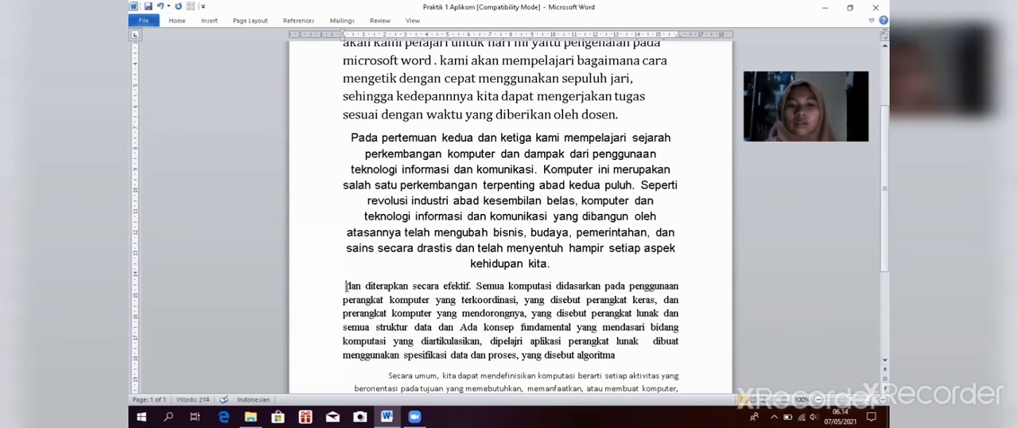
# Step: Right-align the third paragraph, the one beginning "dan diterapkan secara efektif"
pyautogui.moveTo(346, 285); pyautogui.dragTo(521, 329)
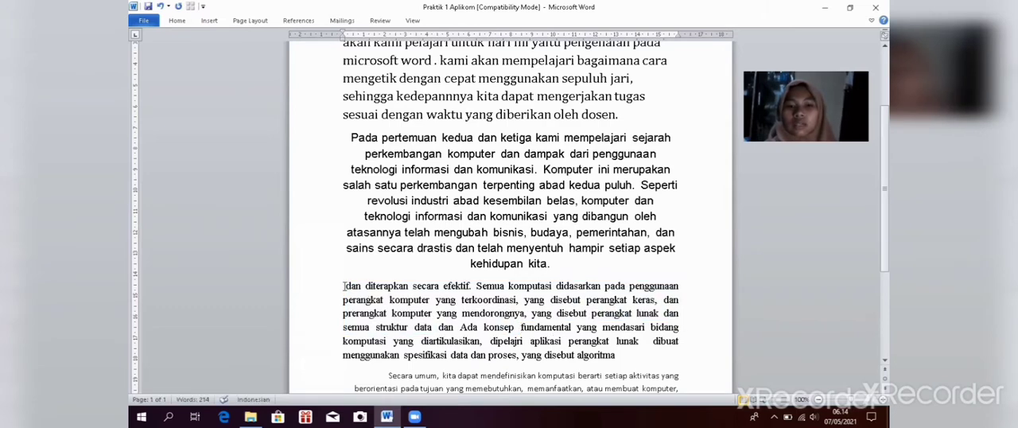
pyautogui.moveTo(344, 286); pyautogui.dragTo(619, 368)
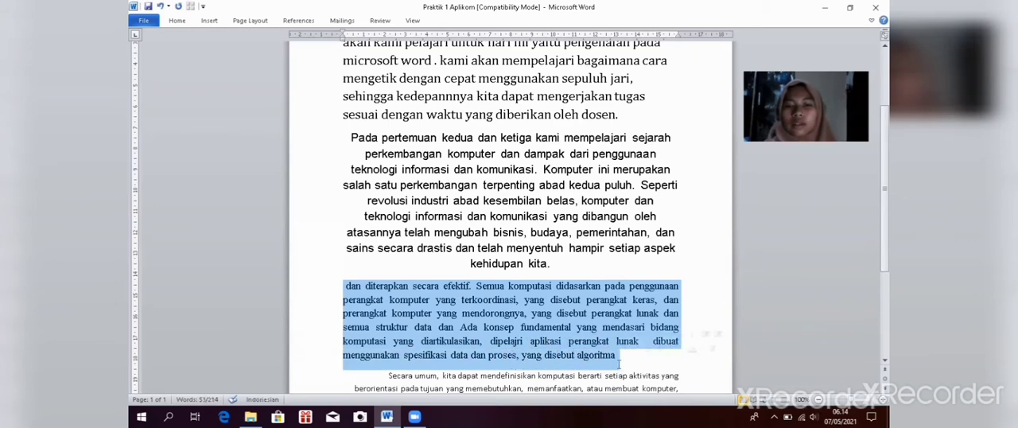
pyautogui.click(177, 20)
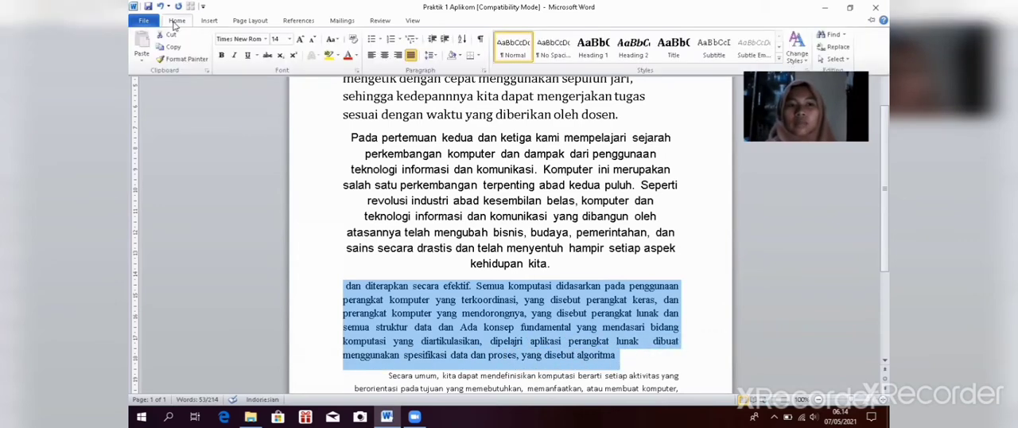
pyautogui.click(398, 55)
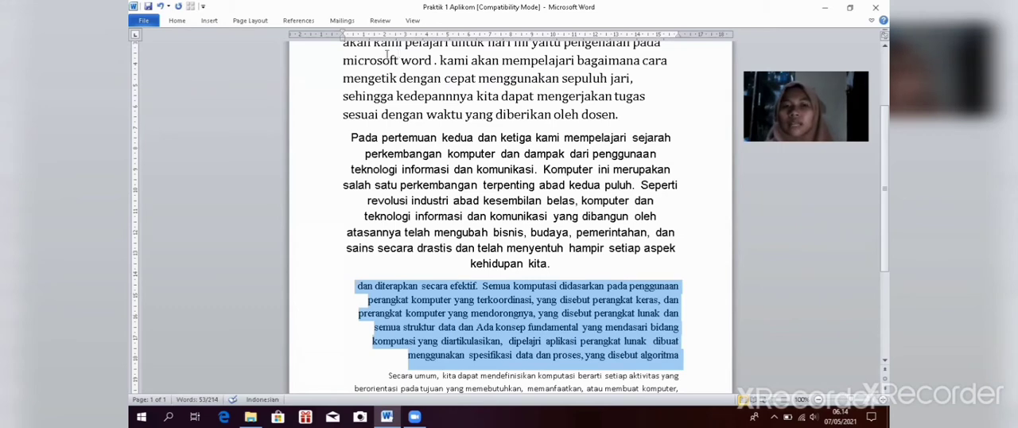
pyautogui.click(670, 271)
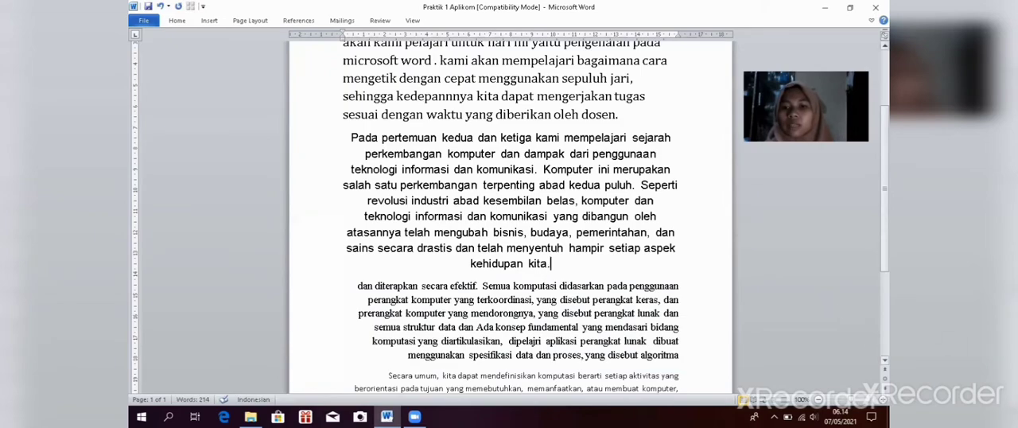
# Step: Justify the last paragraph, the one beginning "Secara umum"
pyautogui.scroll(-3, 509, 215)
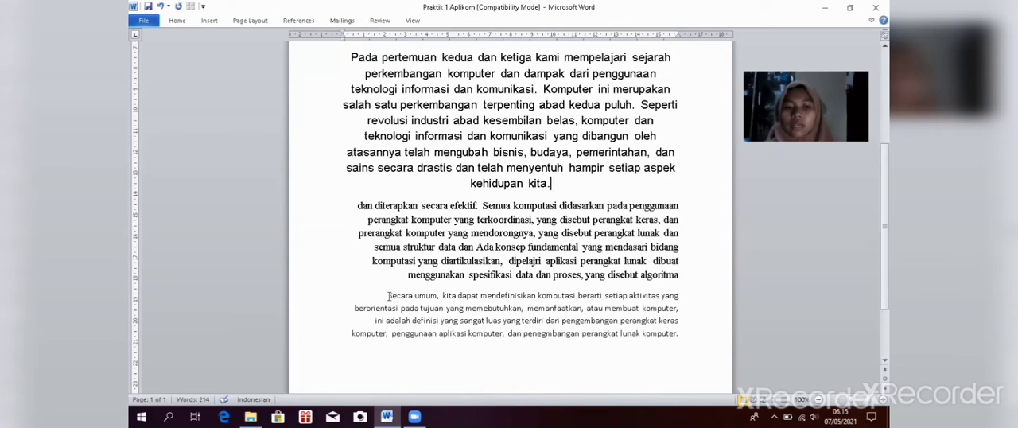
pyautogui.moveTo(388, 296); pyautogui.dragTo(669, 348)
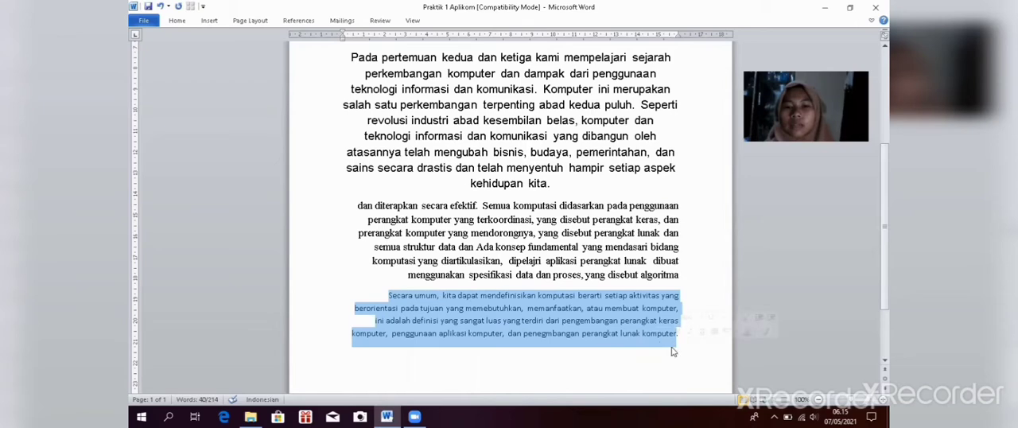
pyautogui.click(177, 21)
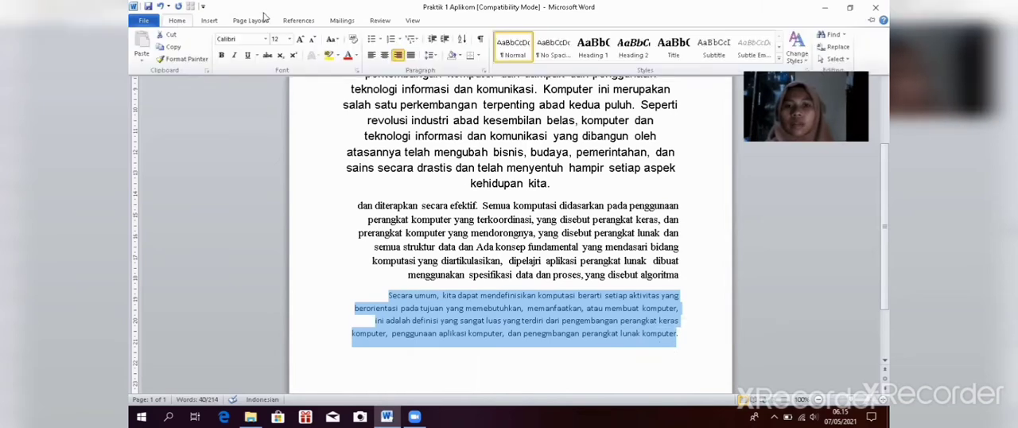
pyautogui.click(410, 56)
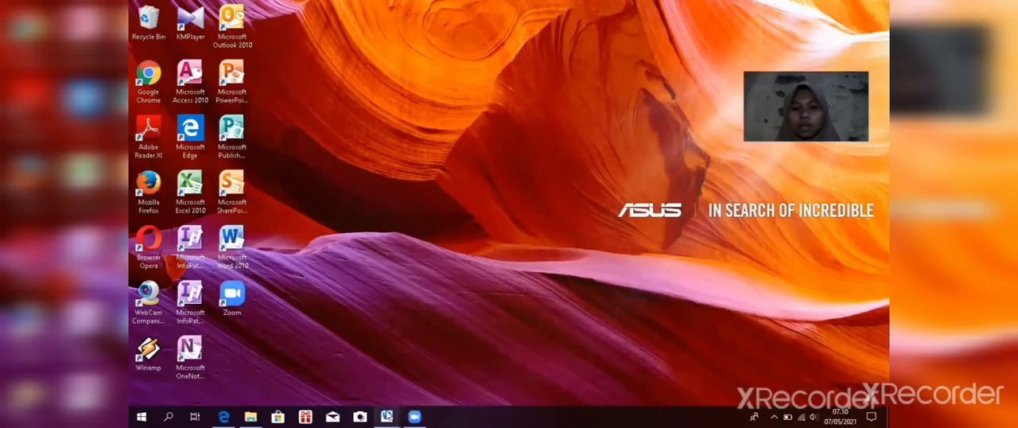
# Step: Switch to the open Rumus document and insert a new blank equation on the empty line below the existing formula
pyautogui.moveTo(386, 416)
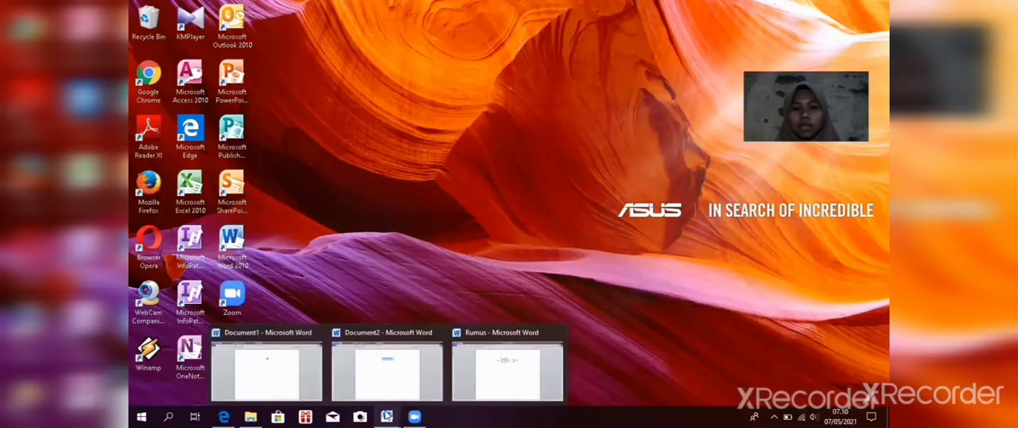
pyautogui.click(468, 390)
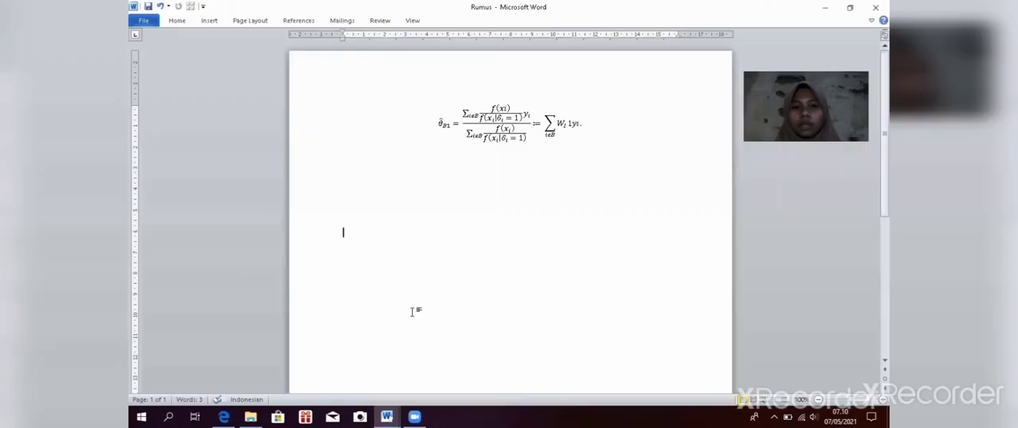
pyautogui.click(357, 245)
pyautogui.click(211, 24)
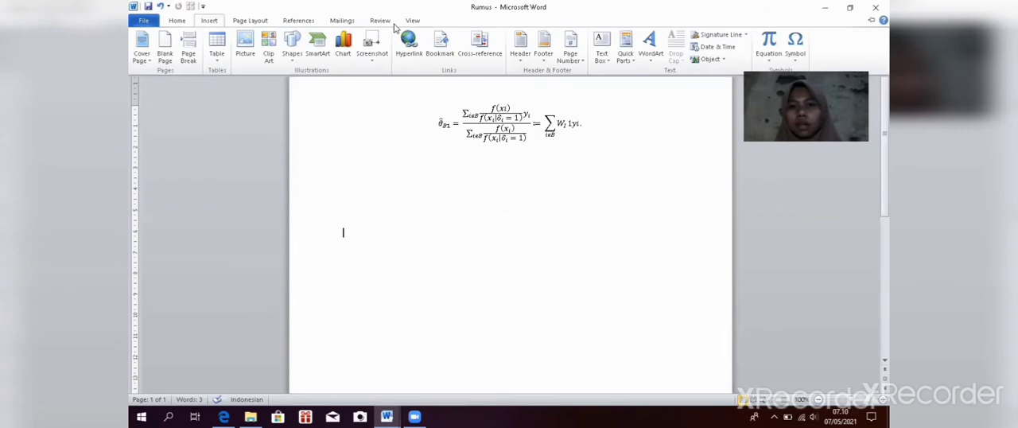
pyautogui.click(769, 59)
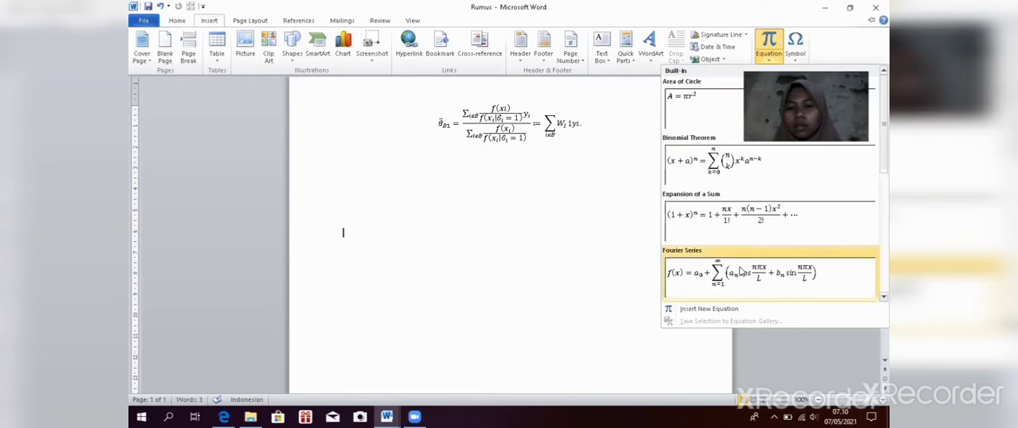
pyautogui.click(727, 308)
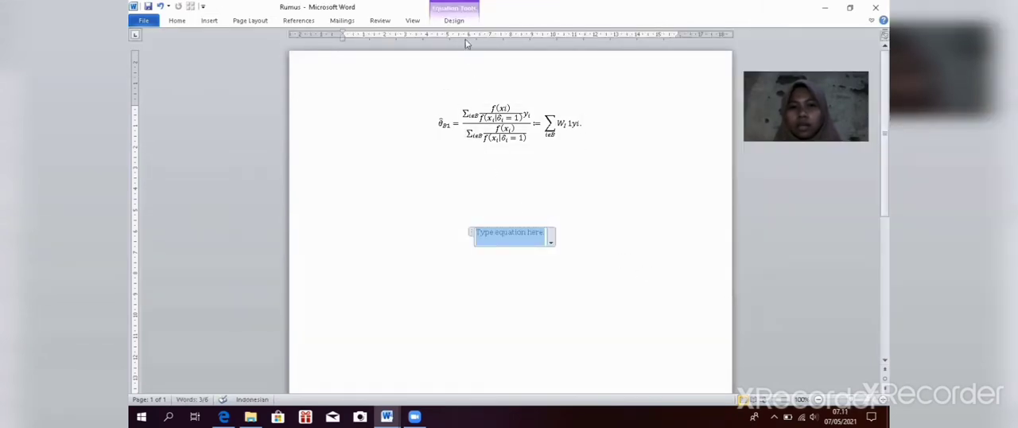
# Step: Insert an empty subscript structure into the blank equation
pyautogui.click(467, 26)
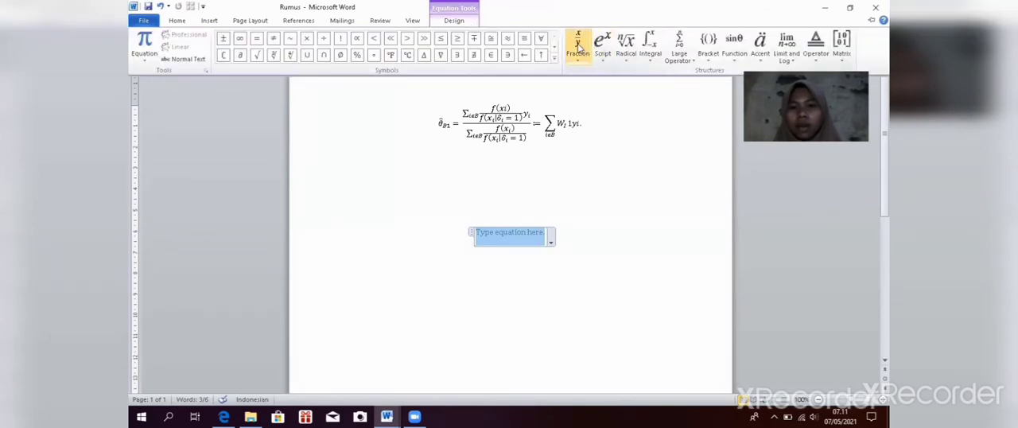
pyautogui.click(581, 52)
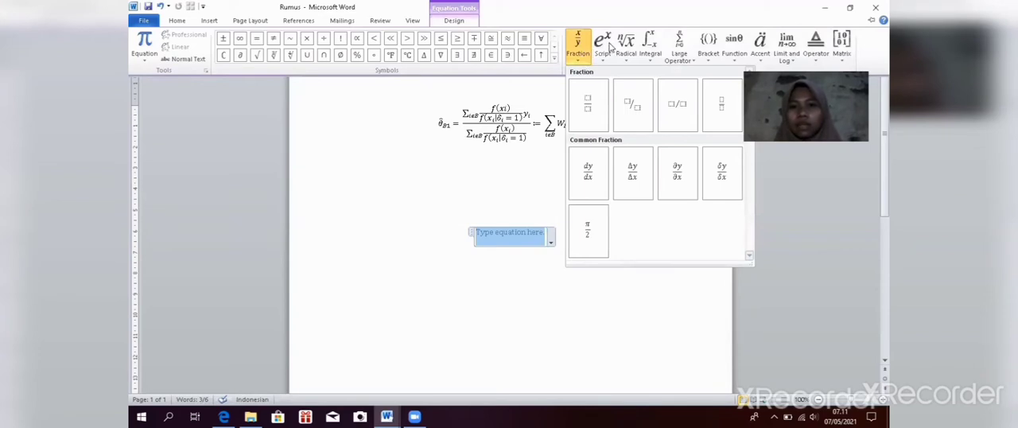
pyautogui.click(608, 48)
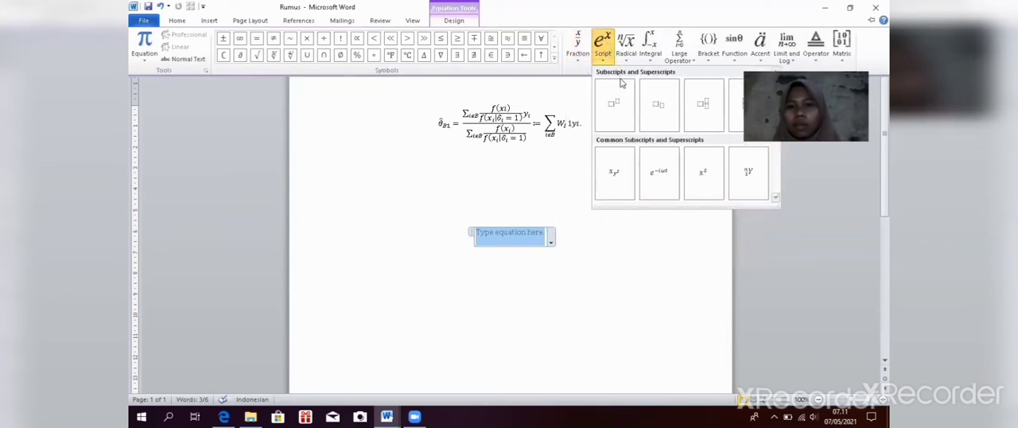
pyautogui.click(658, 97)
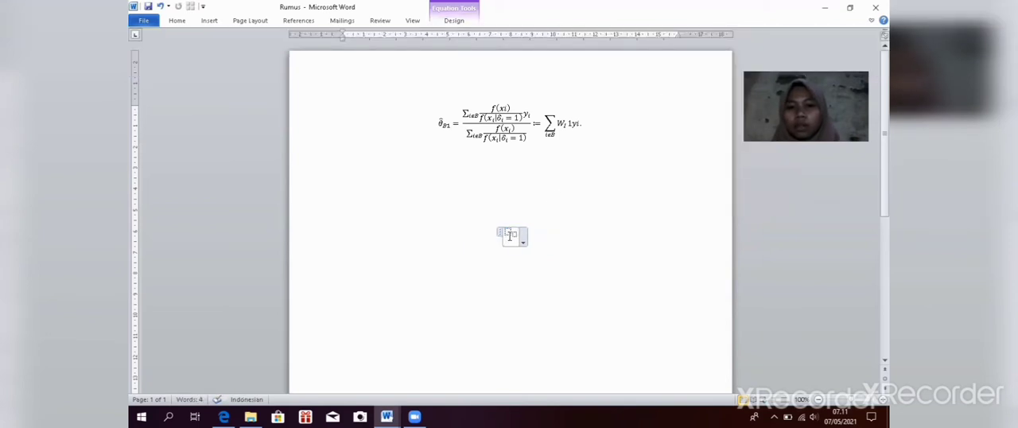
# Step: Add a hat accent to the base placeholder of the subscript structure
pyautogui.click(510, 236)
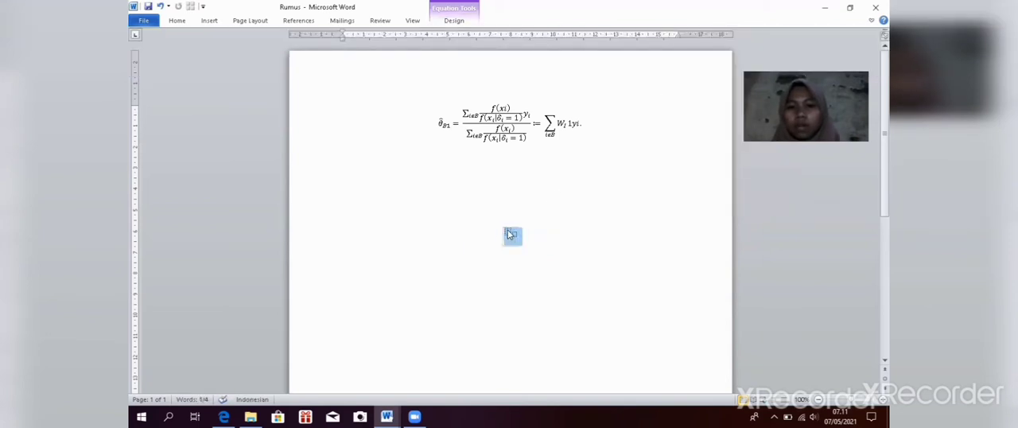
pyautogui.click(508, 231)
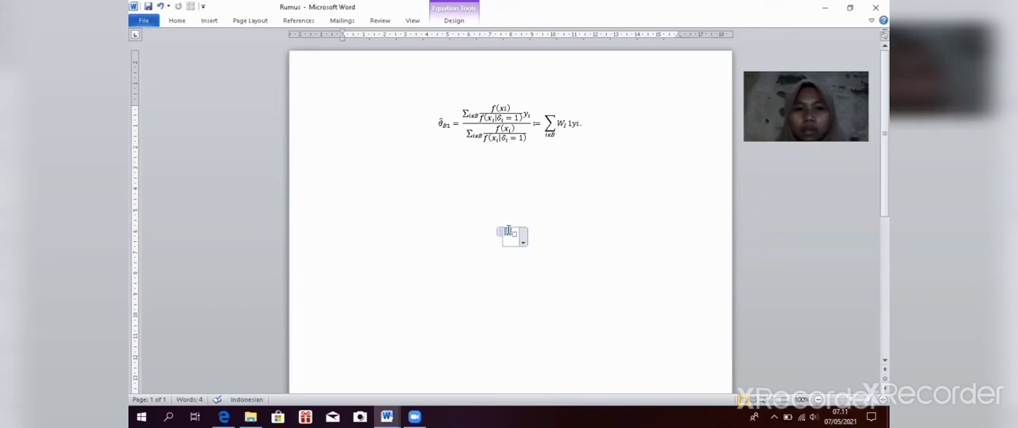
pyautogui.click(468, 23)
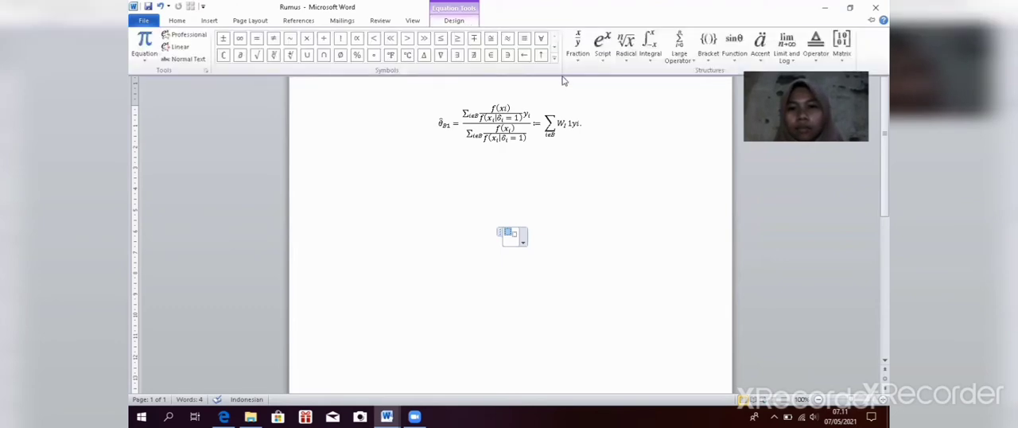
pyautogui.click(768, 45)
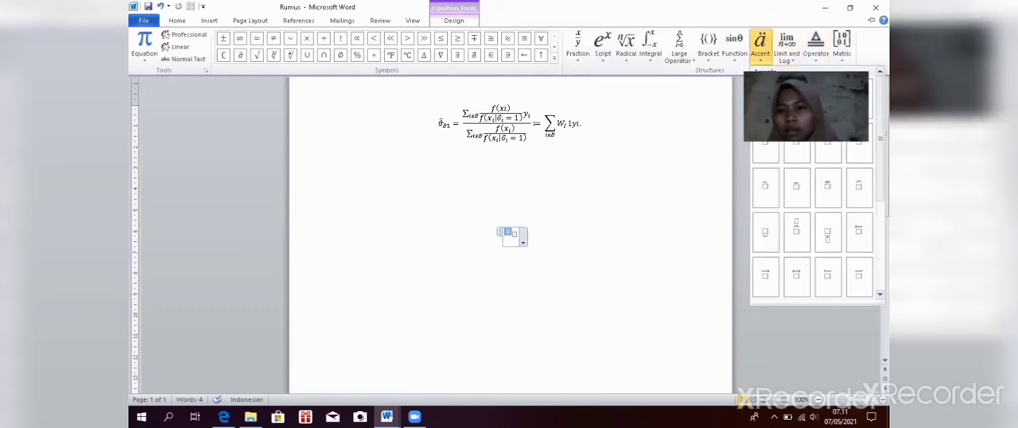
pyautogui.click(859, 98)
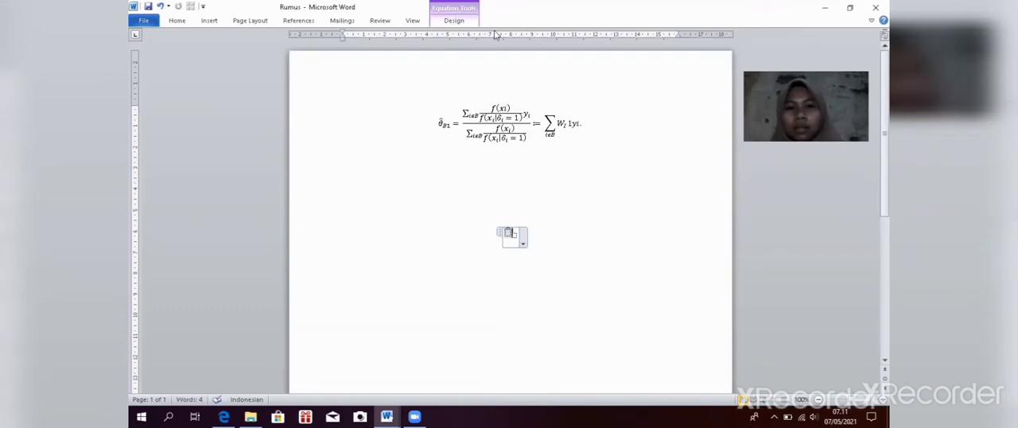
# Step: Fill the placeholder under the hat accent with the Basic Math symbol θ
pyautogui.click(485, 201)
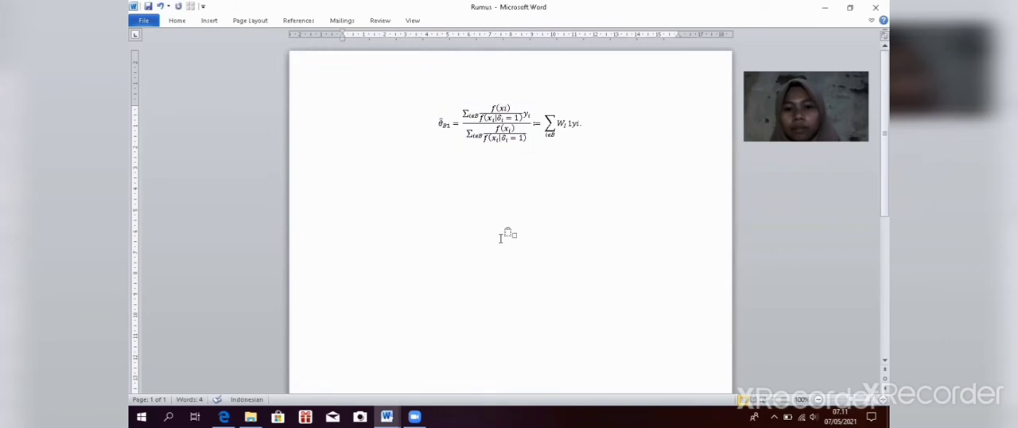
pyautogui.click(509, 235)
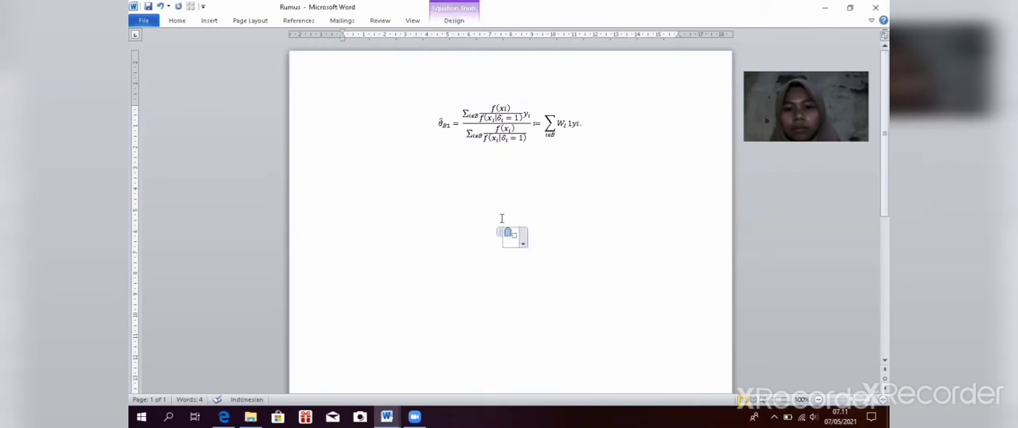
pyautogui.click(452, 24)
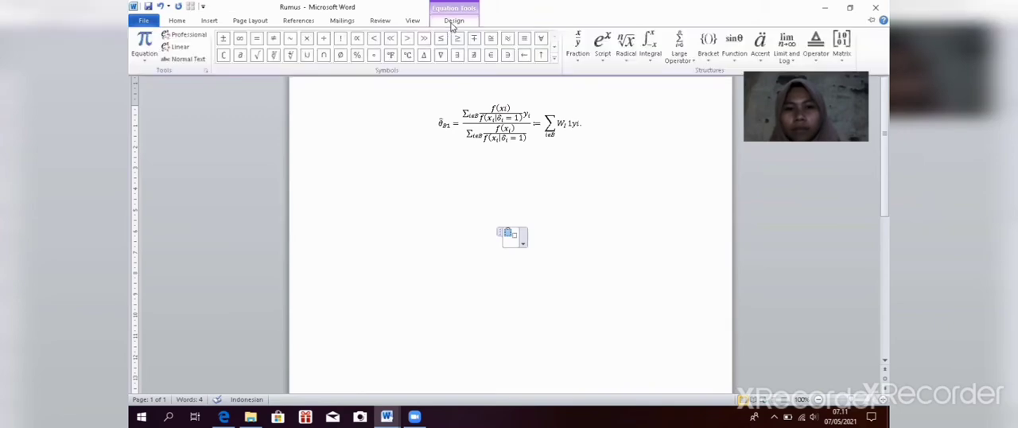
pyautogui.click(555, 64)
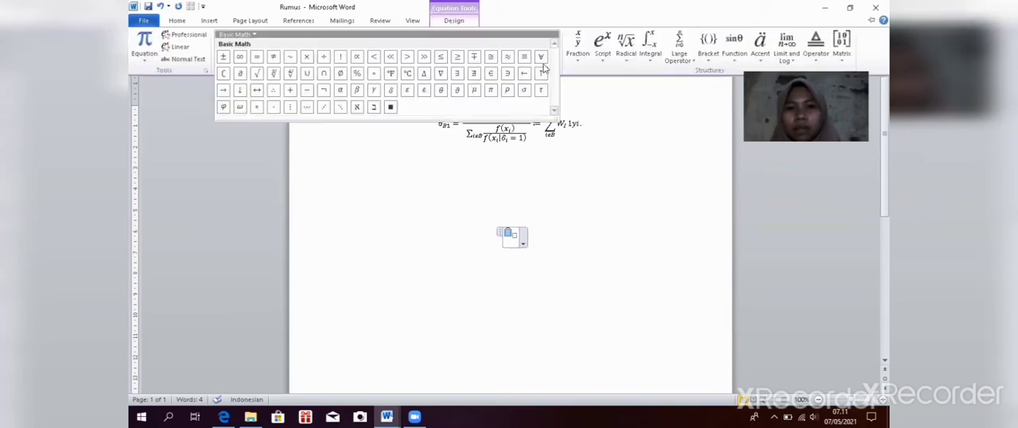
pyautogui.click(442, 91)
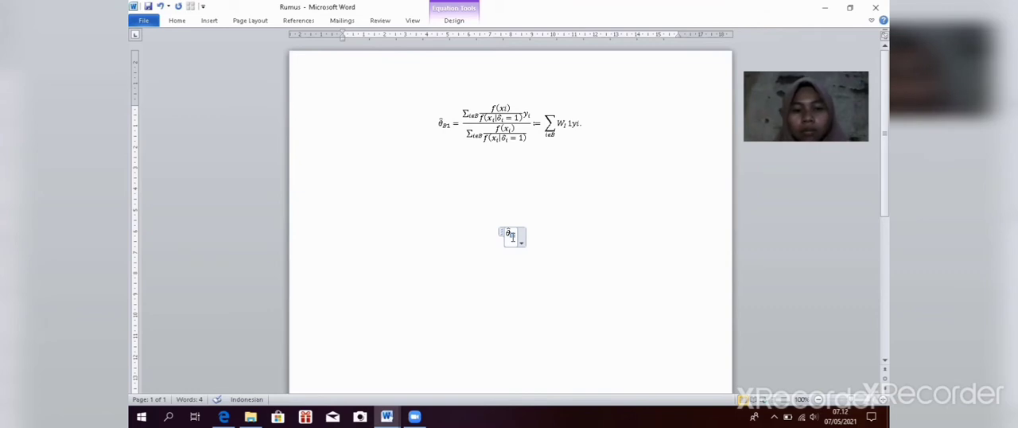
# Step: Enter B1 in the subscript placeholder of the new equation, followed by an equals sign
pyautogui.write('b')
pyautogui.press('BackSpace')
pyautogui.write('B1')
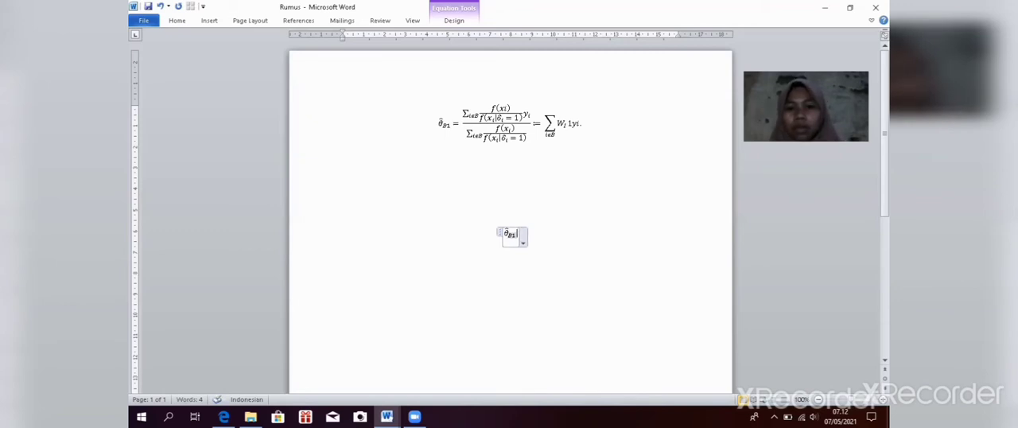
pyautogui.write('=')
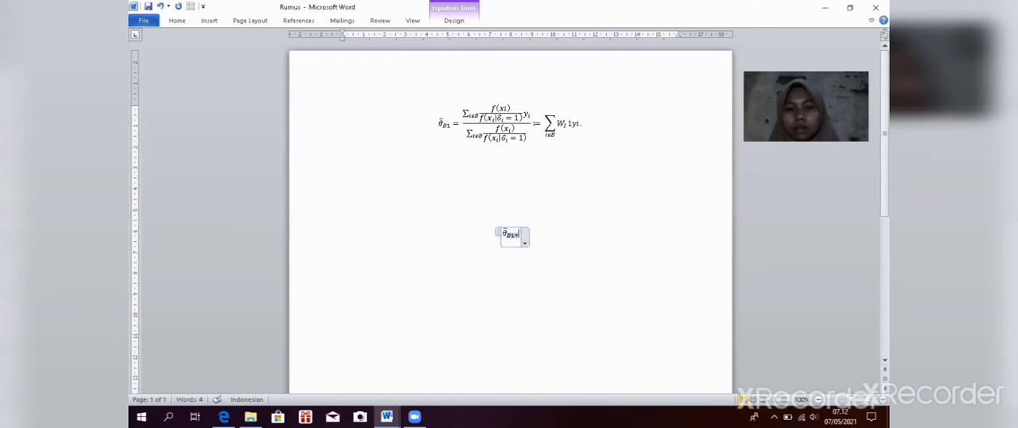
pyautogui.press('BackSpace')
pyautogui.write('=')
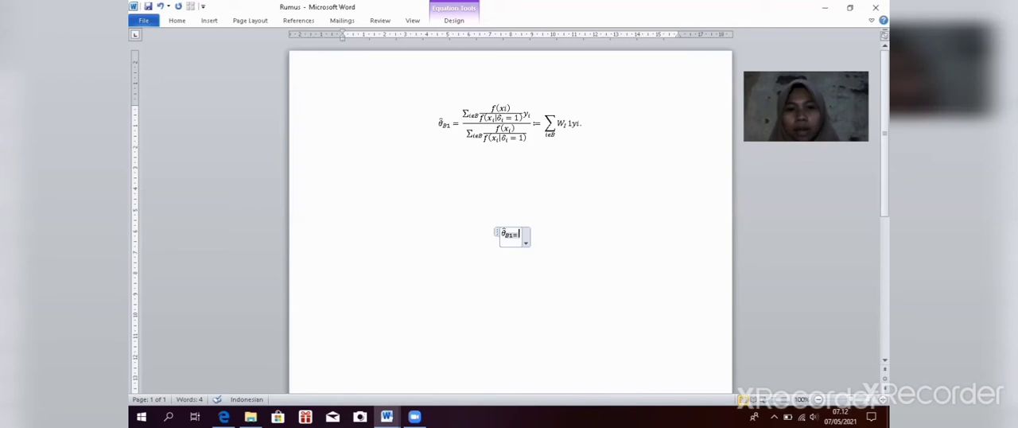
pyautogui.click(466, 23)
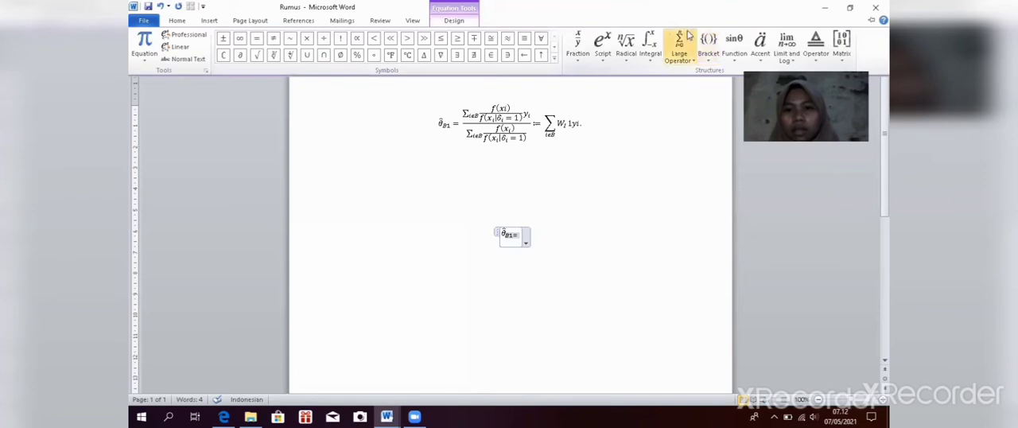
pyautogui.click(680, 40)
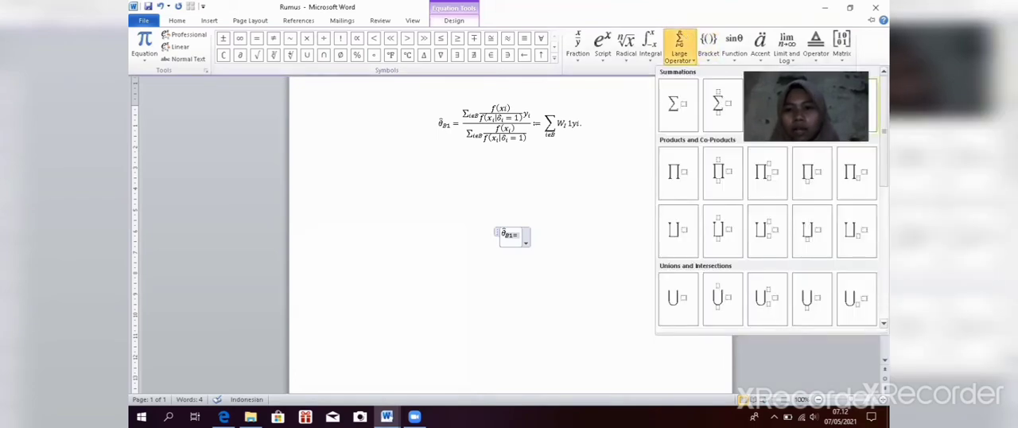
pyautogui.click(857, 103)
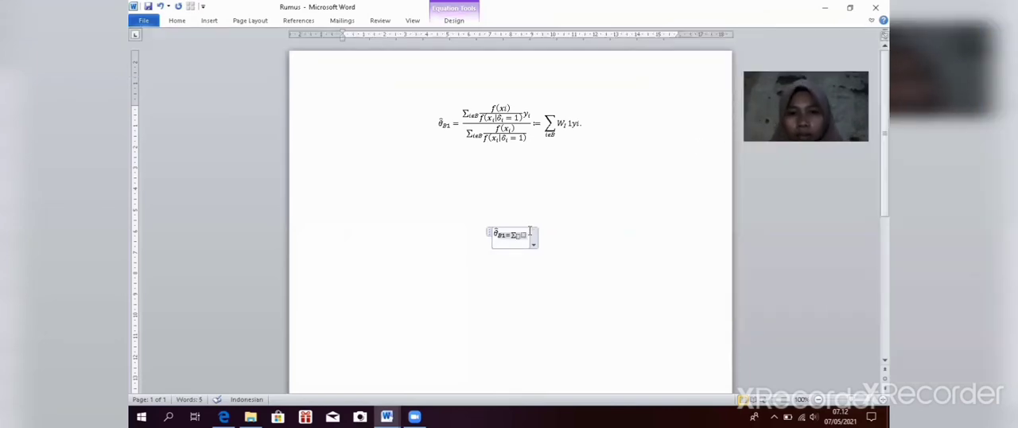
pyautogui.click(525, 238)
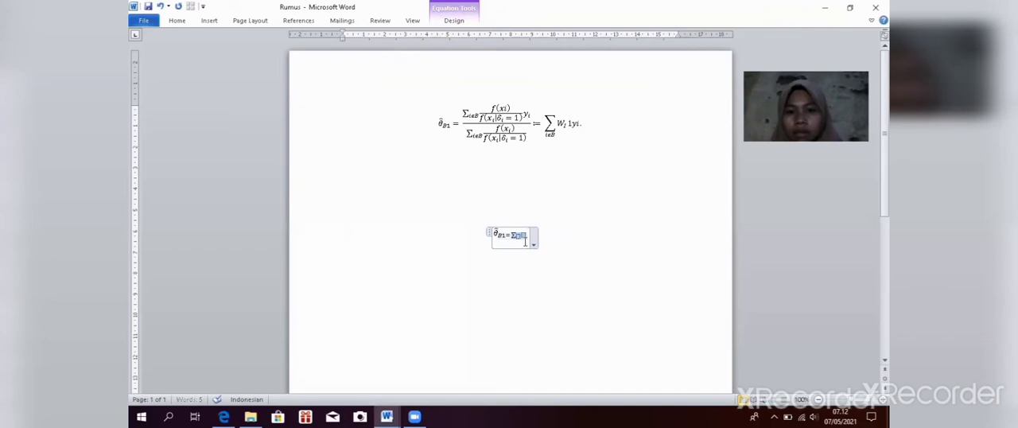
pyautogui.press('BackSpace')
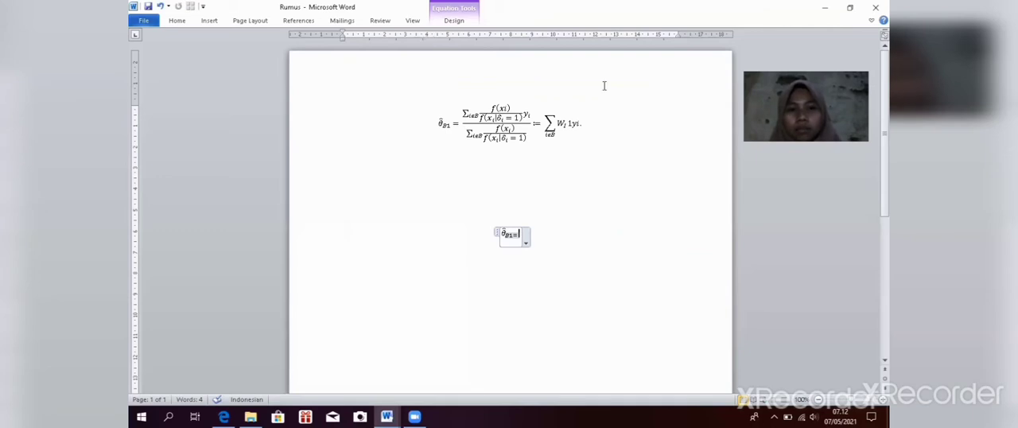
# Step: Insert an empty stacked fraction after the equals sign in the new equation
pyautogui.click(473, 26)
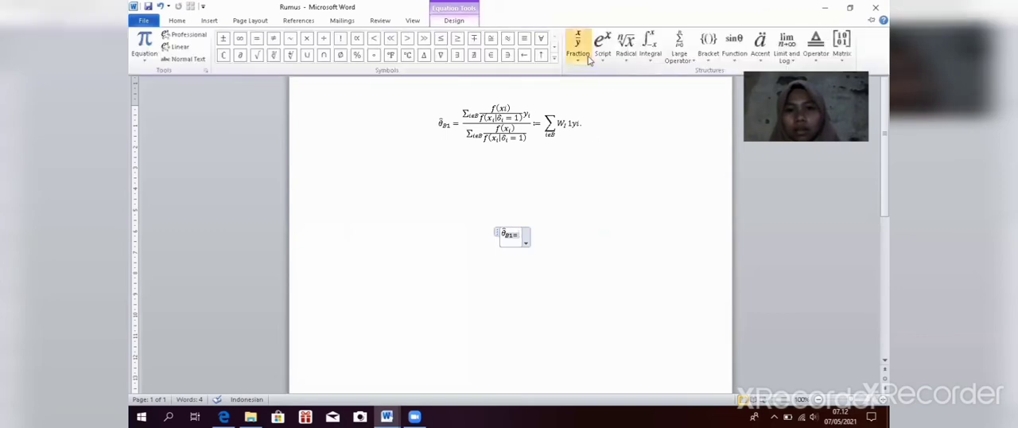
pyautogui.click(585, 54)
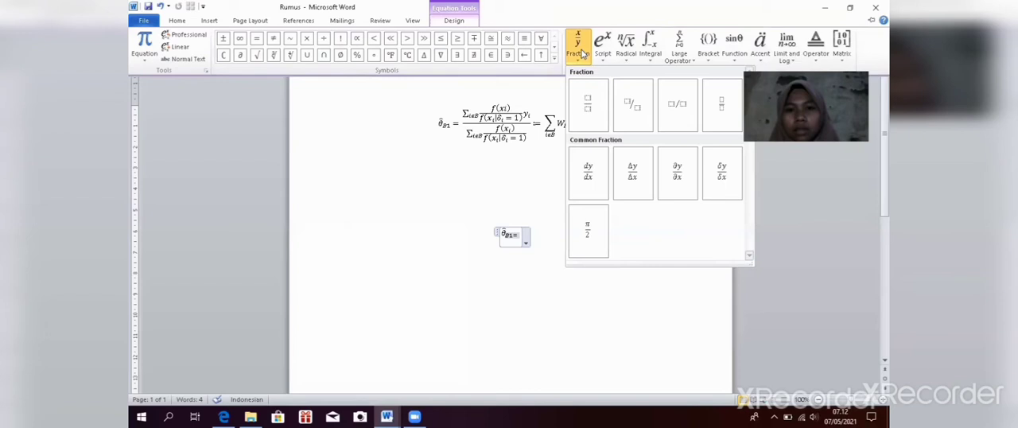
pyautogui.click(579, 98)
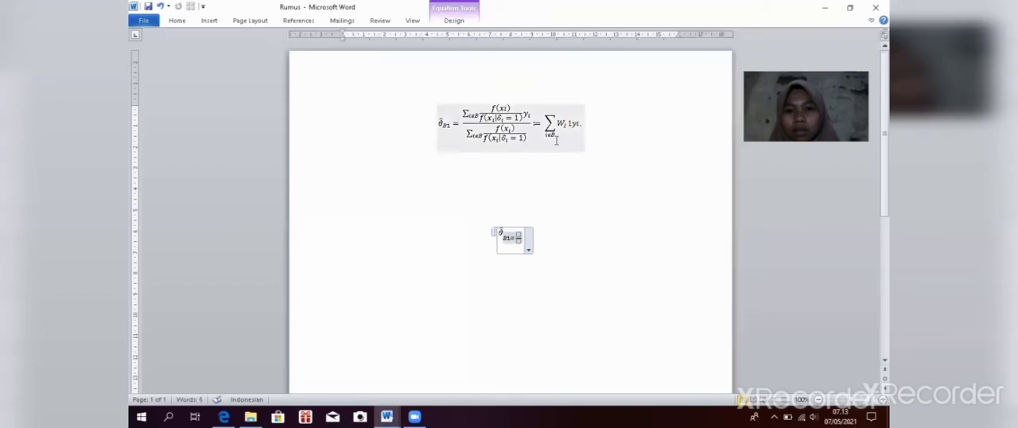
# Step: Insert a summation with a subscript limit into the numerator of the fraction
pyautogui.click(516, 232)
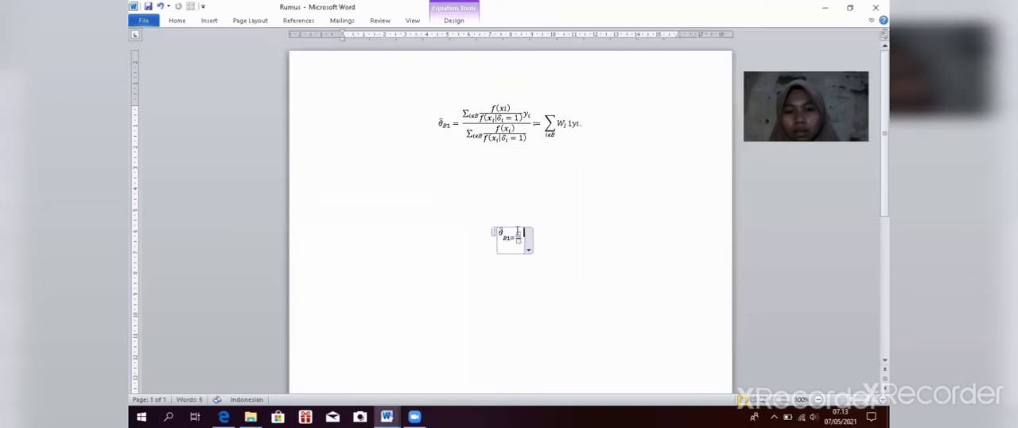
pyautogui.click(518, 232)
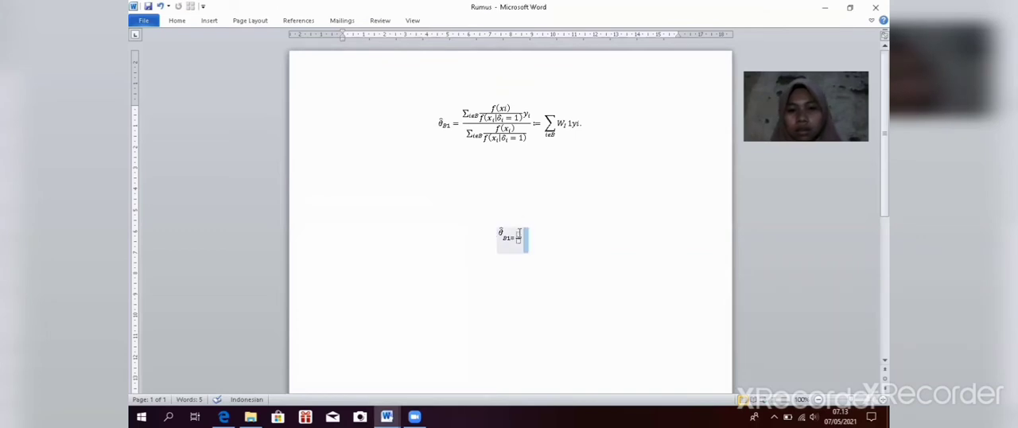
pyautogui.click(520, 234)
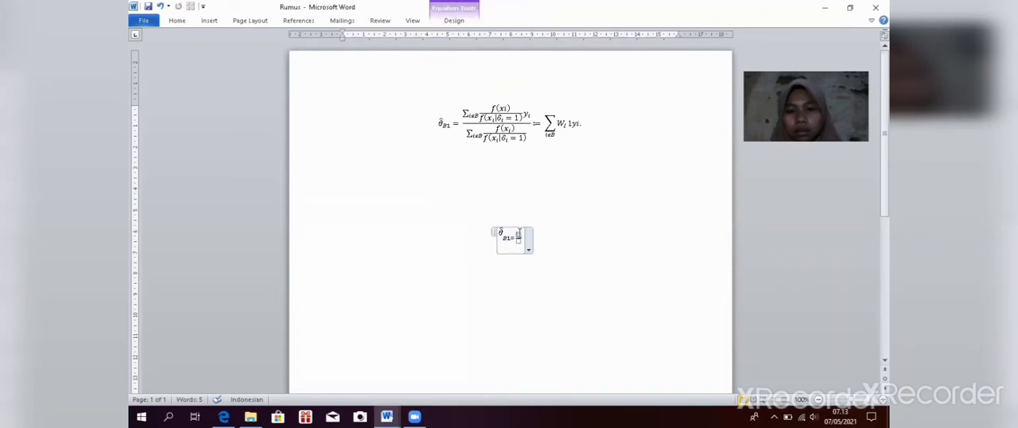
pyautogui.click(467, 22)
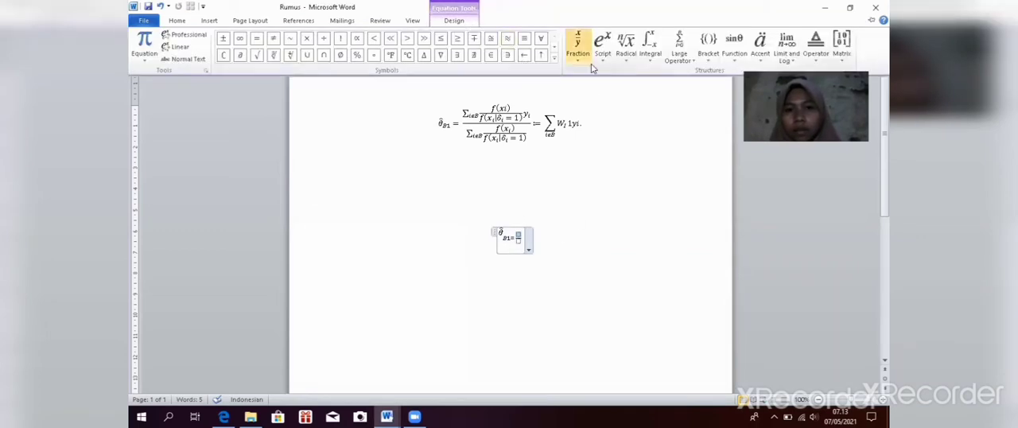
pyautogui.click(672, 64)
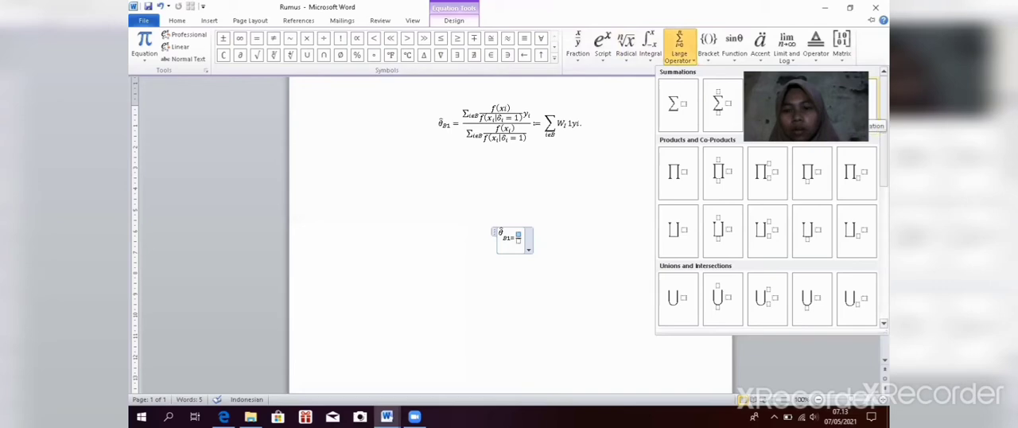
pyautogui.click(849, 109)
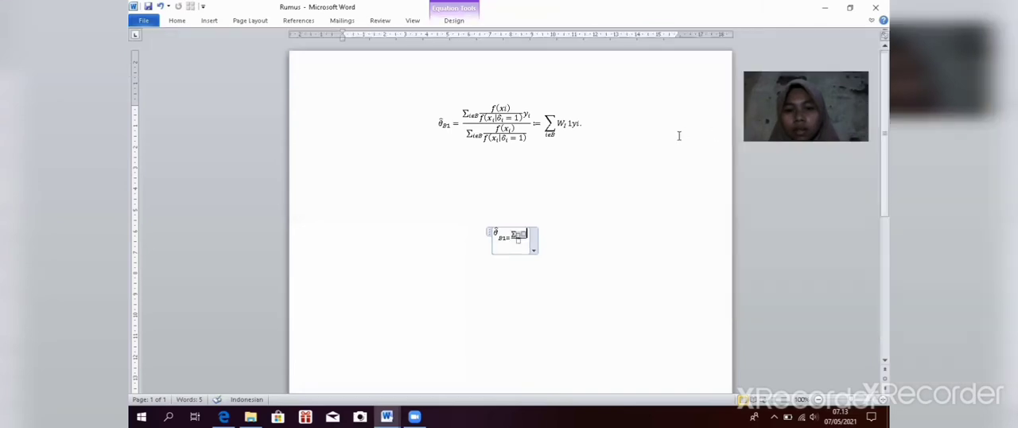
# Step: Enter i∈B as the subscript limit of the numerator's summation, taking the epsilon from the Basic Math symbols
pyautogui.click(513, 211)
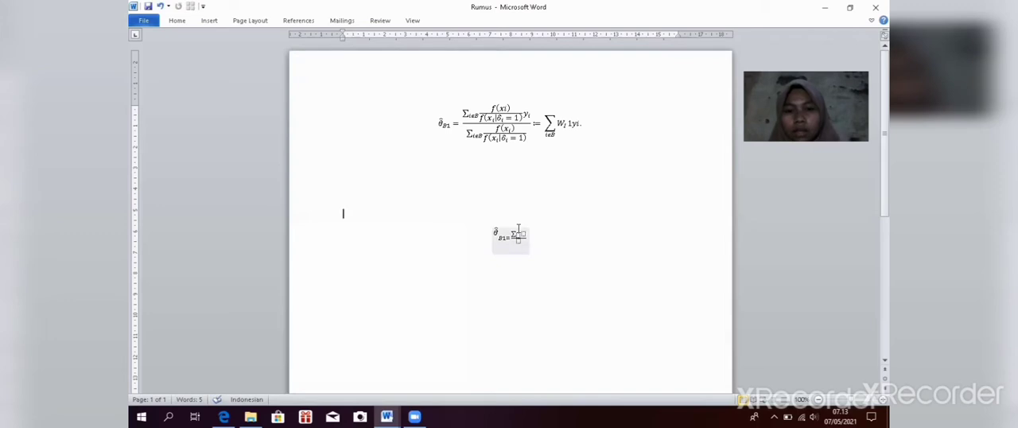
pyautogui.click(518, 231)
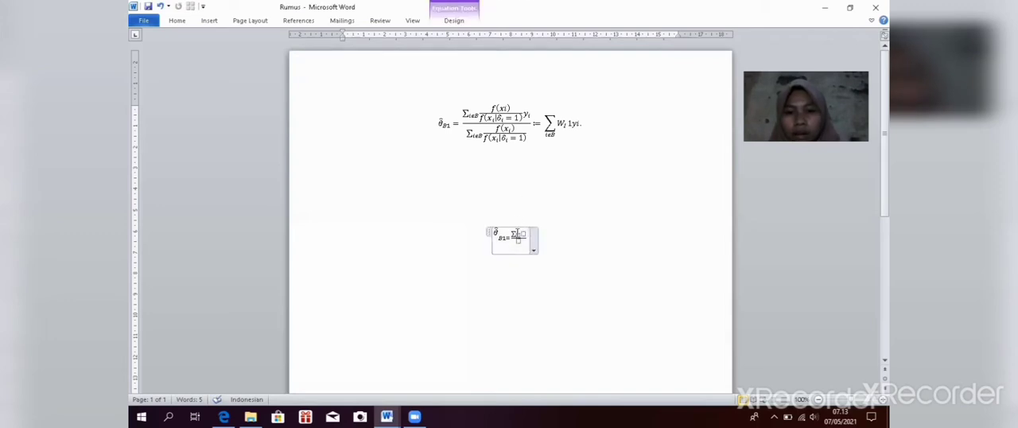
pyautogui.click(500, 23)
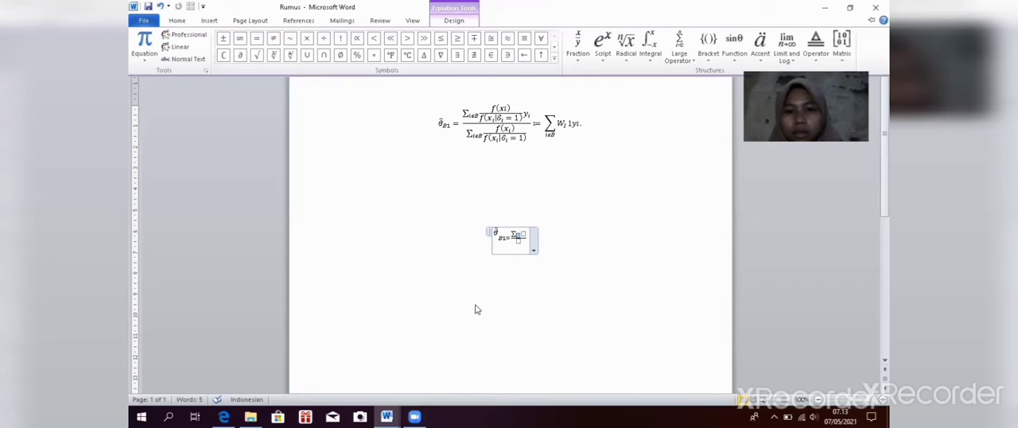
pyautogui.click(520, 236)
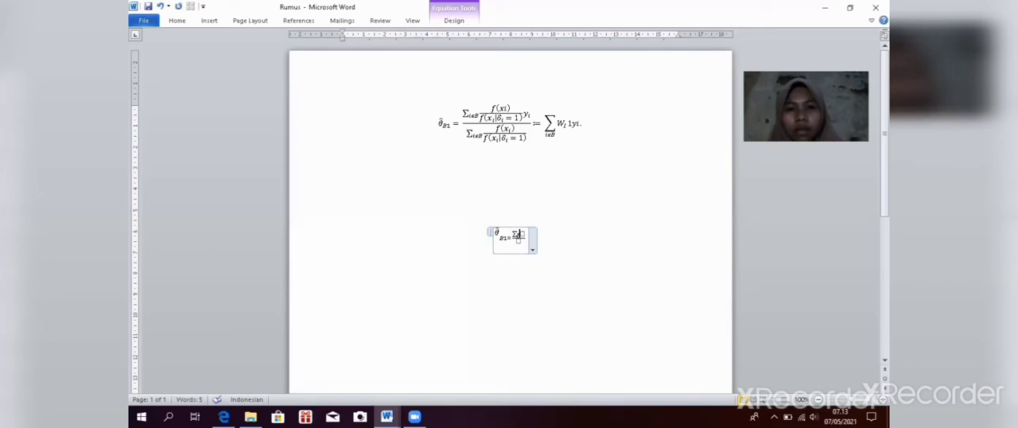
pyautogui.click(469, 22)
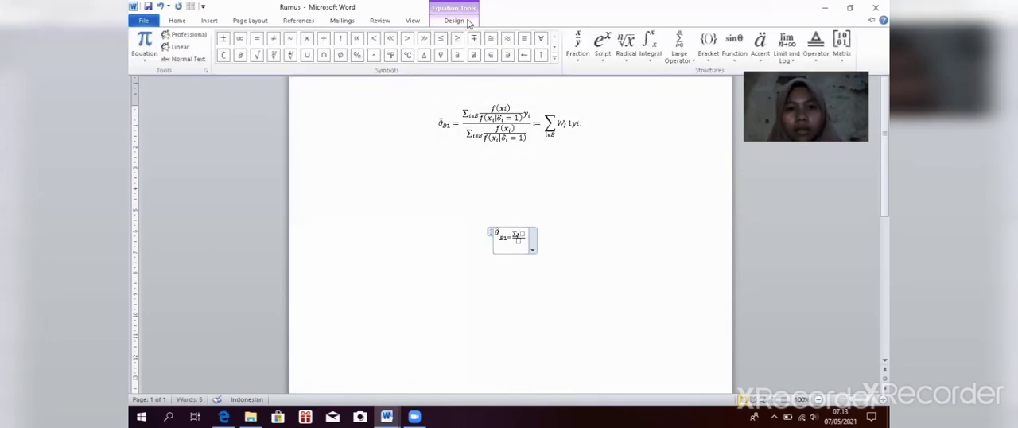
pyautogui.click(555, 63)
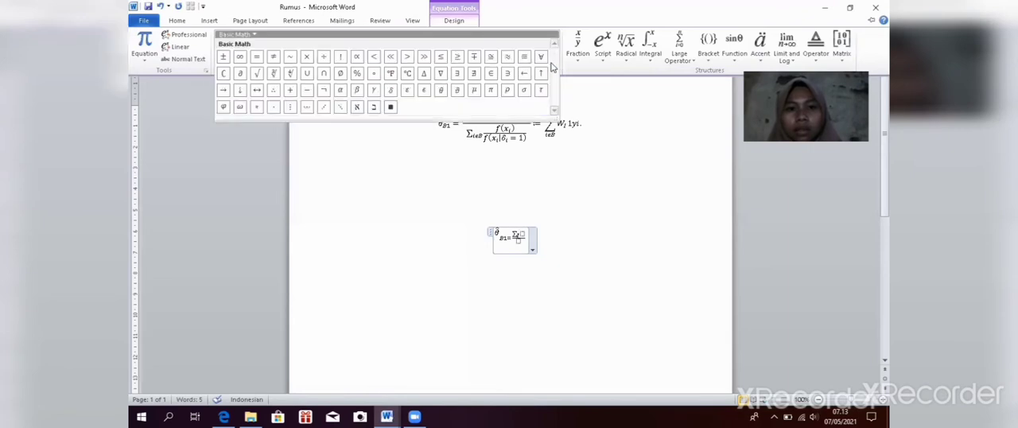
pyautogui.click(425, 90)
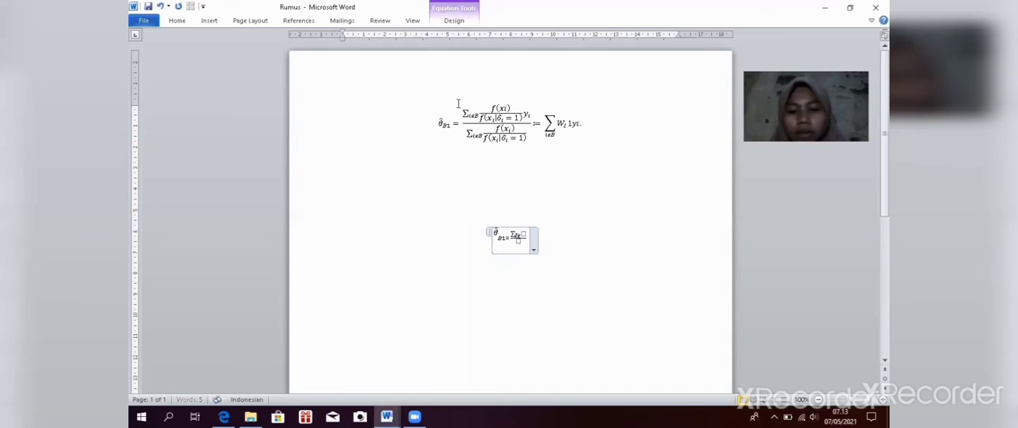
pyautogui.write('B')
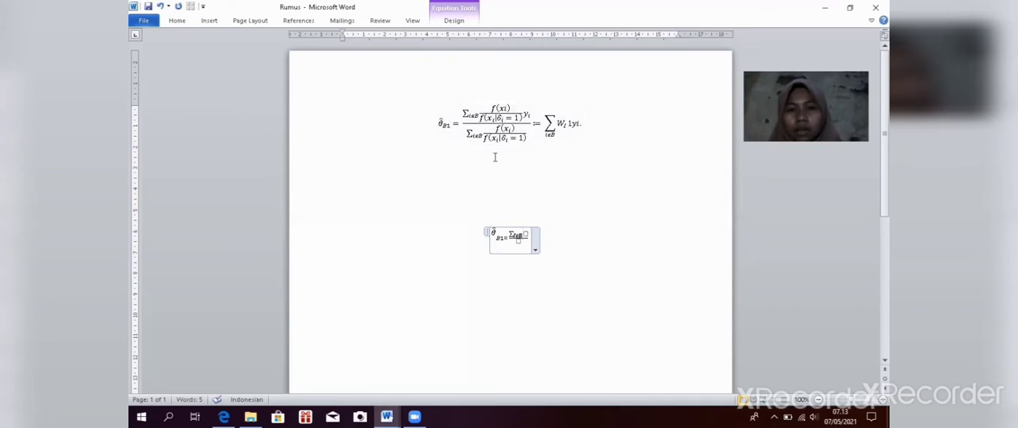
# Step: Insert an empty stacked fraction into the placeholder following the summation in the new equation
pyautogui.click(541, 240)
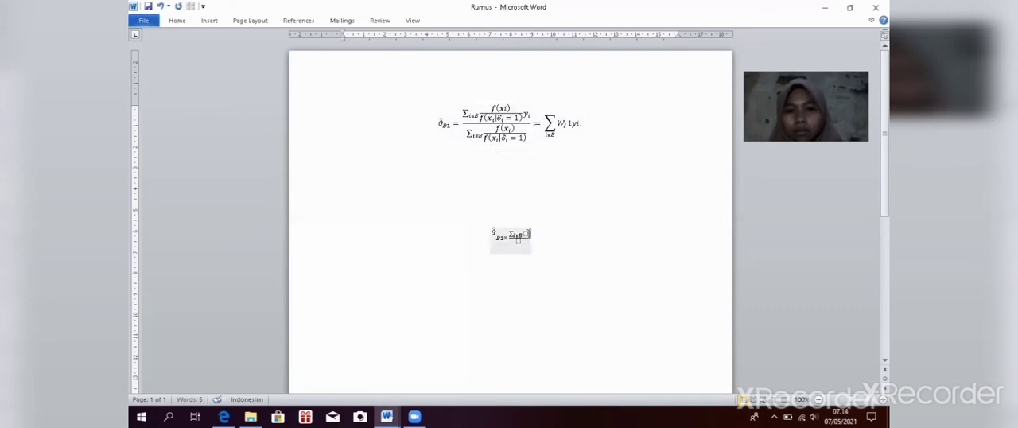
pyautogui.click(529, 234)
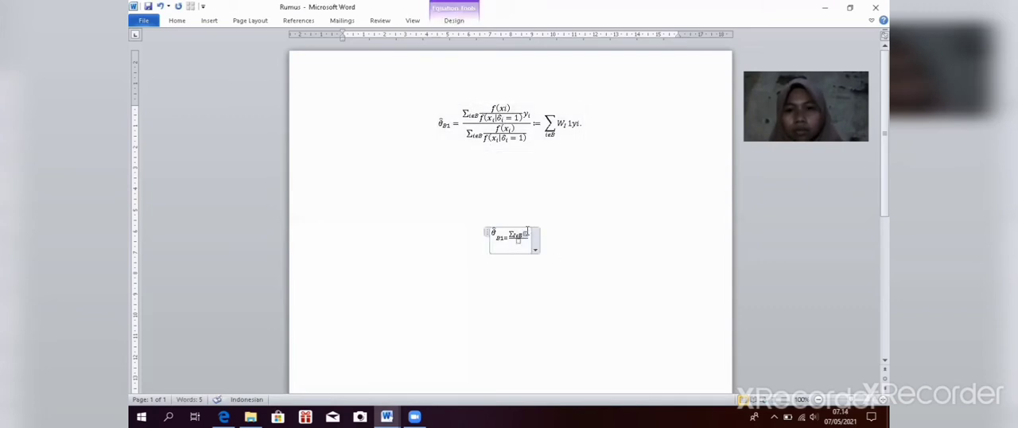
pyautogui.click(467, 22)
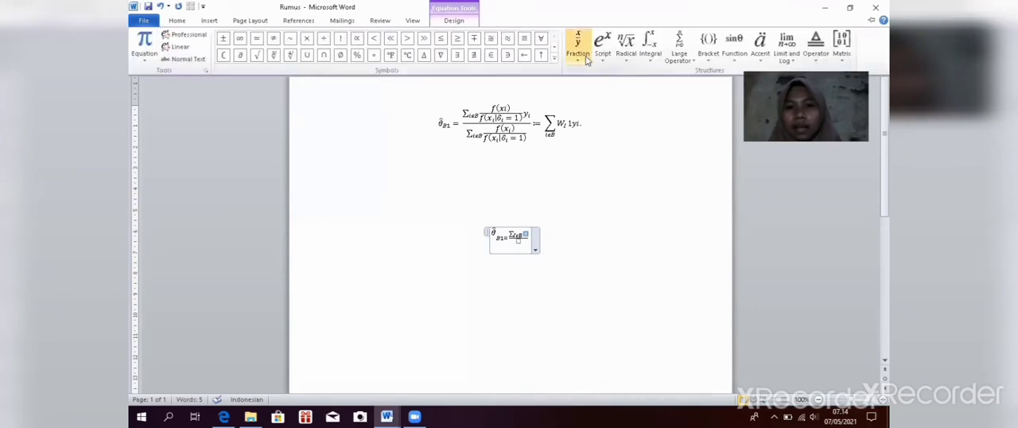
pyautogui.click(586, 62)
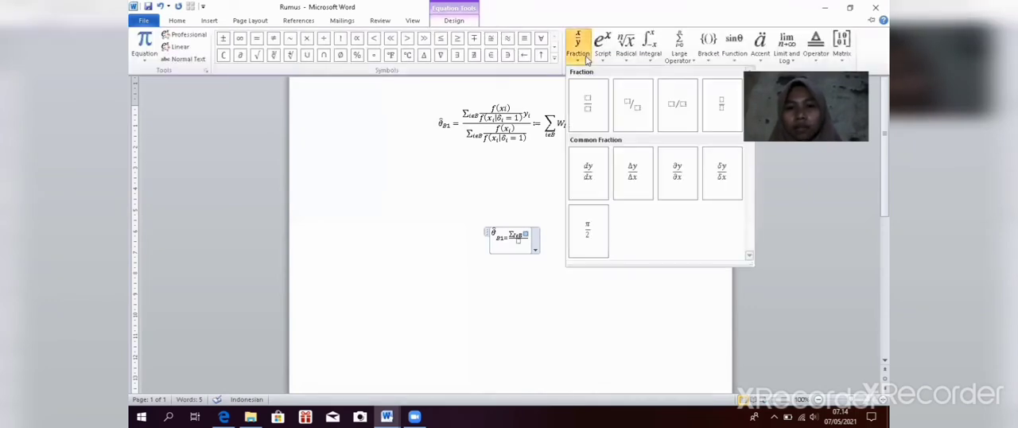
pyautogui.click(588, 111)
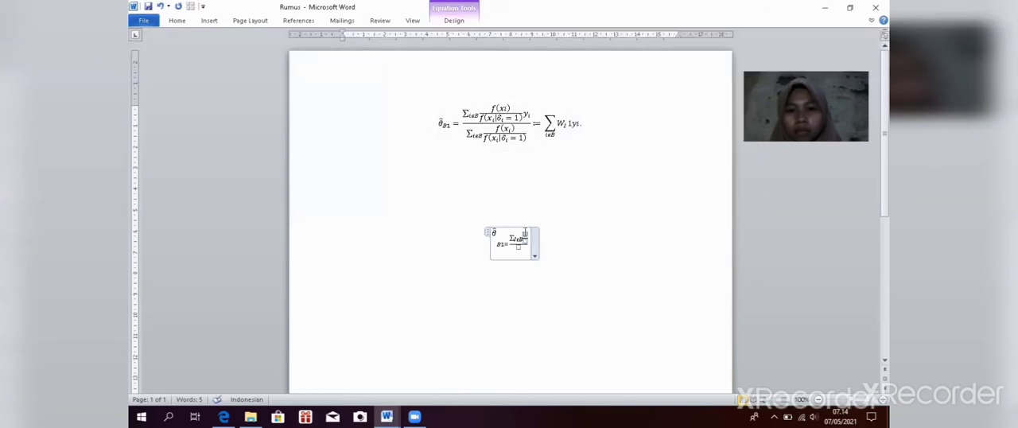
# Step: Enter f in the numerator of the nested fraction
pyautogui.click(454, 21)
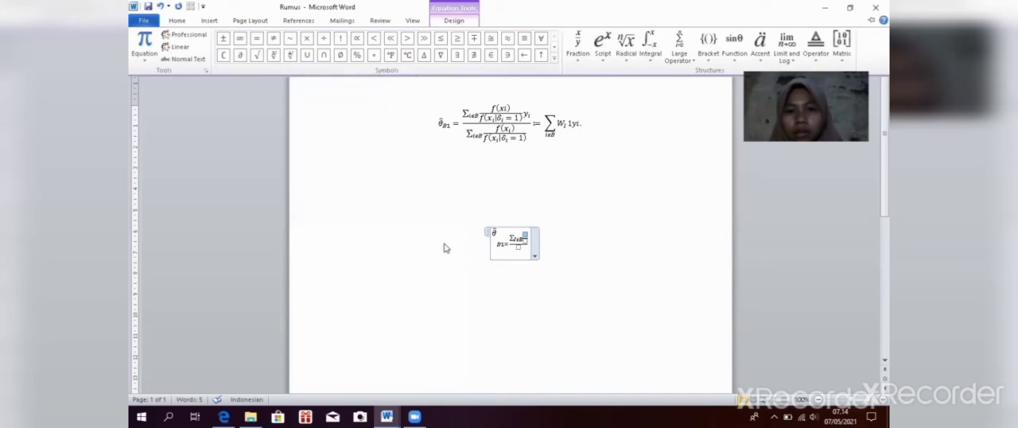
pyautogui.hotkey('ctrl', 'F1')
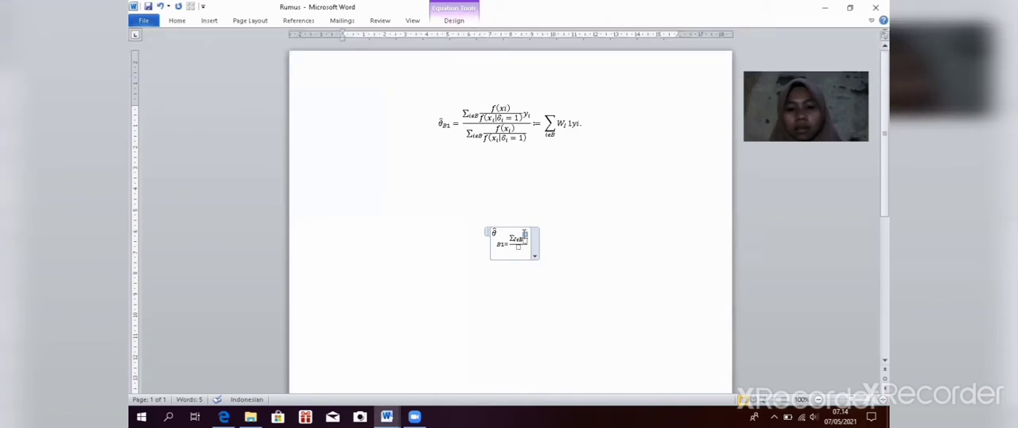
pyautogui.write('f')
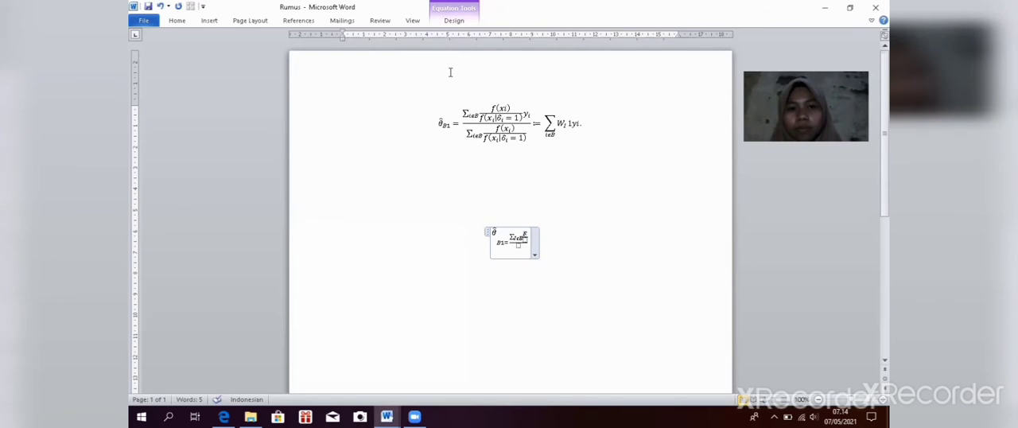
pyautogui.click(454, 19)
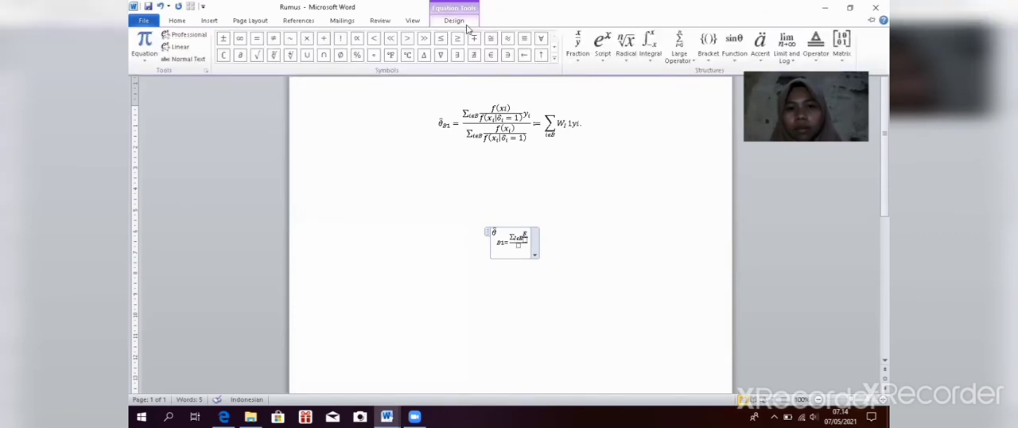
pyautogui.click(602, 62)
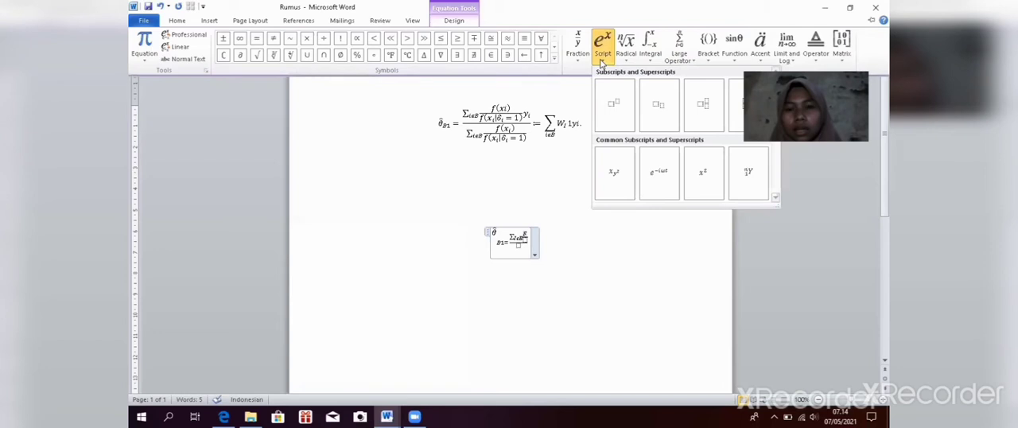
pyautogui.click(673, 112)
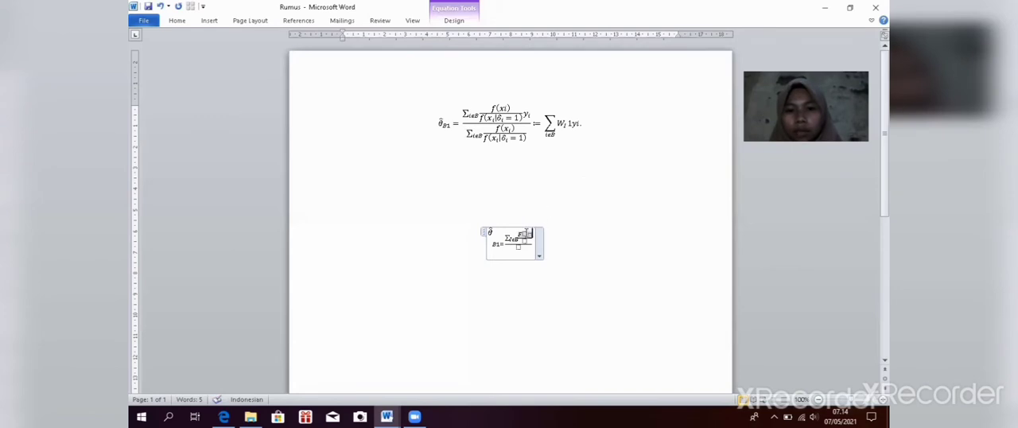
pyautogui.press('BackSpace')
pyautogui.press('BackSpace')
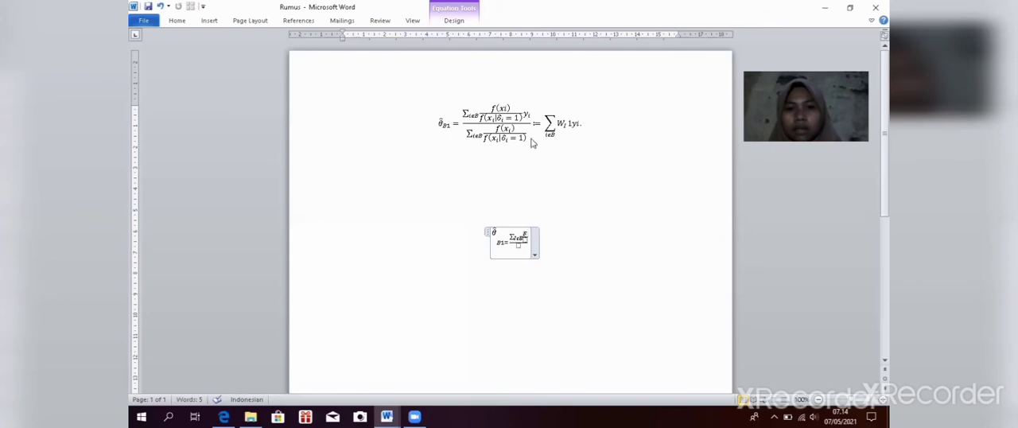
# Step: Add parentheses after f in the nested fraction's numerator and enter xi inside them
pyautogui.click(472, 23)
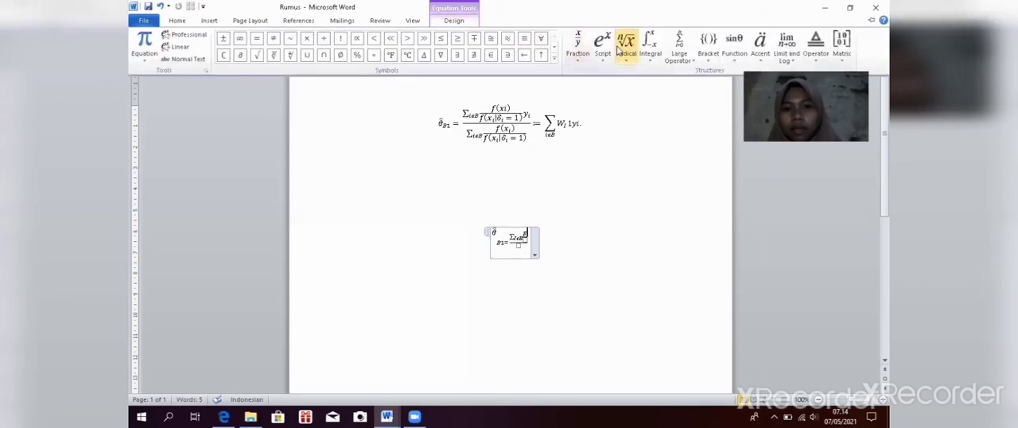
pyautogui.click(707, 46)
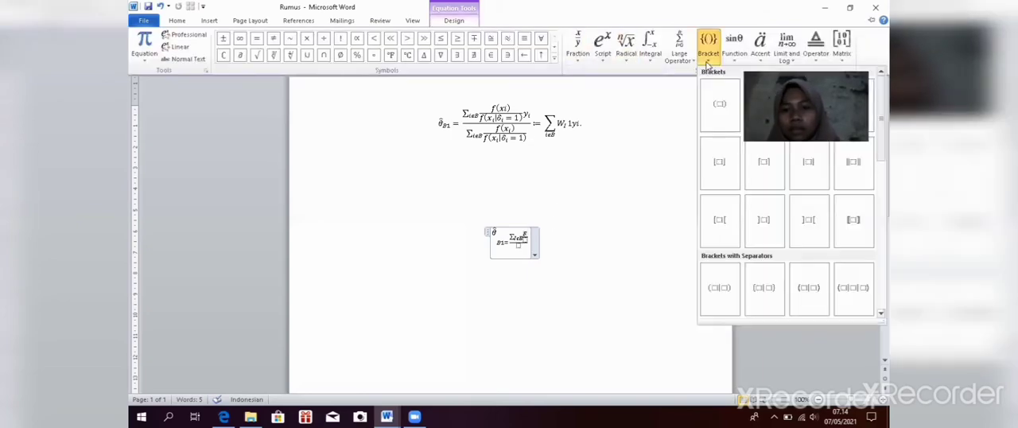
pyautogui.click(720, 104)
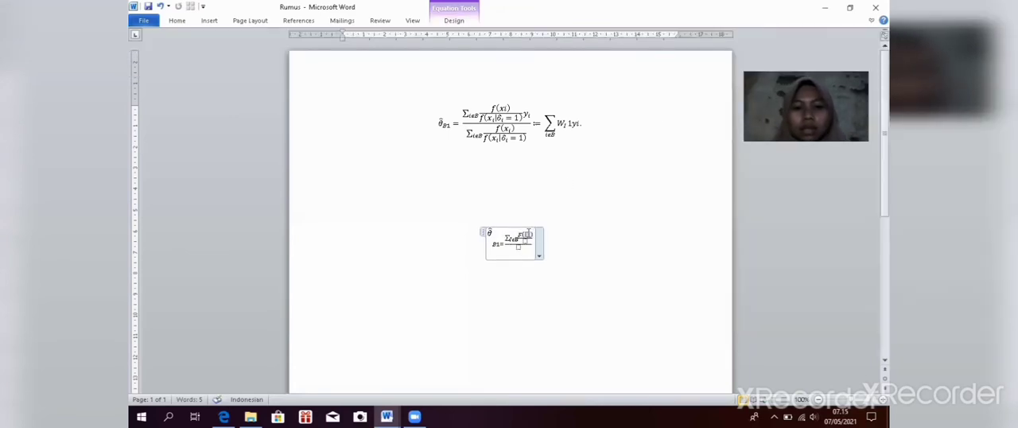
pyautogui.write('x')
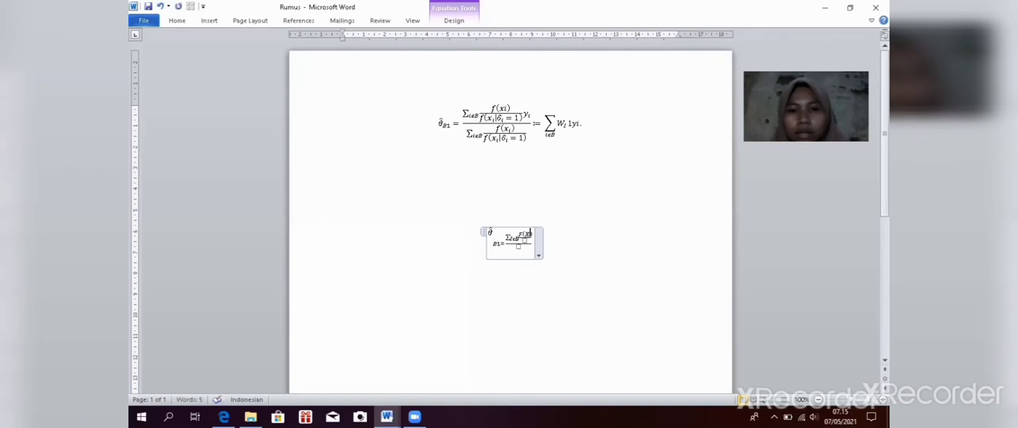
pyautogui.write('i')
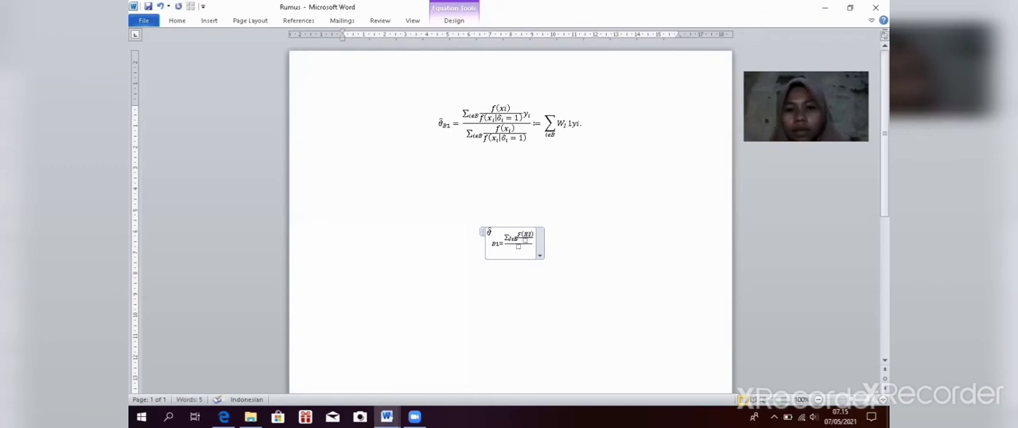
pyautogui.press('BackSpace')
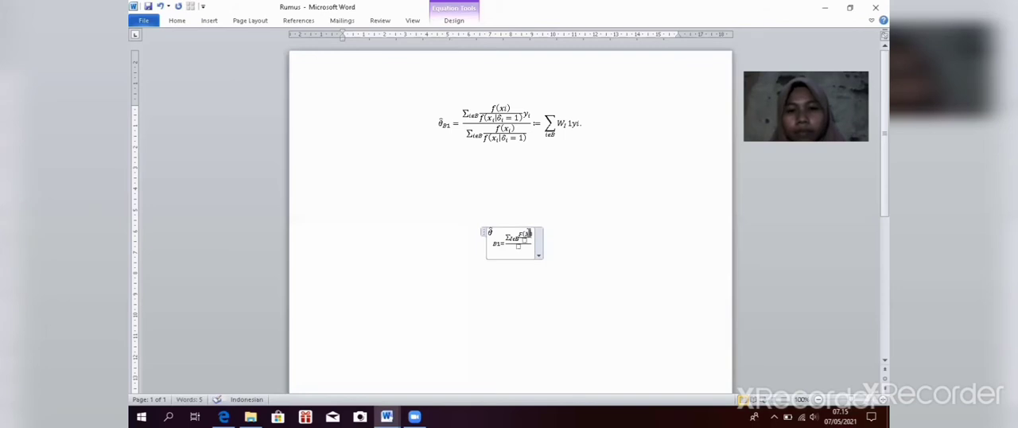
pyautogui.write('i')
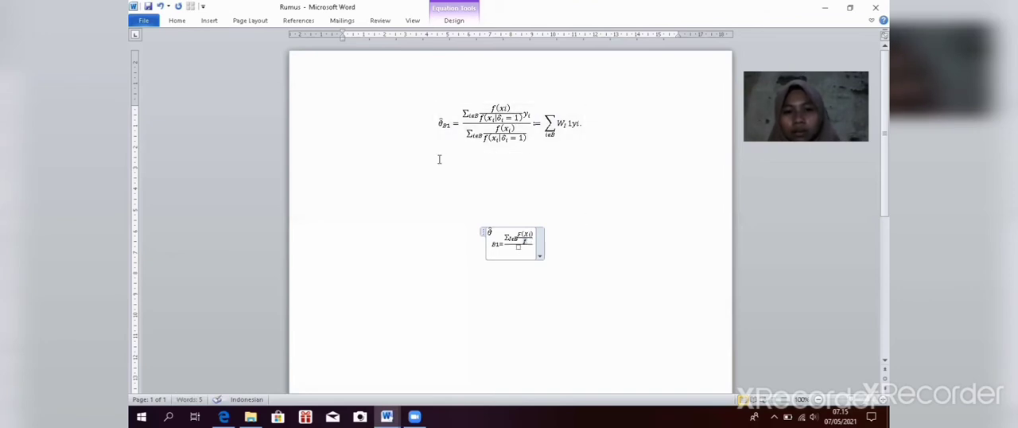
# Step: Insert parentheses with a vertical-bar separator after f in the nested fraction's denominator
pyautogui.click(455, 21)
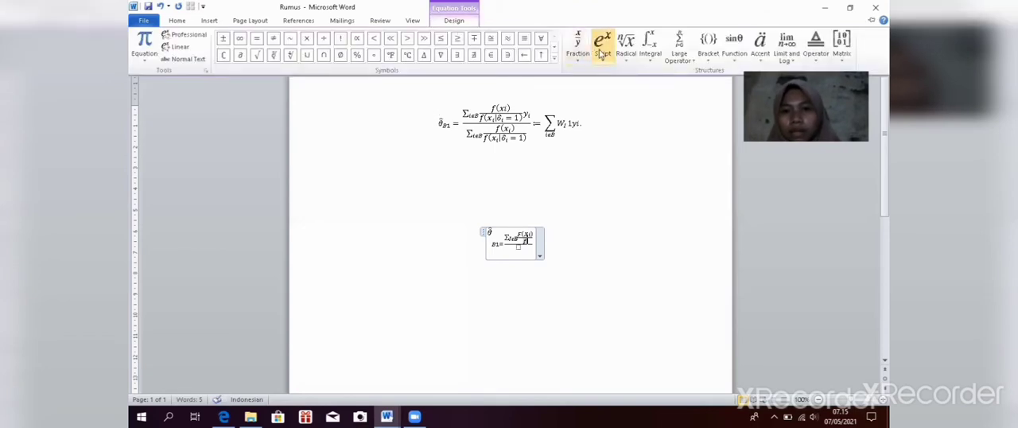
pyautogui.click(602, 54)
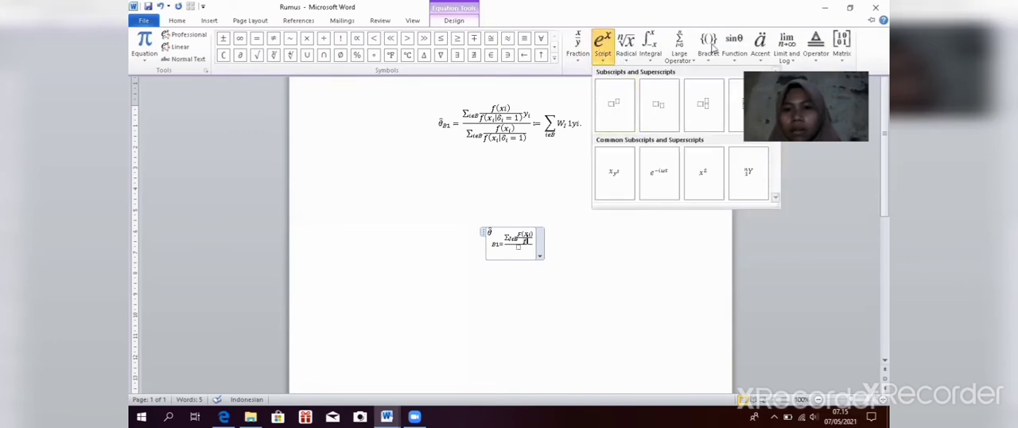
pyautogui.click(708, 46)
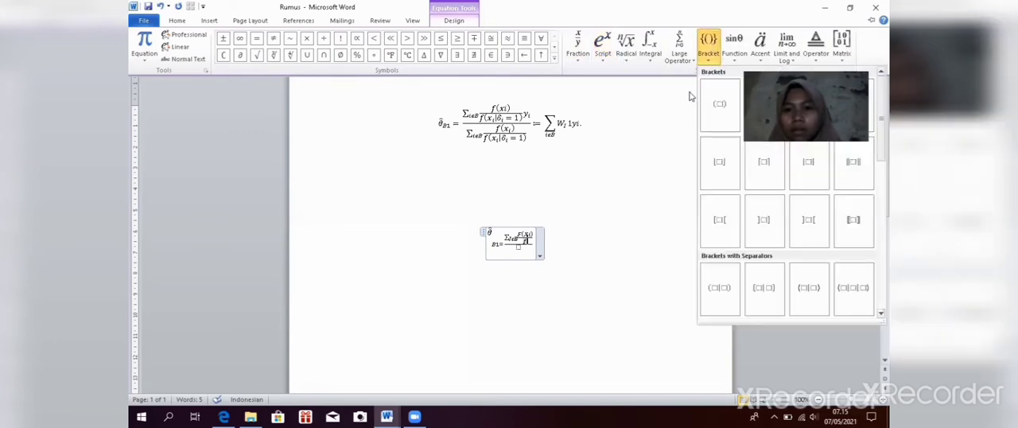
pyautogui.click(719, 287)
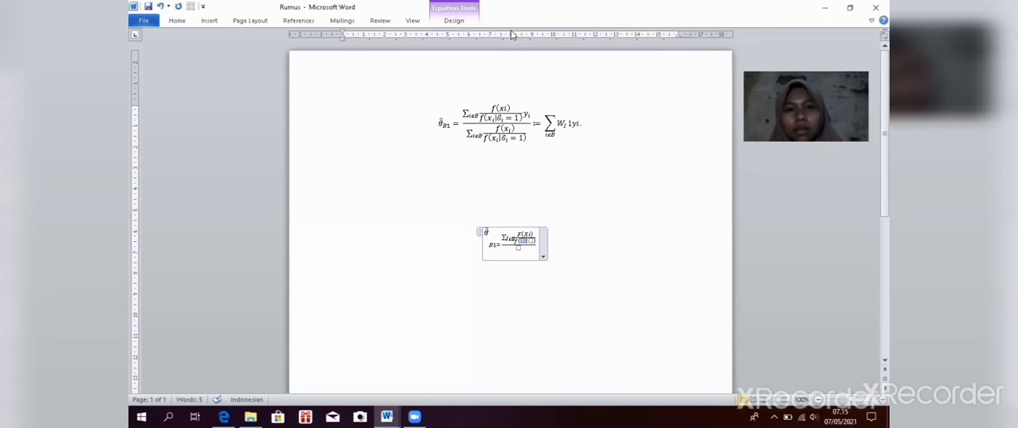
# Step: Enter x with subscript i before the vertical bar in the nested fraction's denominator
pyautogui.click(456, 24)
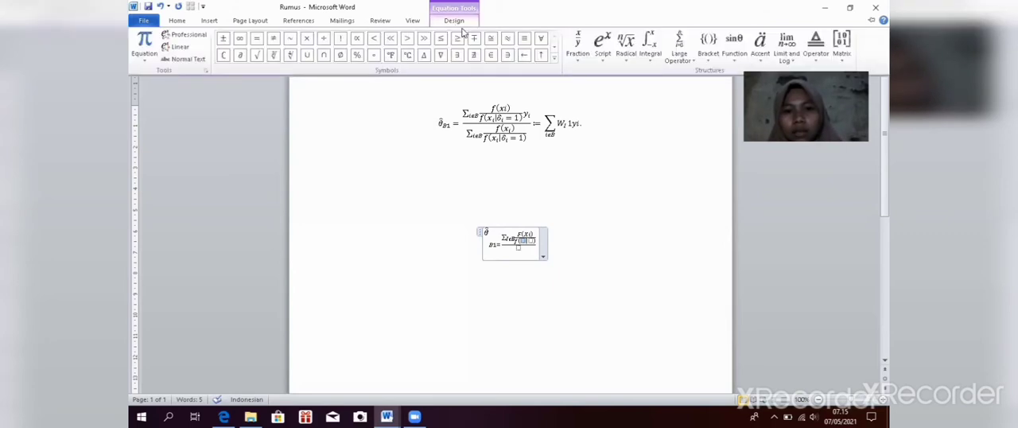
pyautogui.click(604, 47)
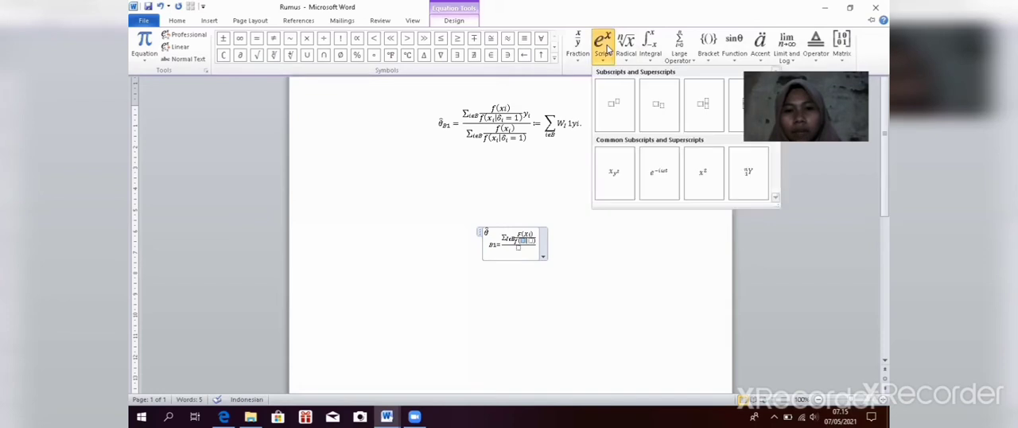
pyautogui.click(668, 103)
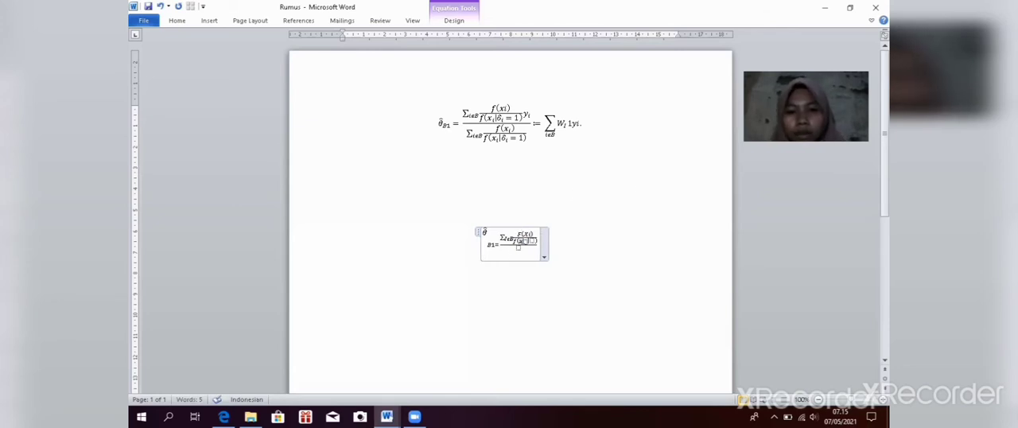
pyautogui.click(526, 240)
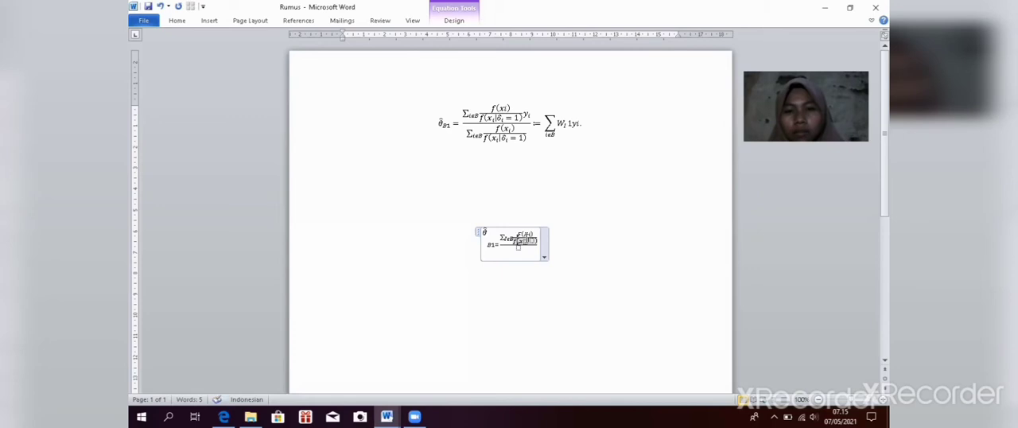
pyautogui.click(526, 241)
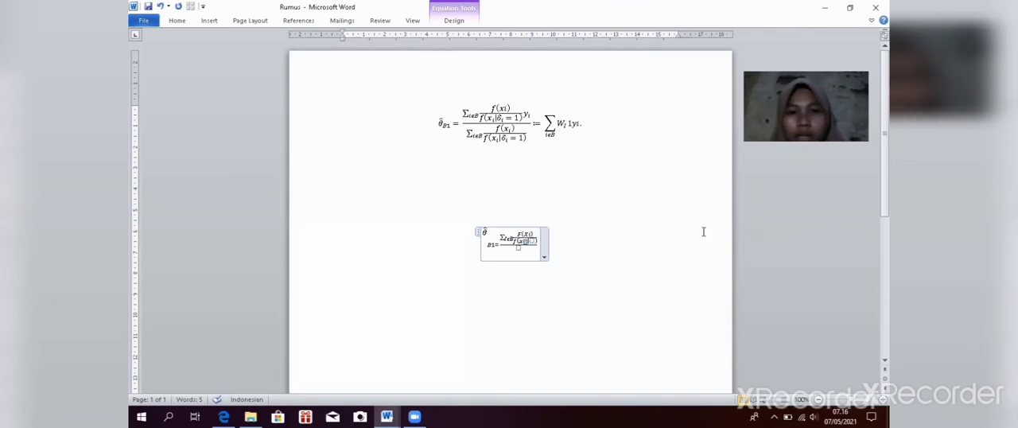
pyautogui.write('i')
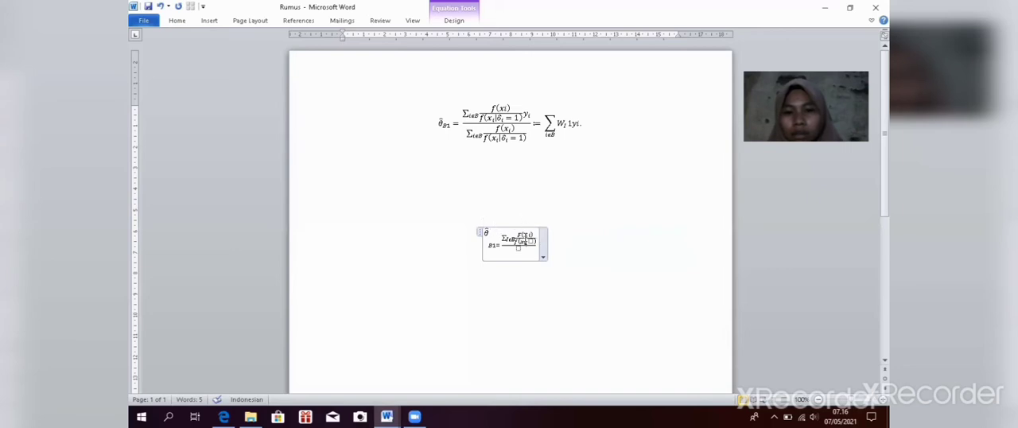
# Step: Insert an empty subscript structure after the vertical bar in the nested fraction's denominator and select its base placeholder
pyautogui.click(530, 241)
pyautogui.click(475, 25)
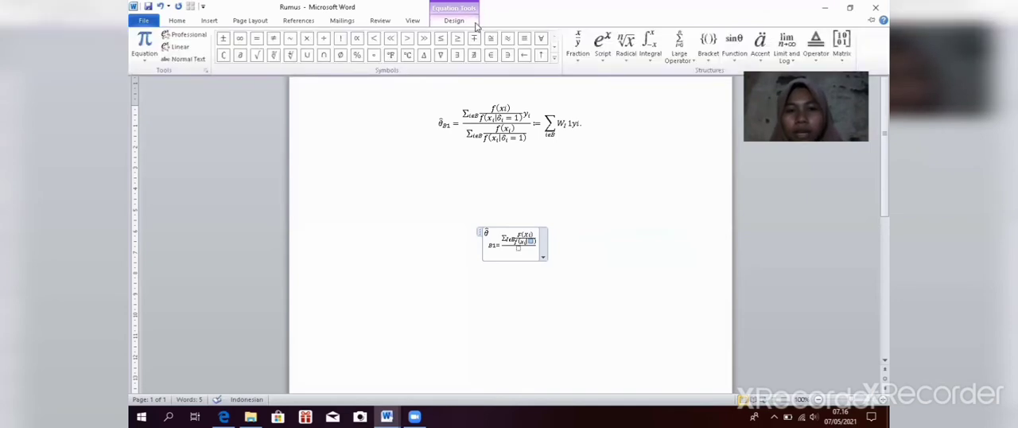
pyautogui.click(601, 56)
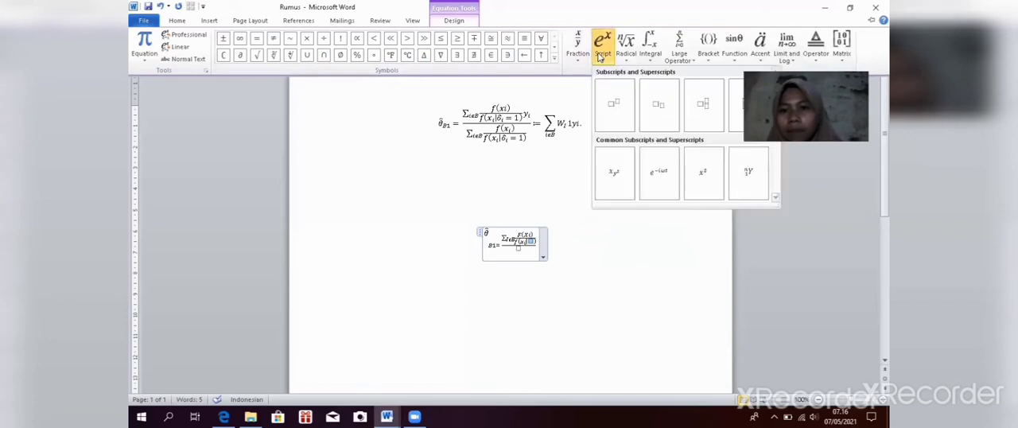
pyautogui.click(648, 111)
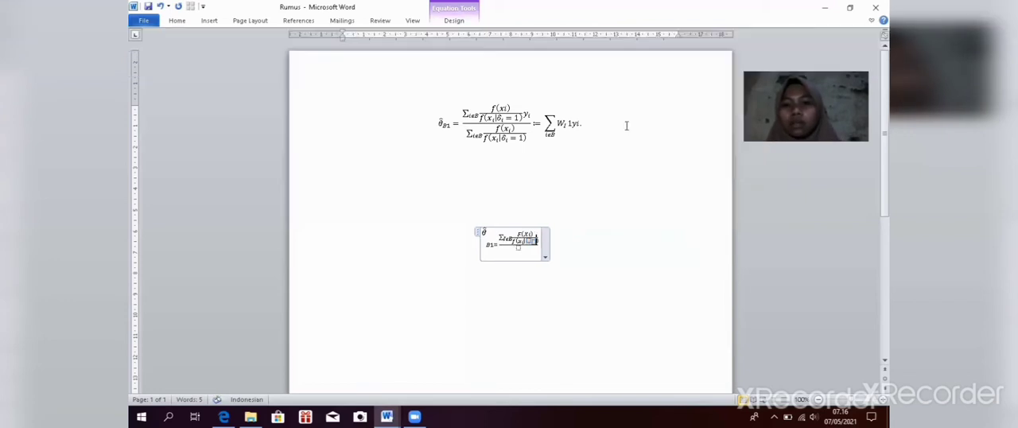
pyautogui.click(548, 216)
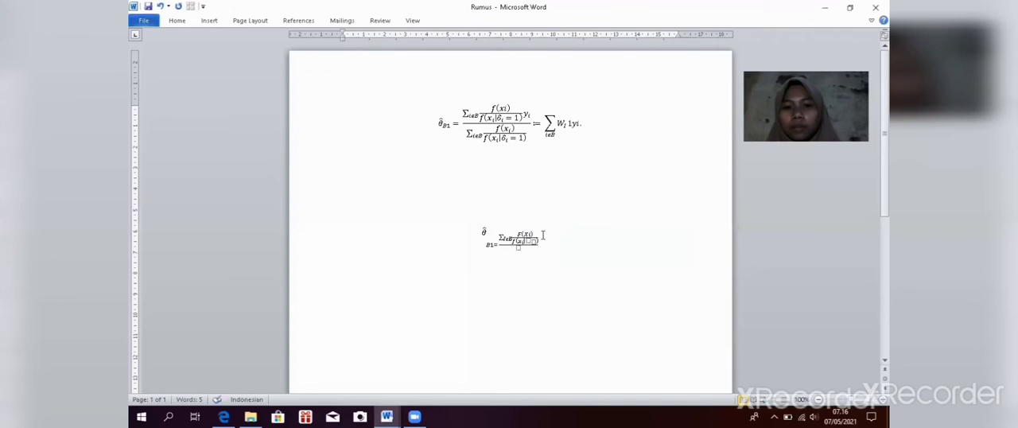
pyautogui.click(544, 240)
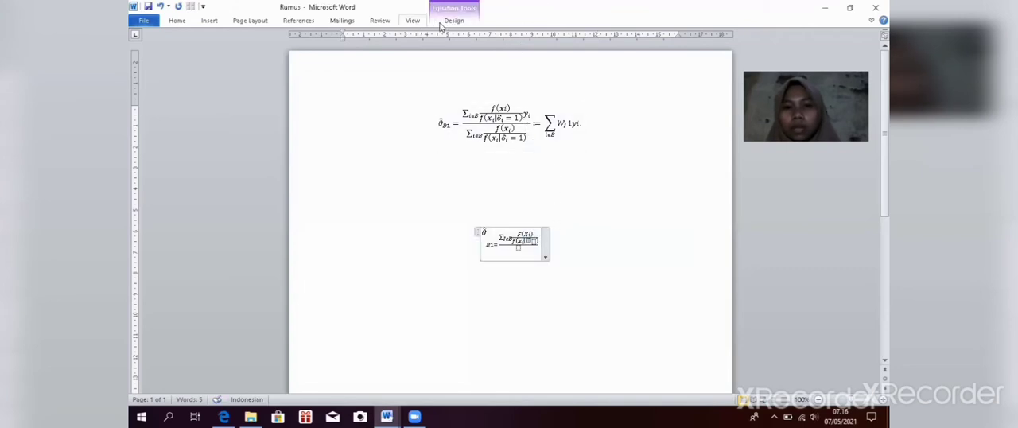
# Step: Fill the subscript structure after the vertical bar with base δi and subscript i, followed by =1
pyautogui.click(454, 20)
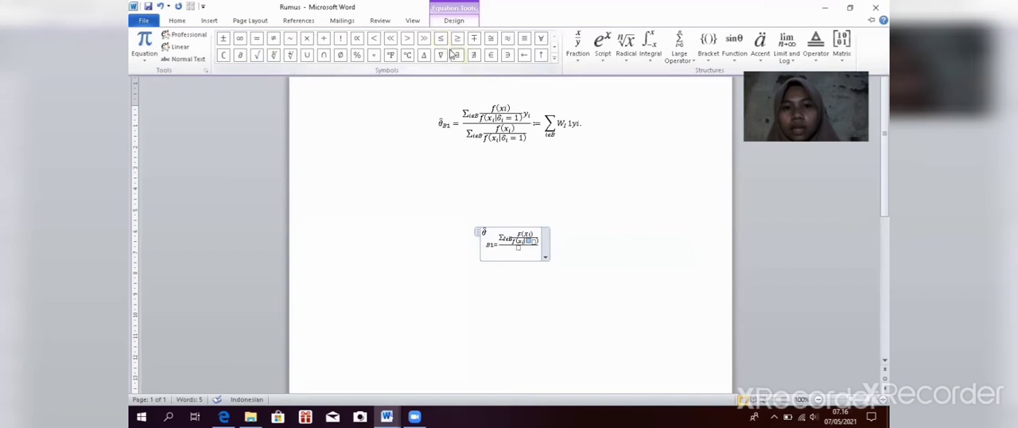
pyautogui.click(553, 63)
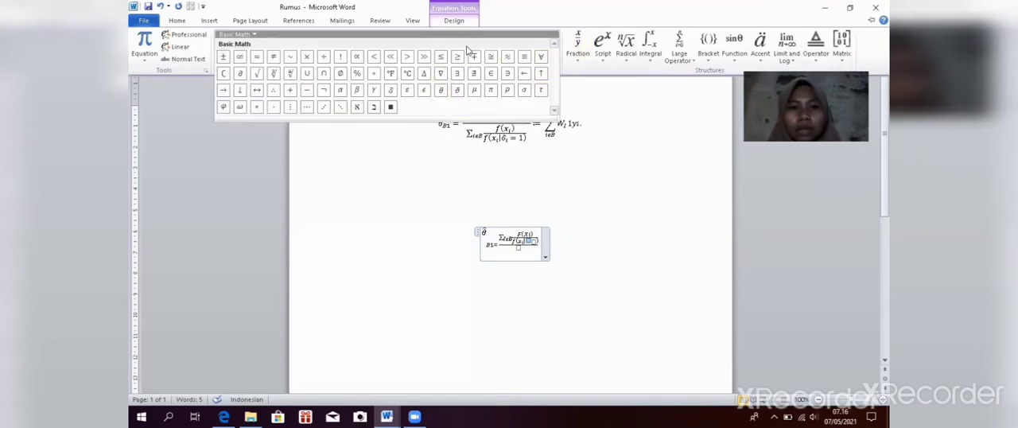
pyautogui.click(391, 91)
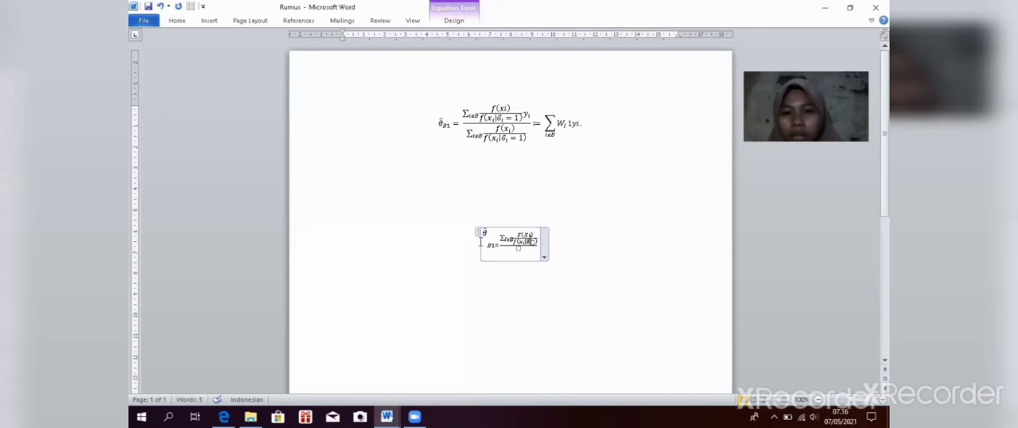
pyautogui.write('i')
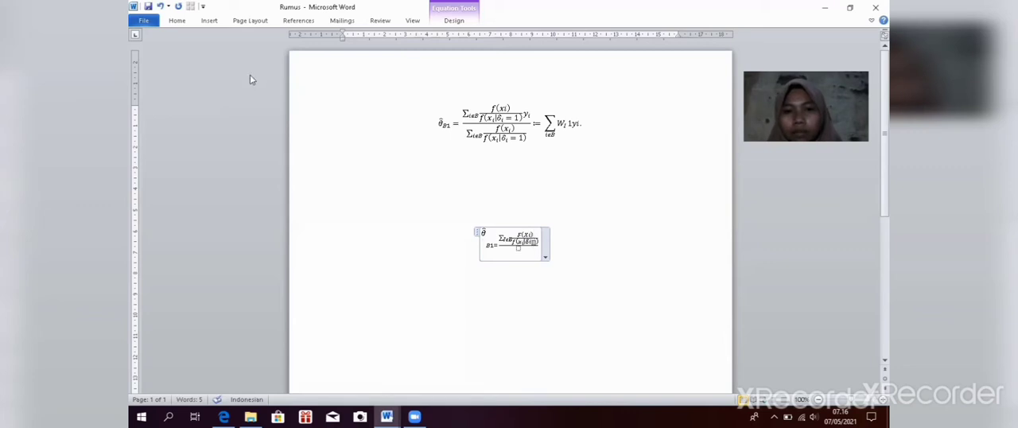
pyautogui.write('i')
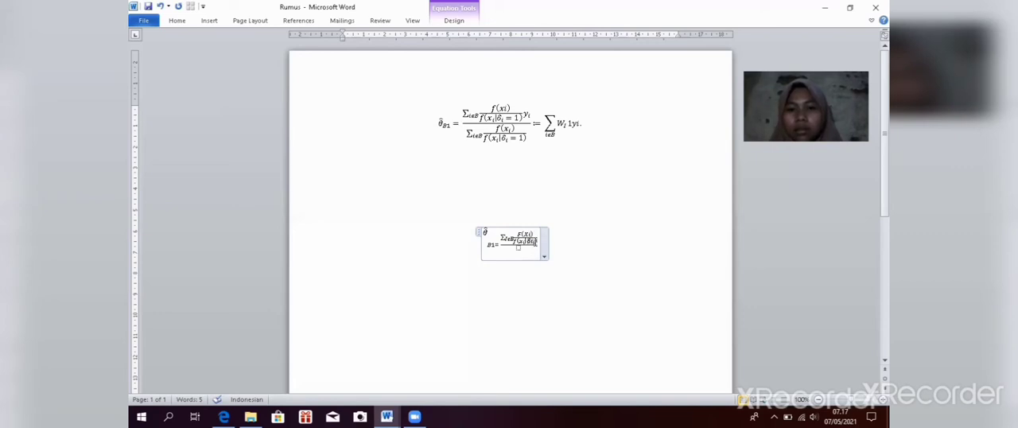
pyautogui.write('=')
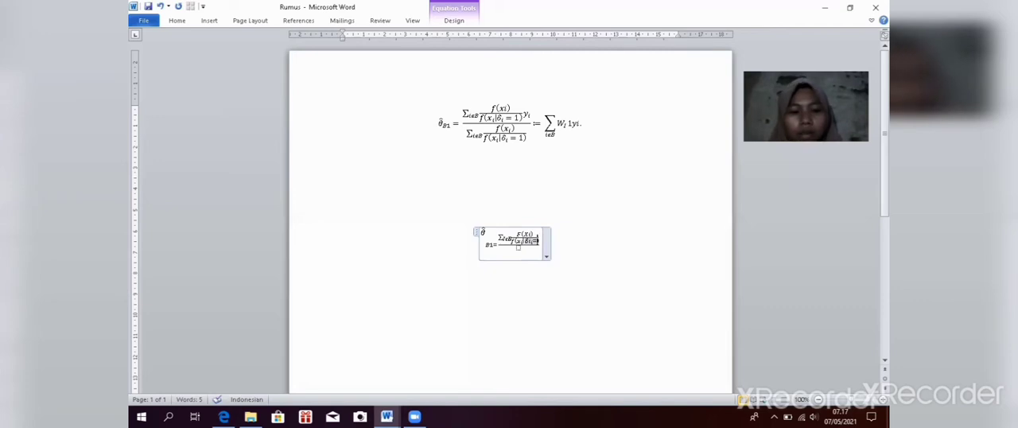
pyautogui.write('1')
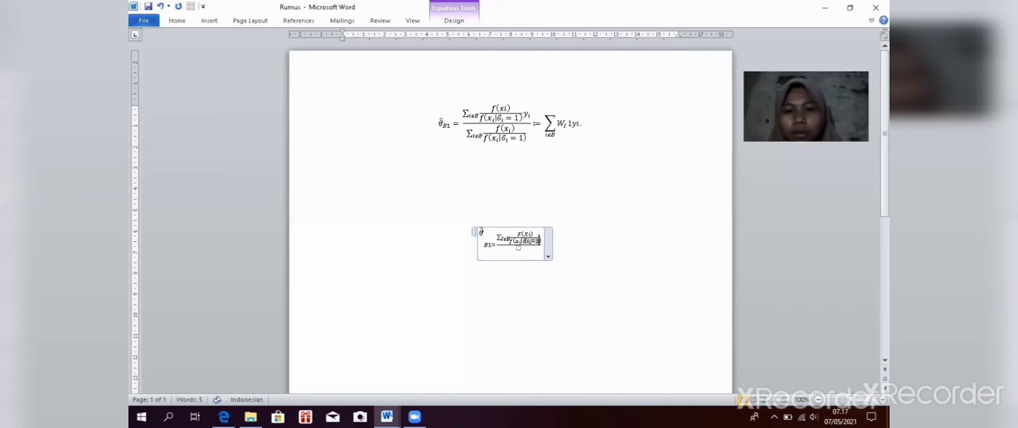
# Step: Insert a stacked fraction in the main fraction's denominator placeholder and enter f in its numerator
pyautogui.click(539, 240)
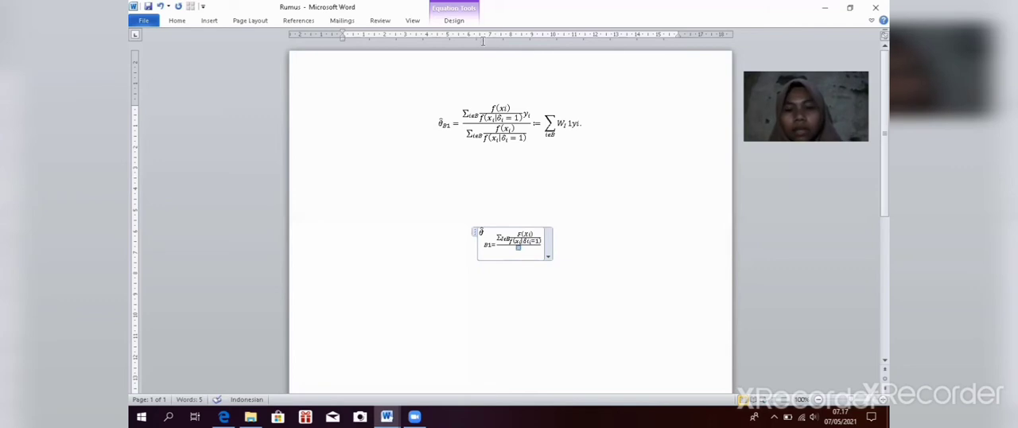
pyautogui.click(454, 20)
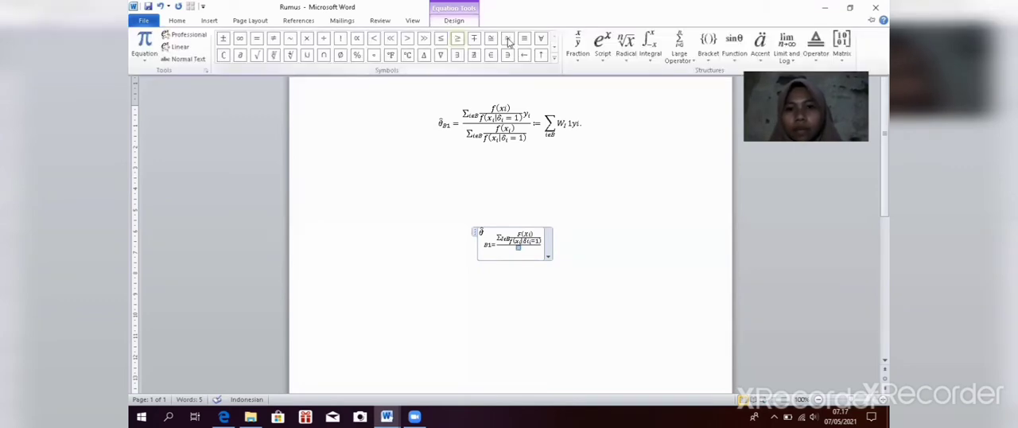
pyautogui.click(574, 46)
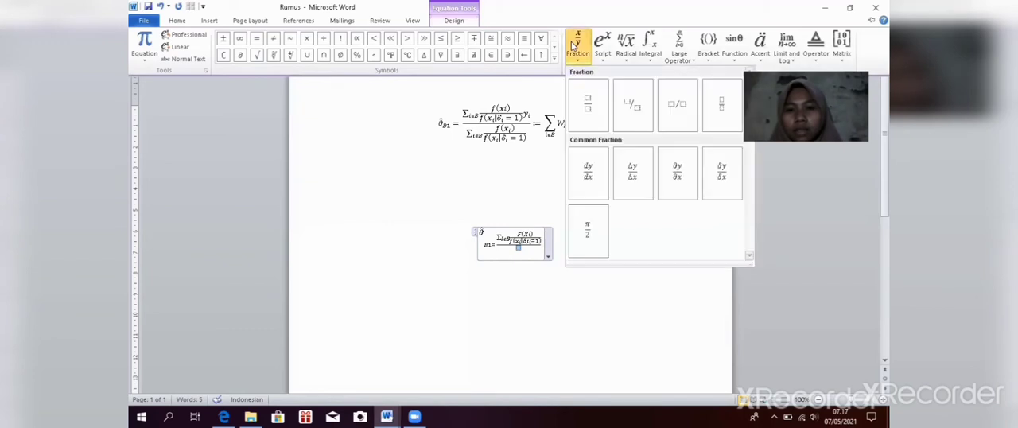
pyautogui.click(580, 109)
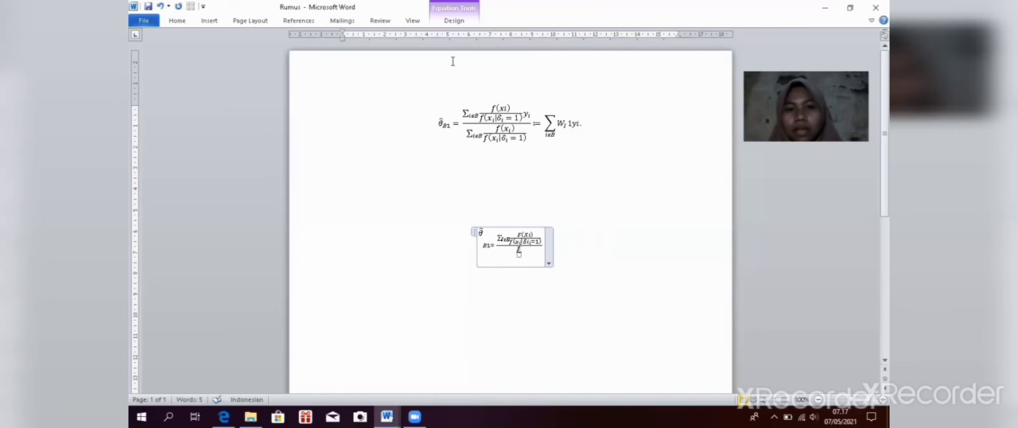
pyautogui.click(461, 22)
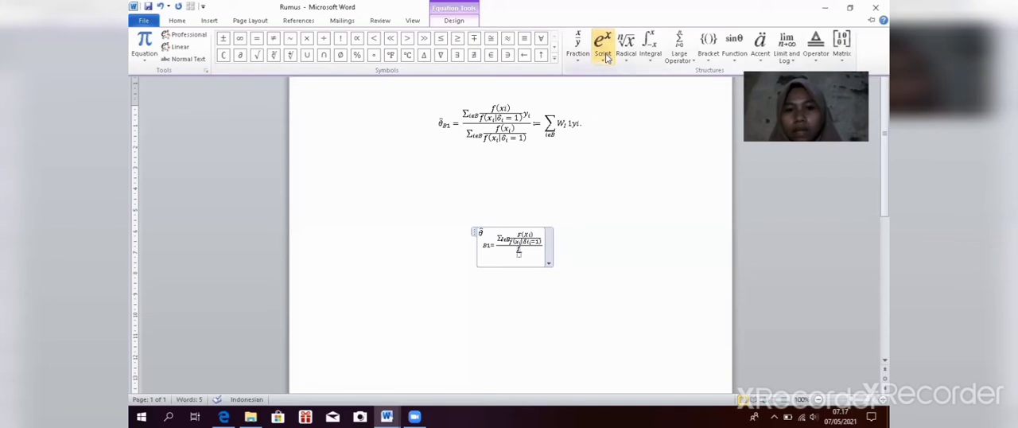
pyautogui.click(606, 56)
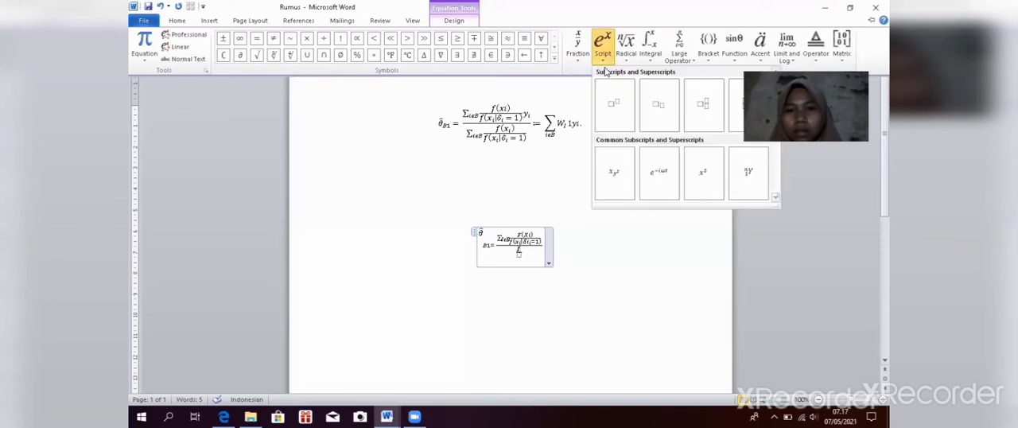
pyautogui.click(658, 123)
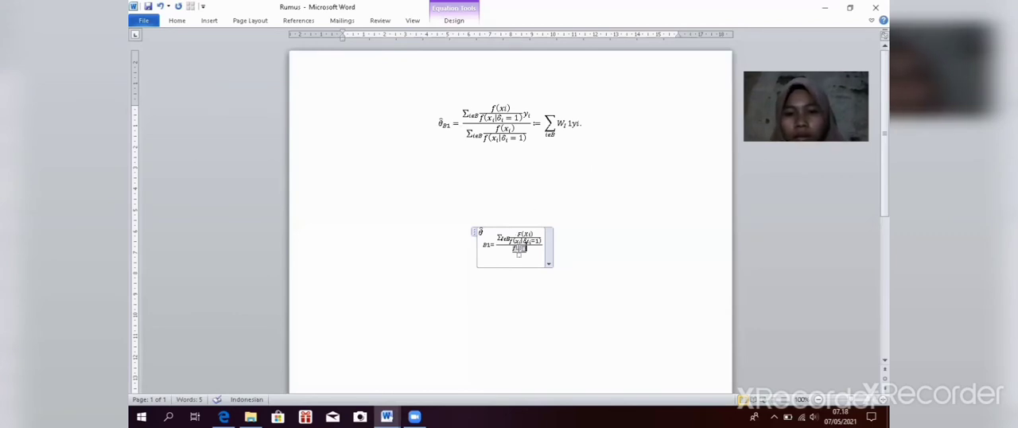
pyautogui.press('BackSpace')
pyautogui.press('BackSpace')
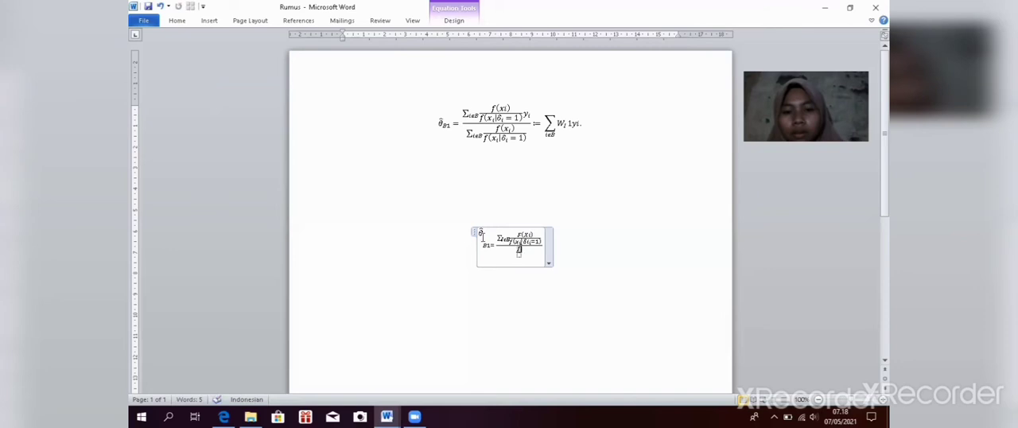
# Step: Add empty parentheses after f in the numerator of the lower nested fraction
pyautogui.click(453, 21)
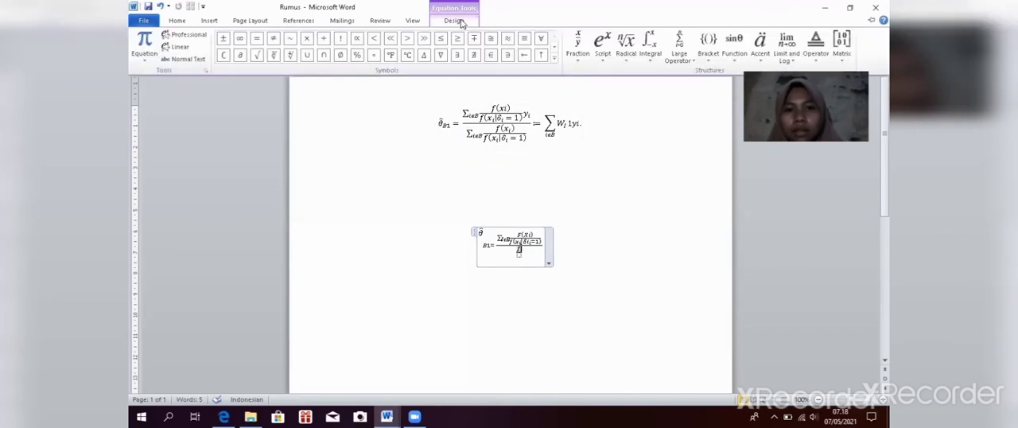
pyautogui.click(707, 57)
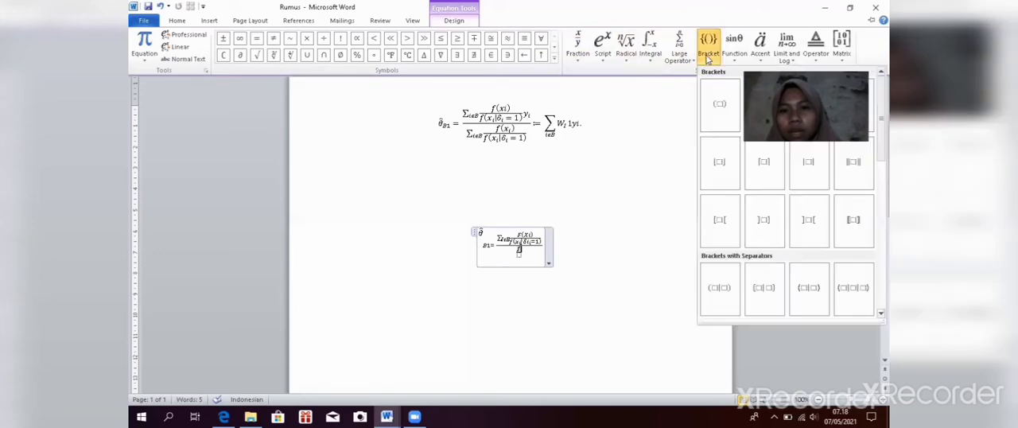
pyautogui.click(711, 108)
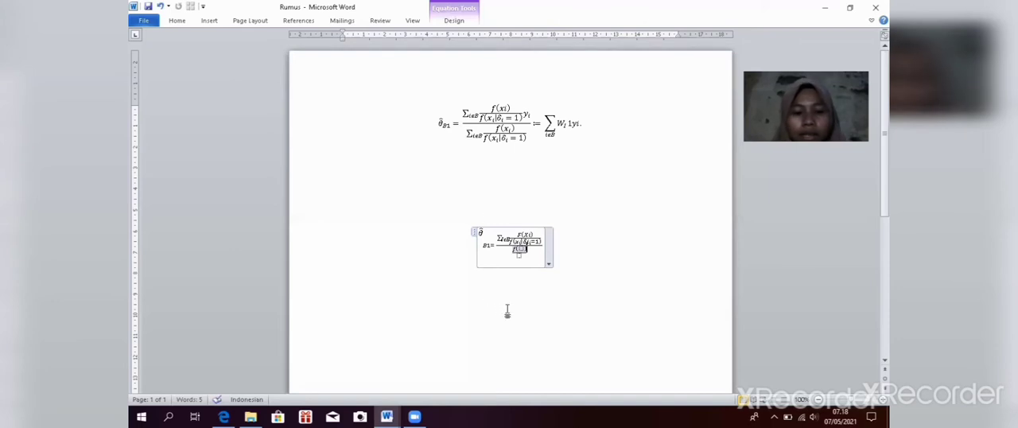
pyautogui.write('x')
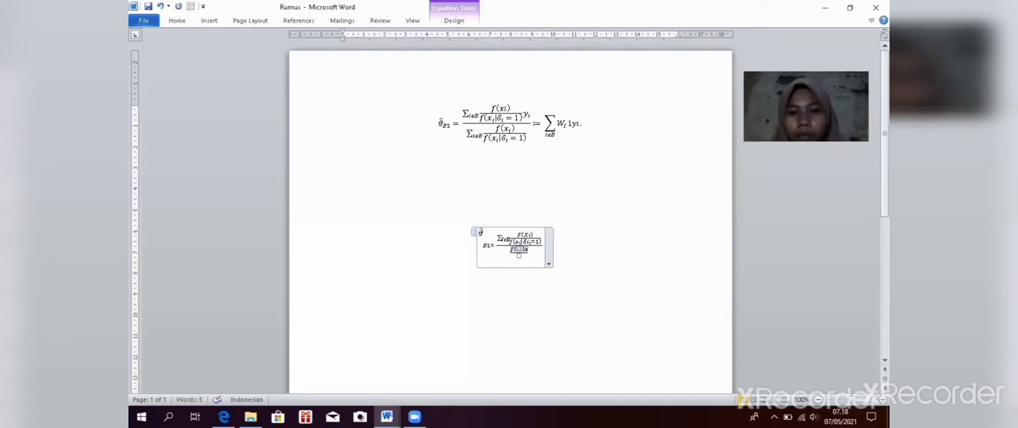
pyautogui.press('BackSpace')
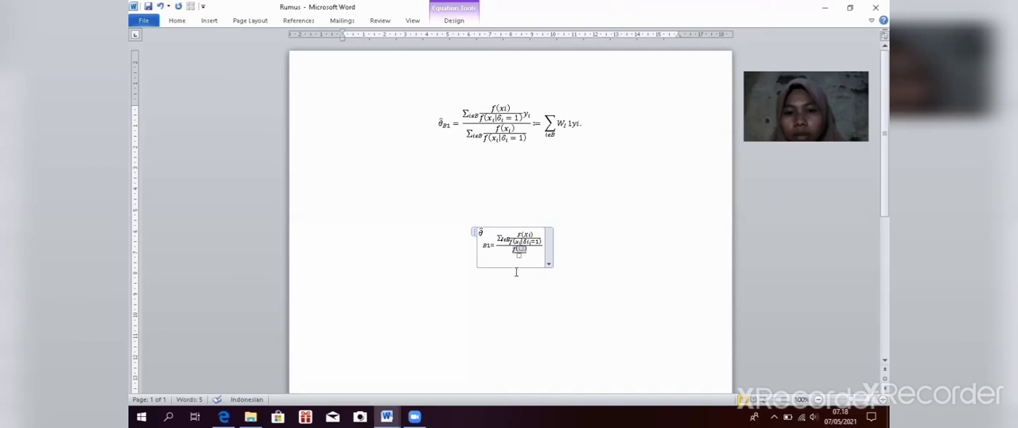
# Step: Enter x with subscript i inside the parentheses after f in the lower nested fraction's numerator
pyautogui.click(519, 254)
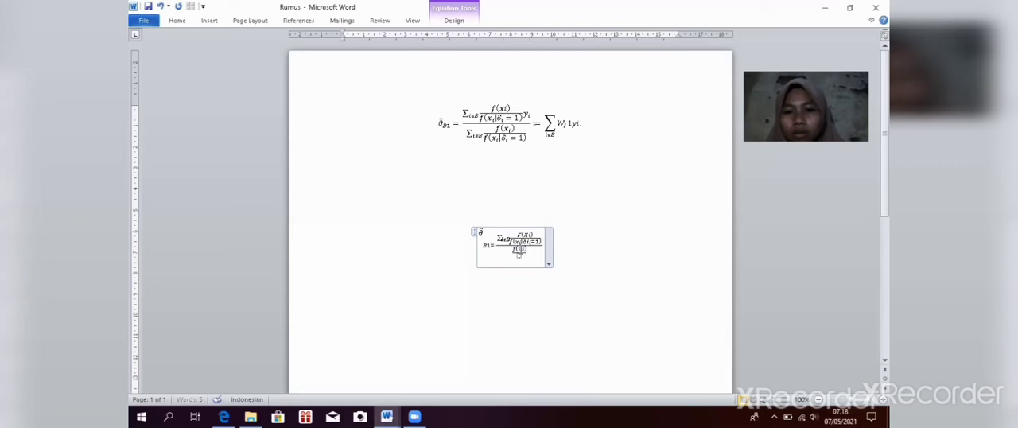
pyautogui.click(450, 20)
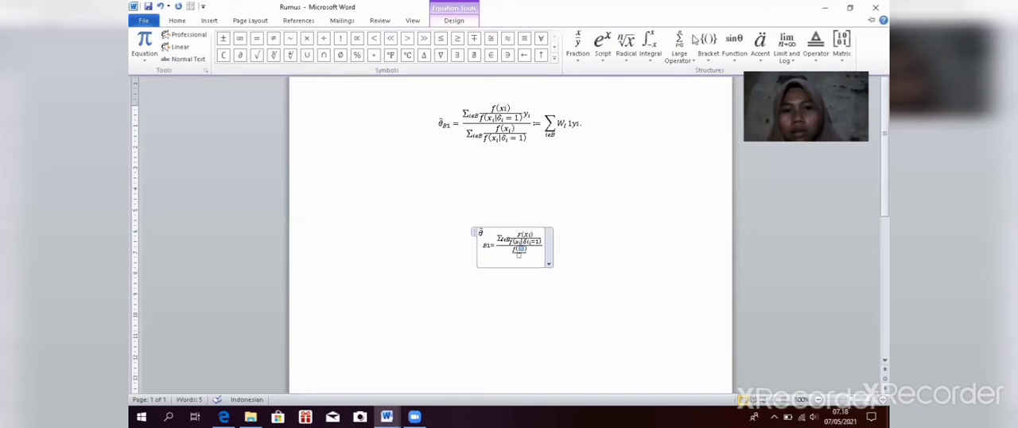
pyautogui.click(603, 51)
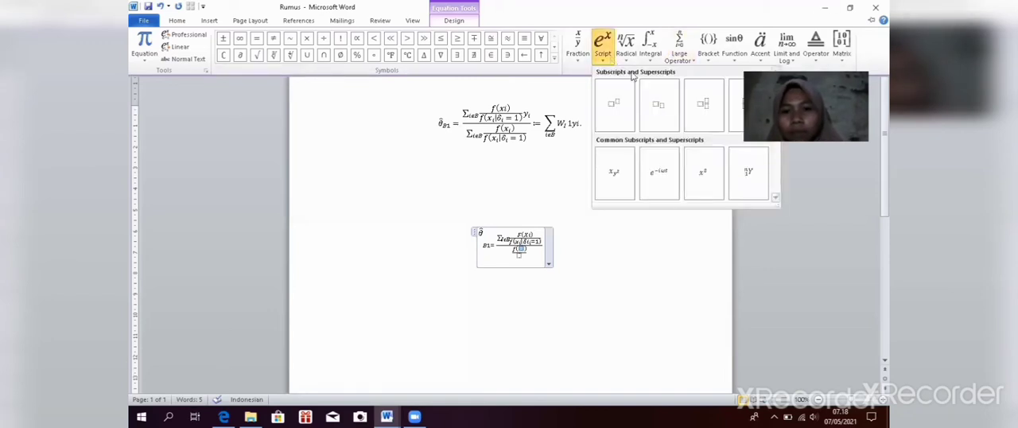
pyautogui.click(666, 97)
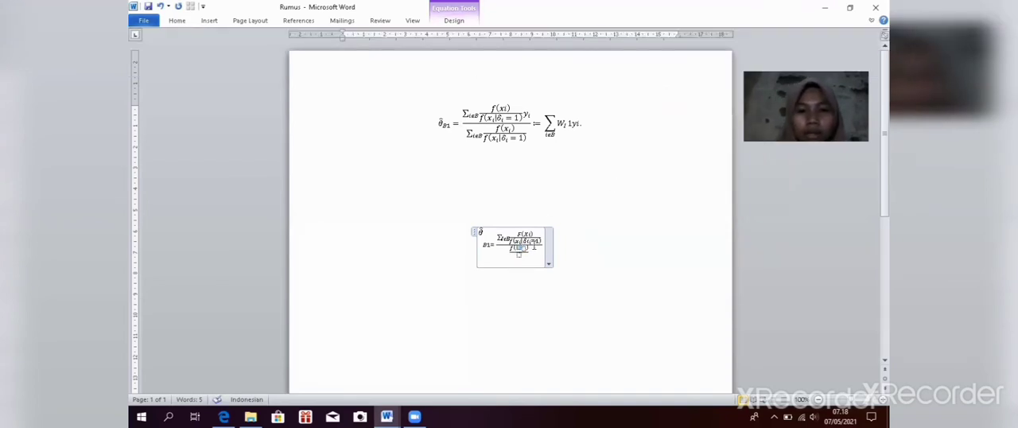
pyautogui.write('x')
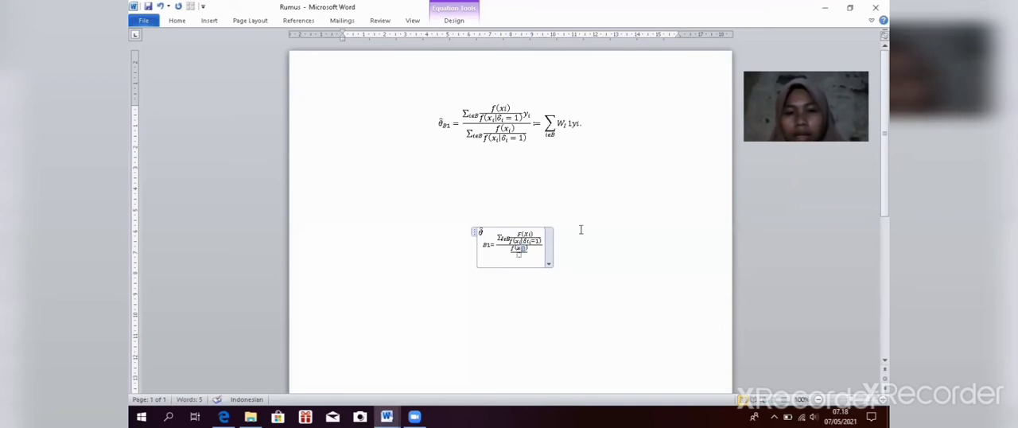
pyautogui.write('i')
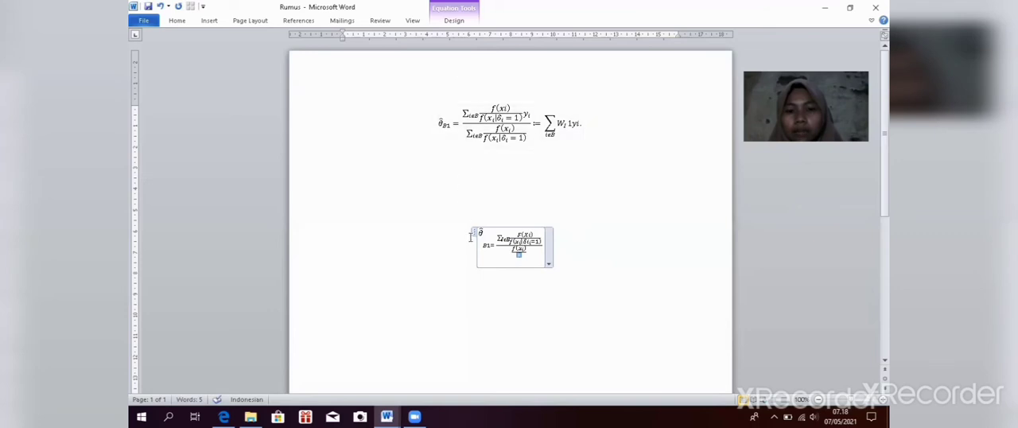
# Step: Insert a plain summation sign without limits in front of the lower nested fraction in the main denominator
pyautogui.click(503, 247)
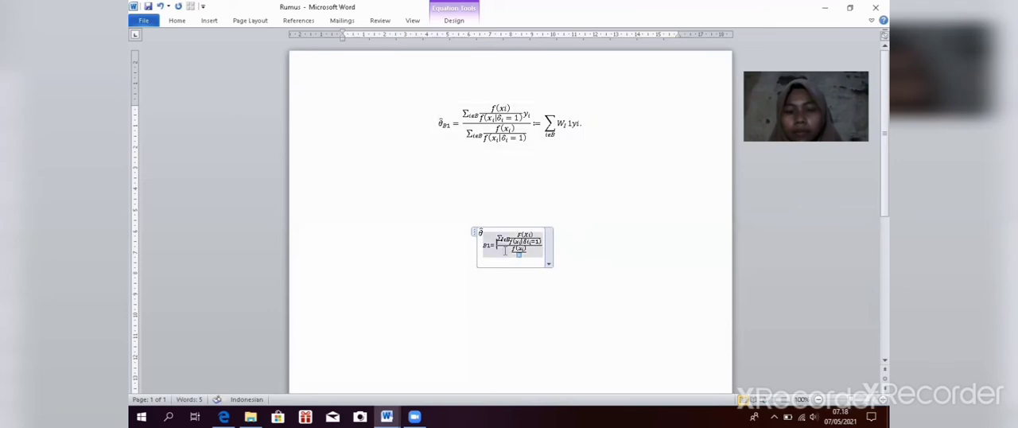
pyautogui.click(510, 249)
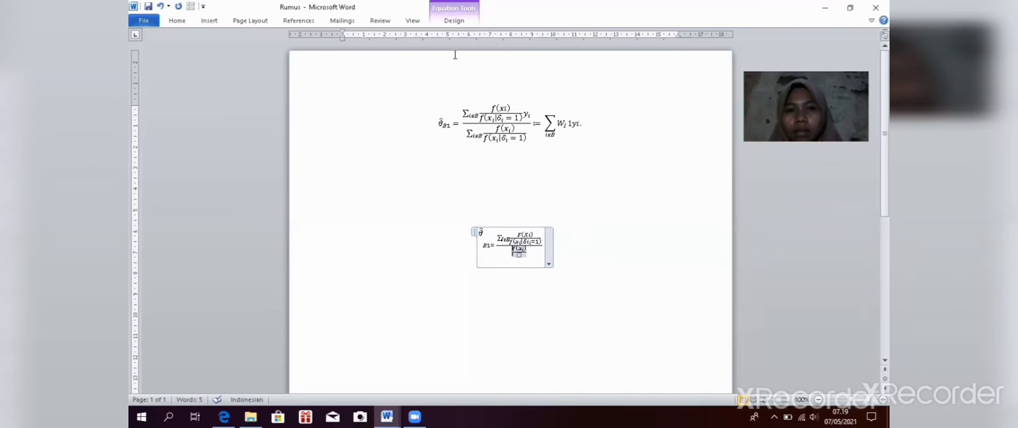
pyautogui.click(455, 20)
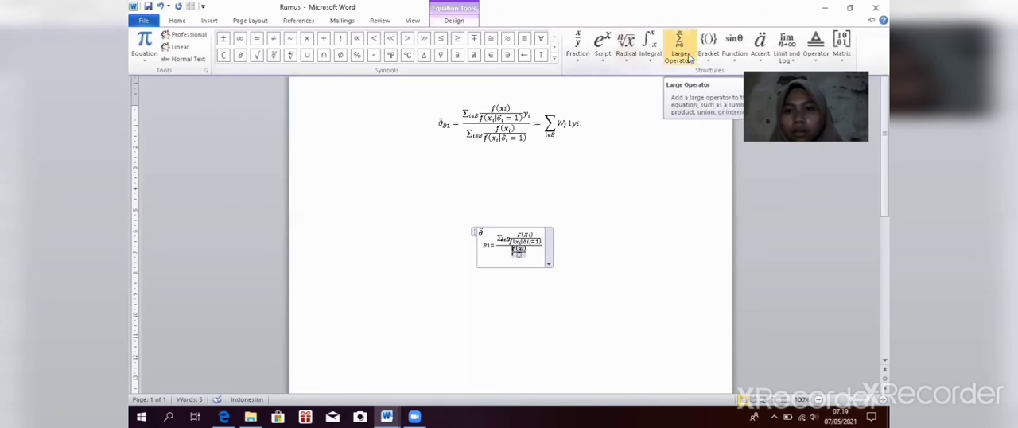
pyautogui.click(691, 57)
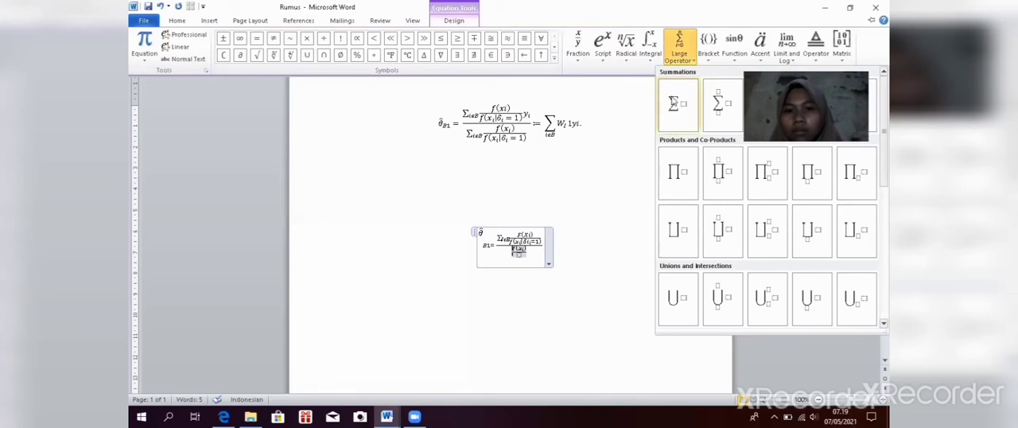
pyautogui.click(673, 102)
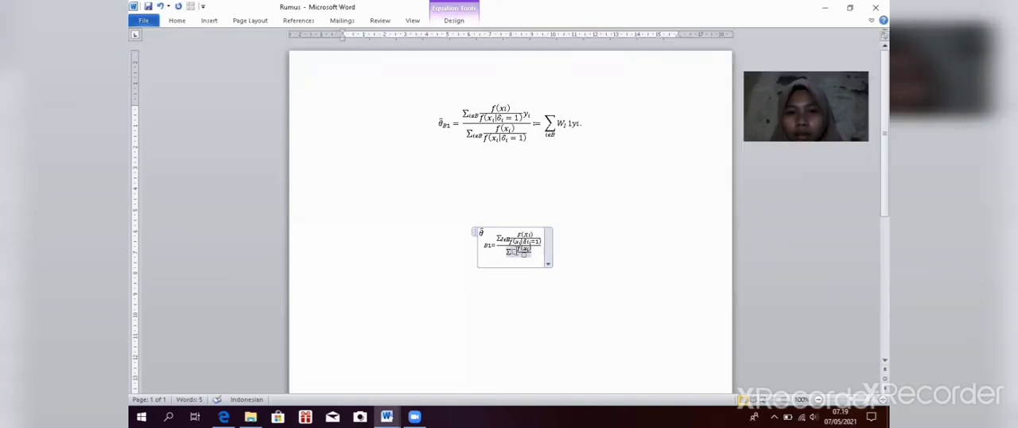
# Step: Fill the placeholder after the main denominator's summation sign with iϵB
pyautogui.click(516, 252)
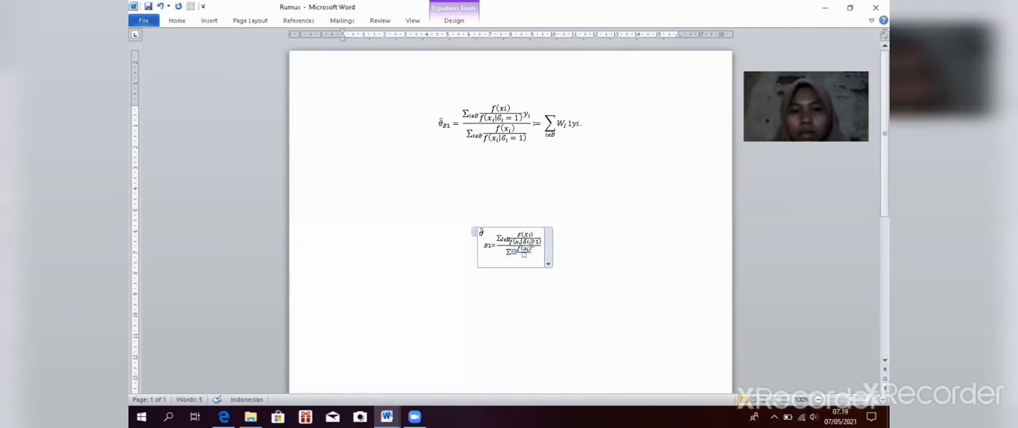
pyautogui.write('i')
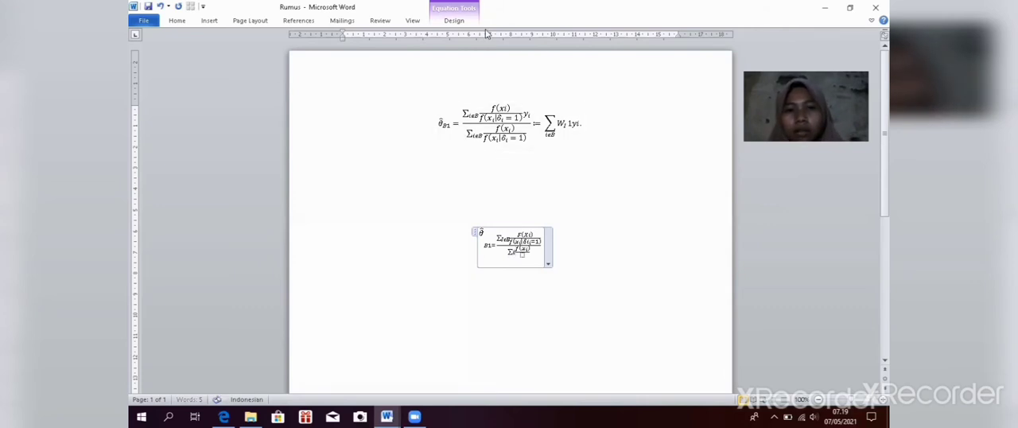
pyautogui.click(454, 20)
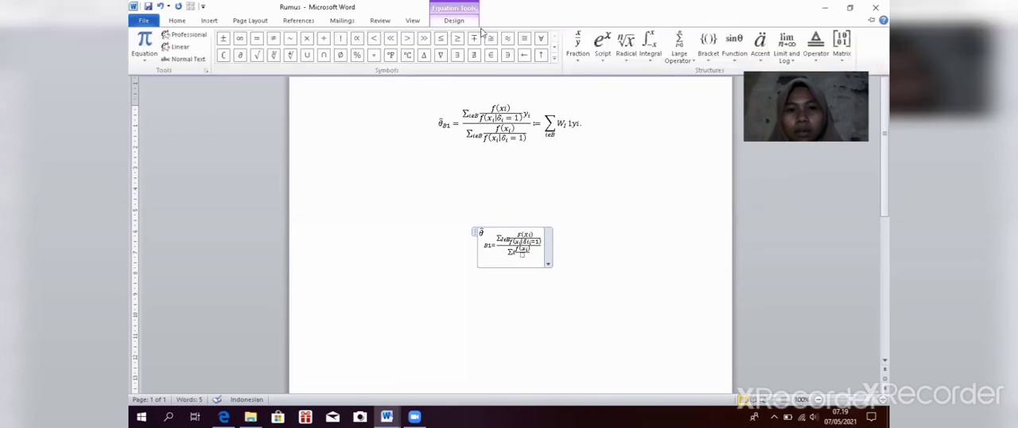
pyautogui.click(544, 57)
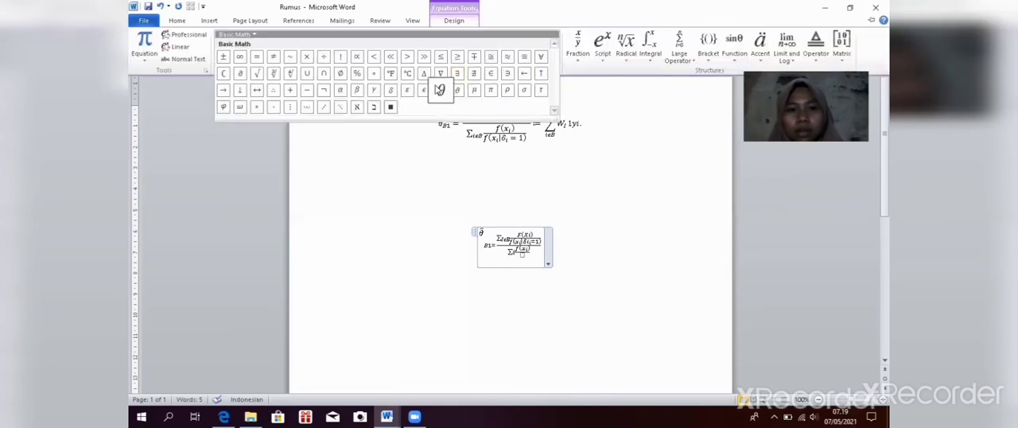
pyautogui.click(429, 92)
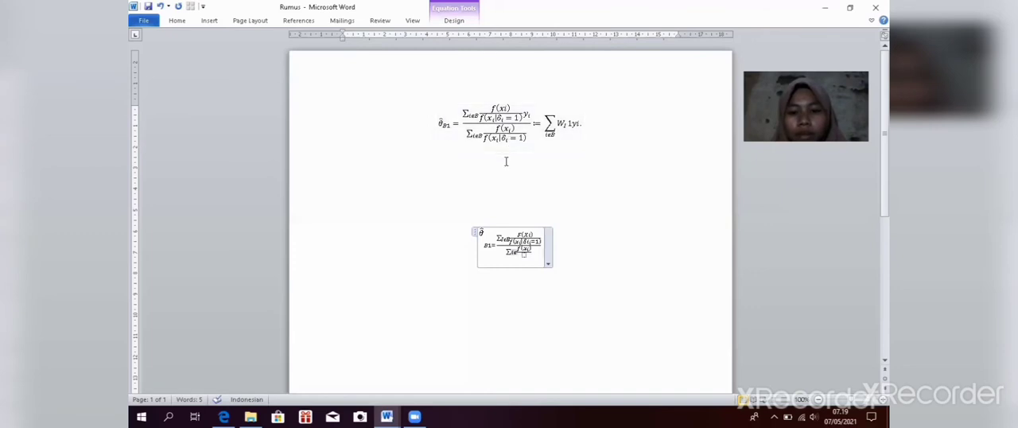
pyautogui.write('B')
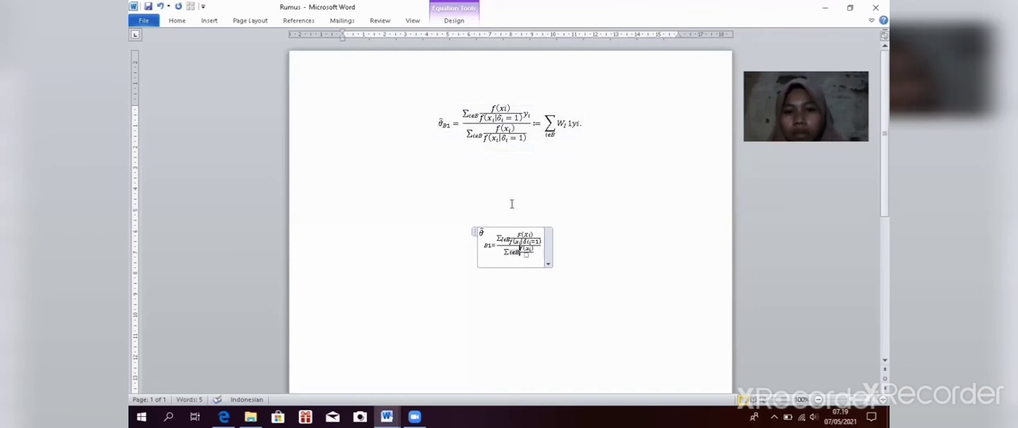
# Step: Enter a lowercase f in the denominator of the lower nested fraction
pyautogui.click(528, 256)
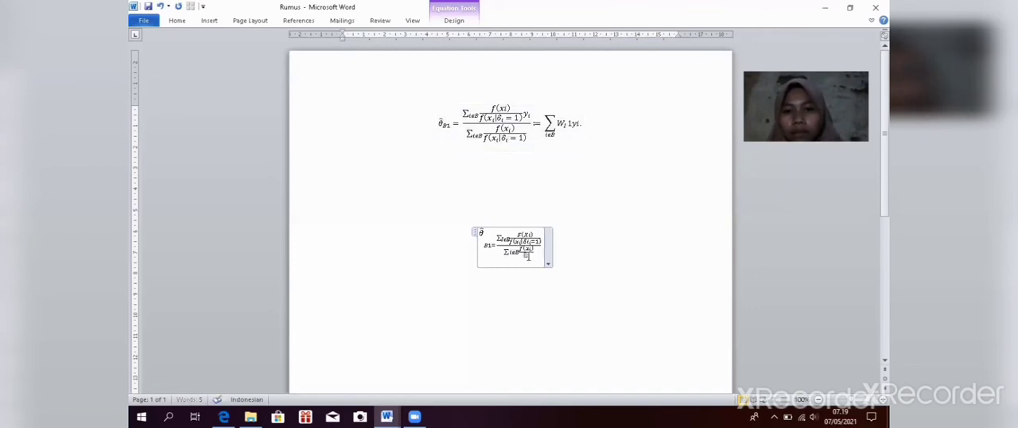
pyautogui.click(442, 26)
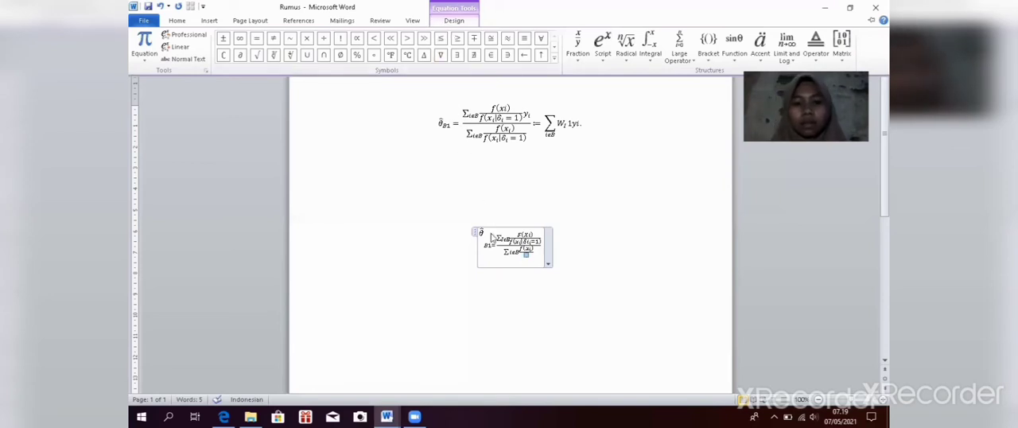
pyautogui.click(526, 256)
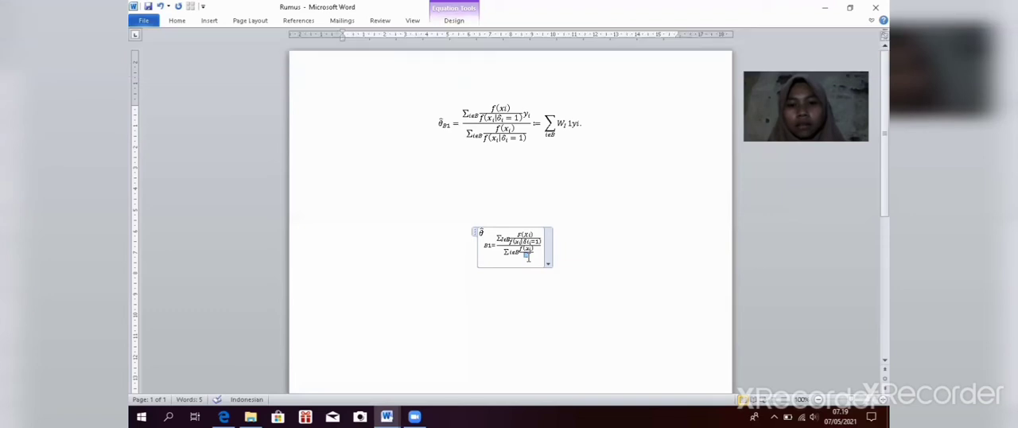
pyautogui.write('F')
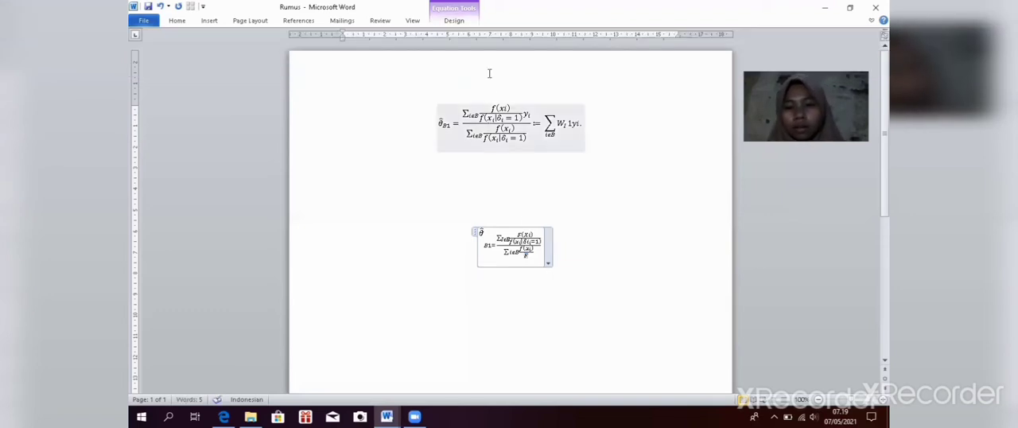
pyautogui.press('BackSpace')
pyautogui.write('f(')
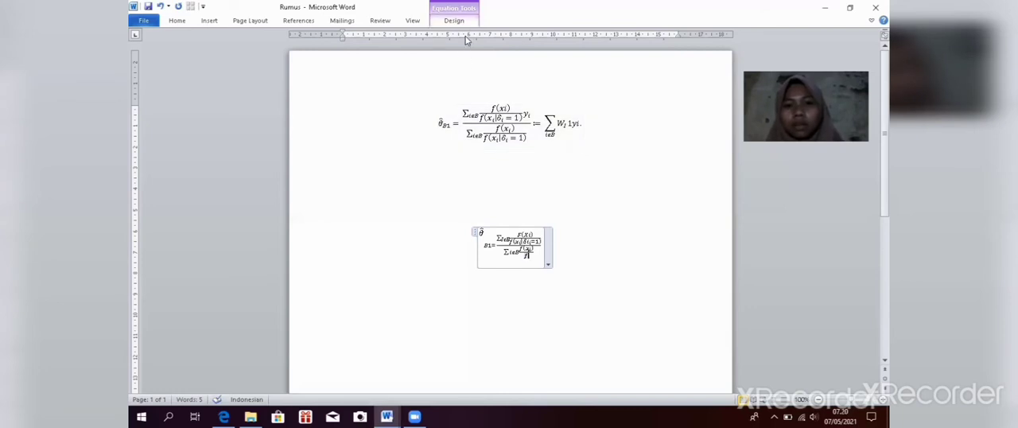
# Step: Add empty parentheses with a vertical bar separator after f in the lower nested fraction's denominator
pyautogui.click(457, 21)
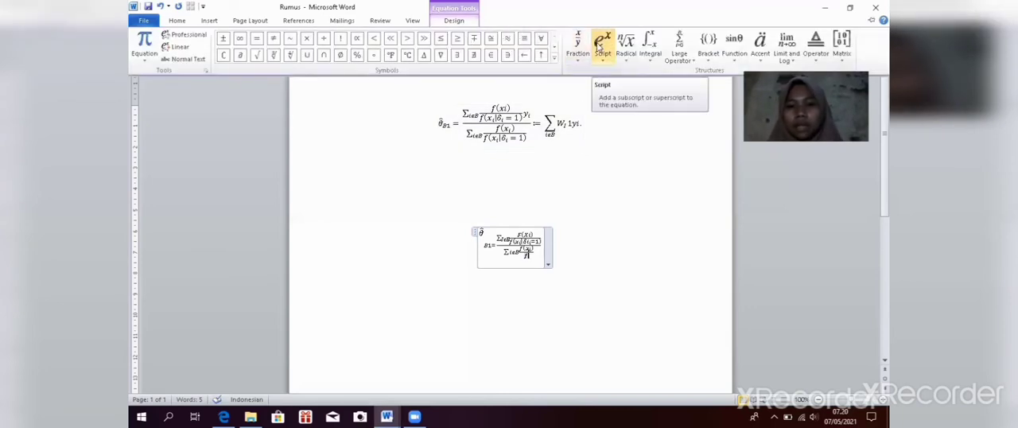
pyautogui.click(599, 47)
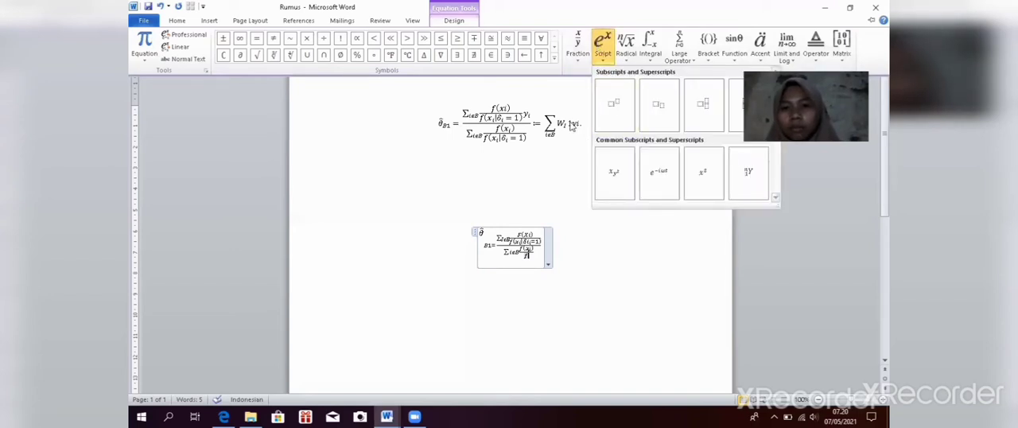
pyautogui.click(710, 48)
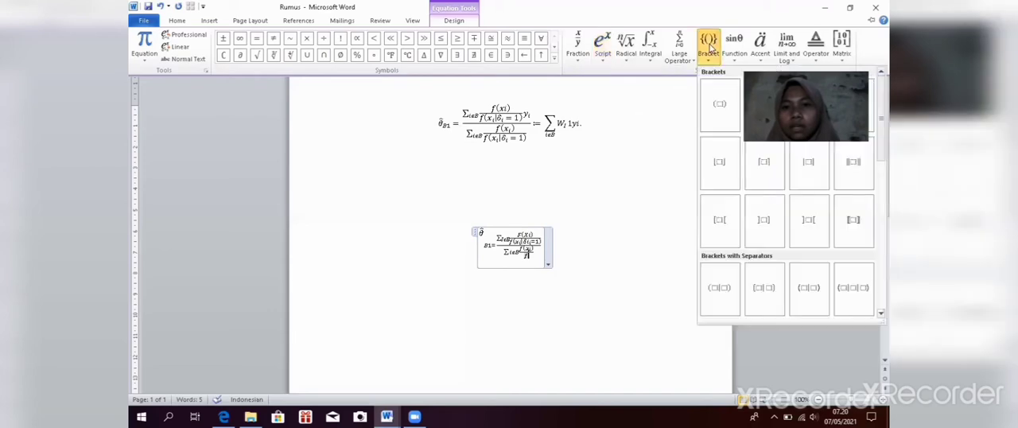
pyautogui.click(715, 307)
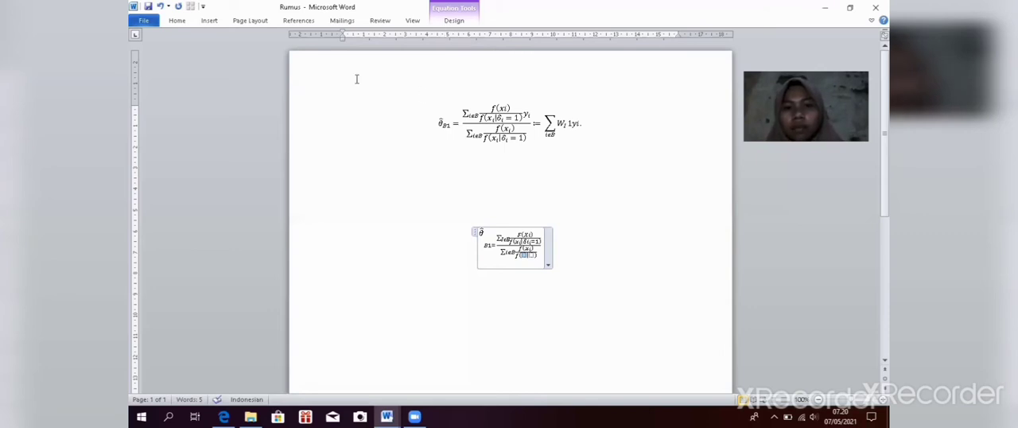
# Step: Enter x with subscript i before the vertical bar in the lower nested fraction's denominator
pyautogui.click(453, 20)
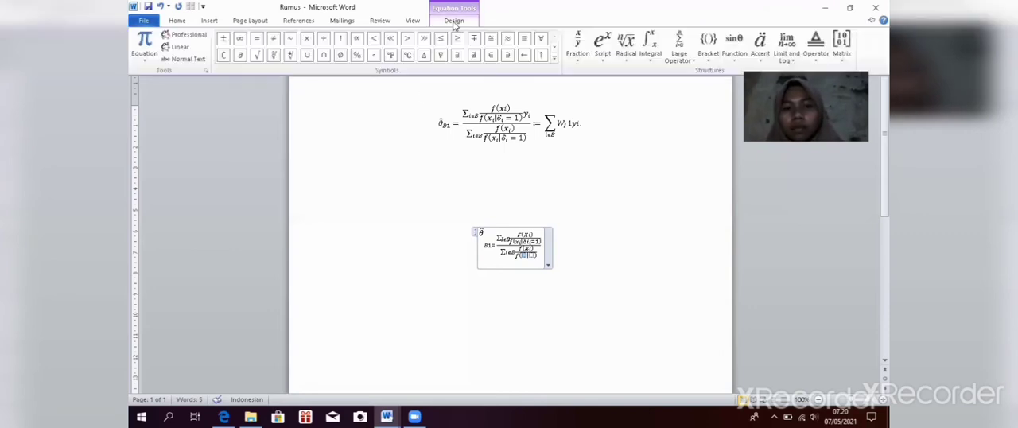
pyautogui.click(599, 57)
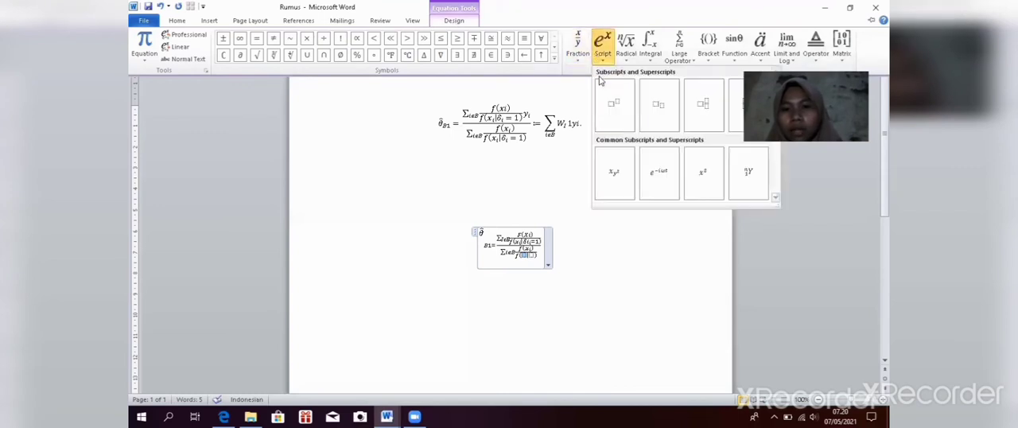
pyautogui.click(664, 129)
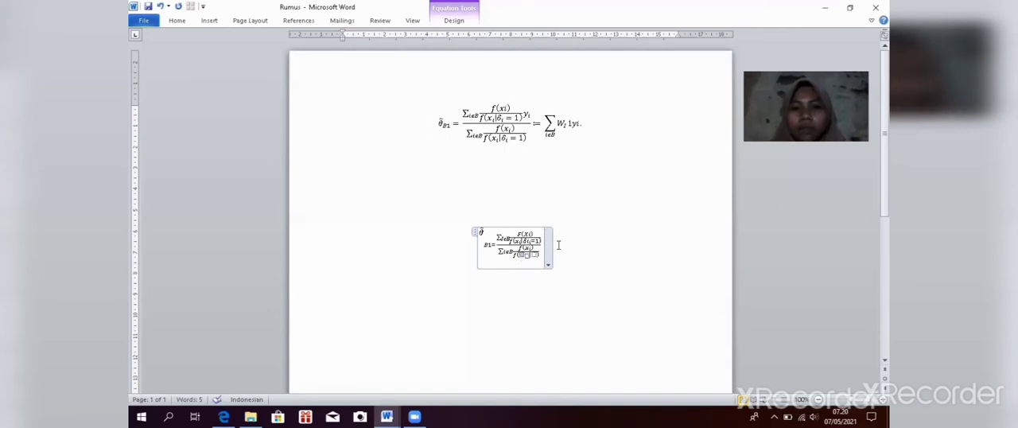
pyautogui.write('x')
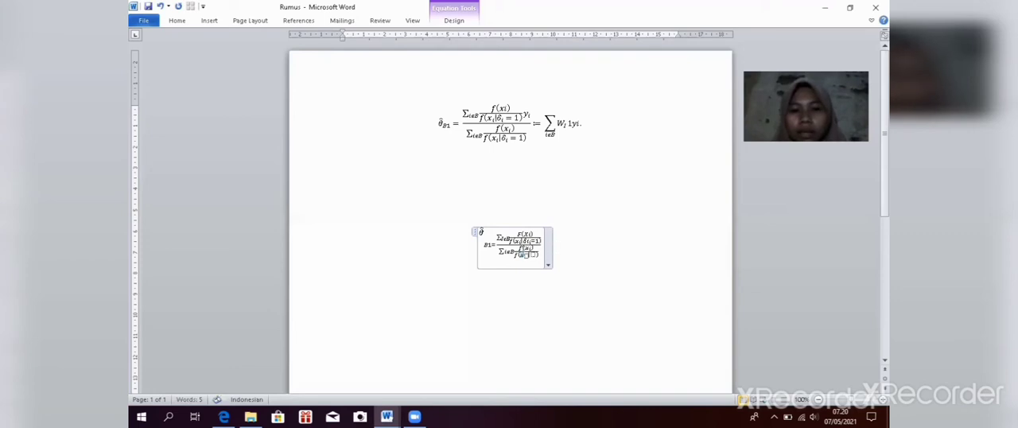
pyautogui.click(525, 255)
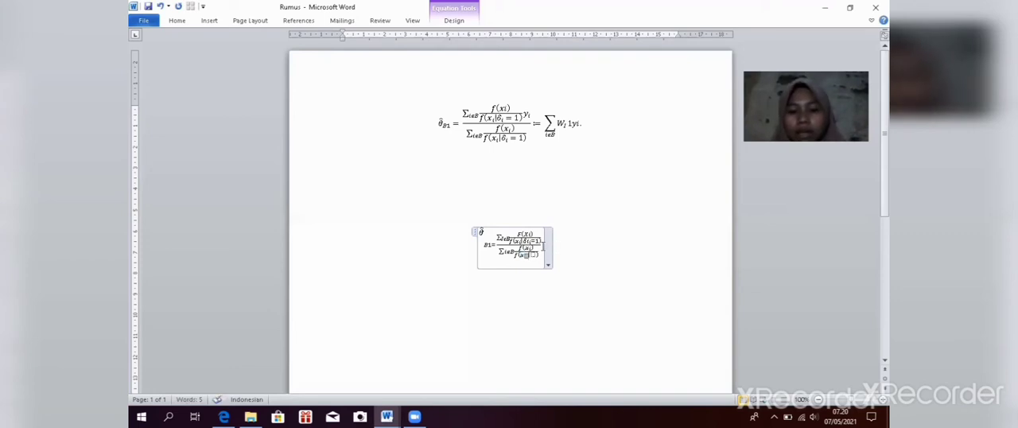
pyautogui.write('i')
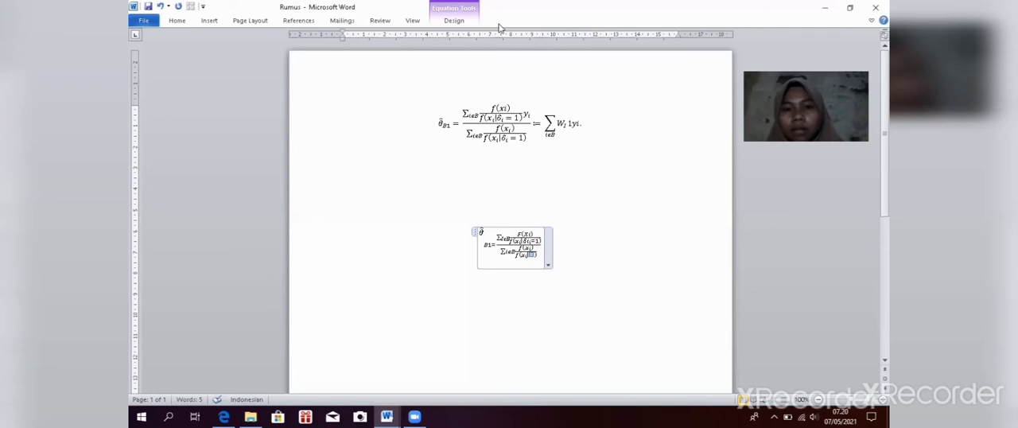
# Step: Insert an empty subscript structure after the vertical bar in the lower nested fraction's denominator
pyautogui.click(453, 20)
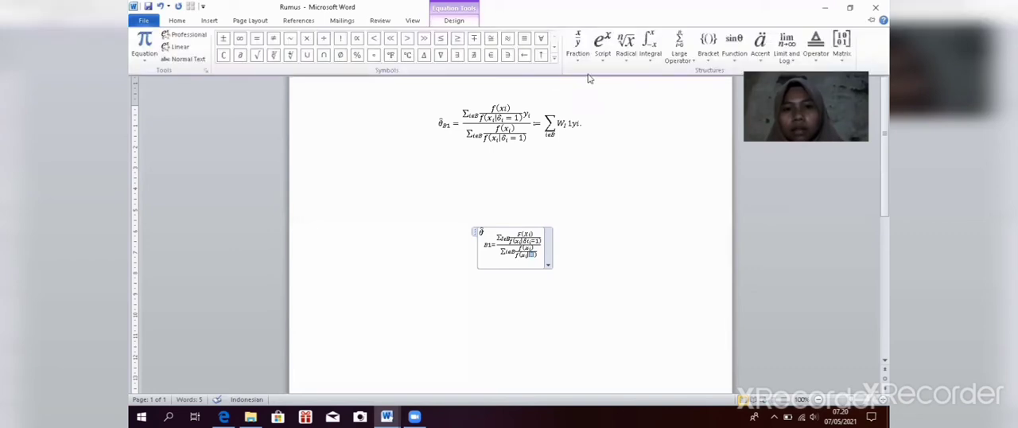
pyautogui.click(603, 60)
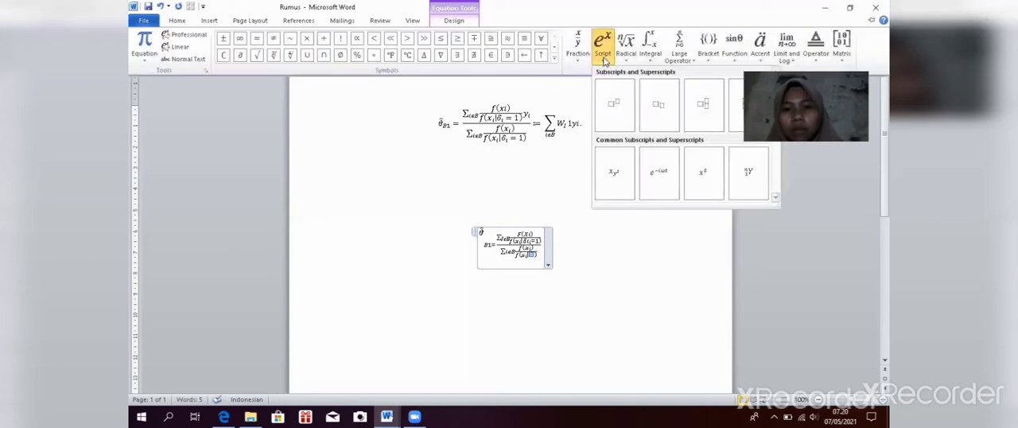
pyautogui.click(648, 127)
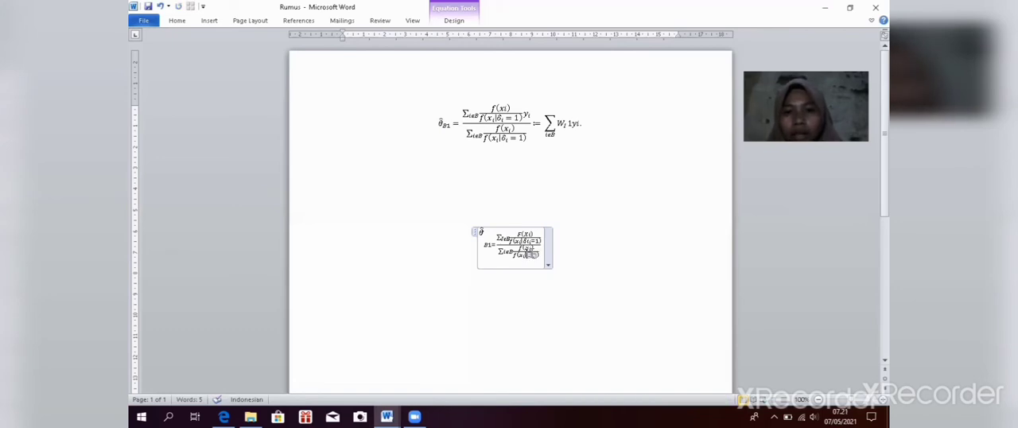
# Step: Enter δ with subscript i after the vertical bar in the lower nested fraction's denominator
pyautogui.click(450, 22)
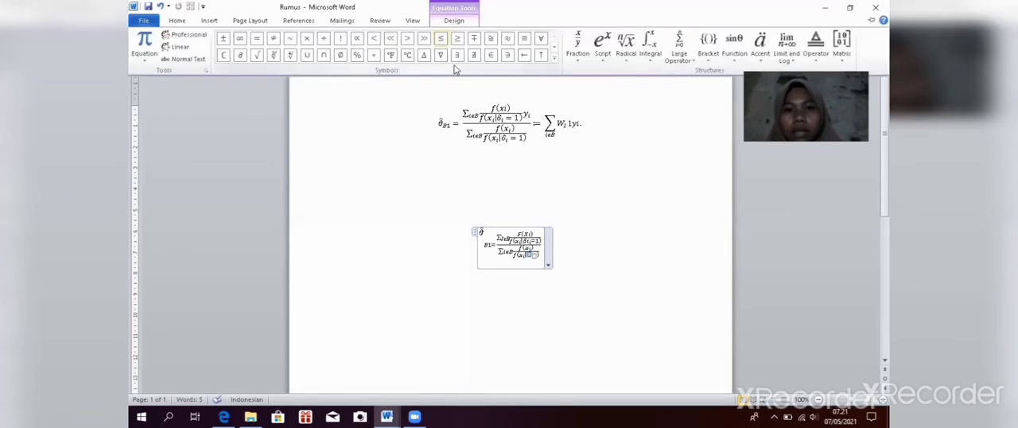
pyautogui.click(554, 59)
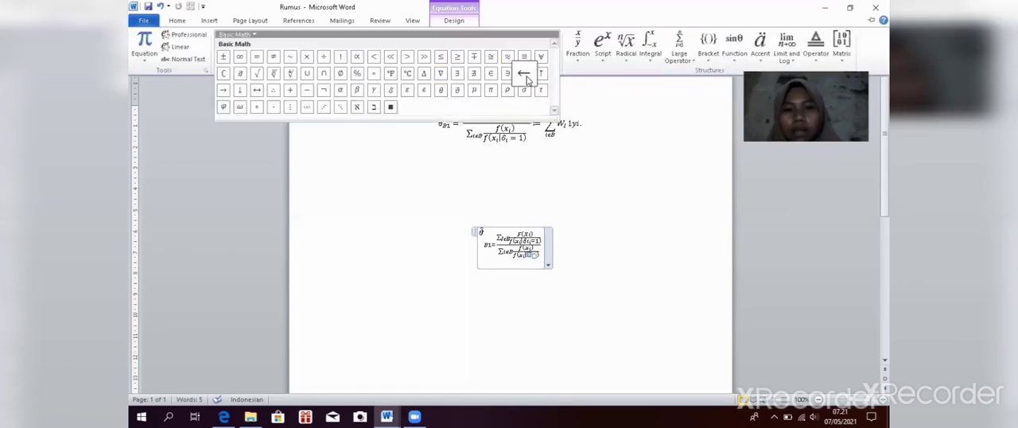
pyautogui.click(392, 92)
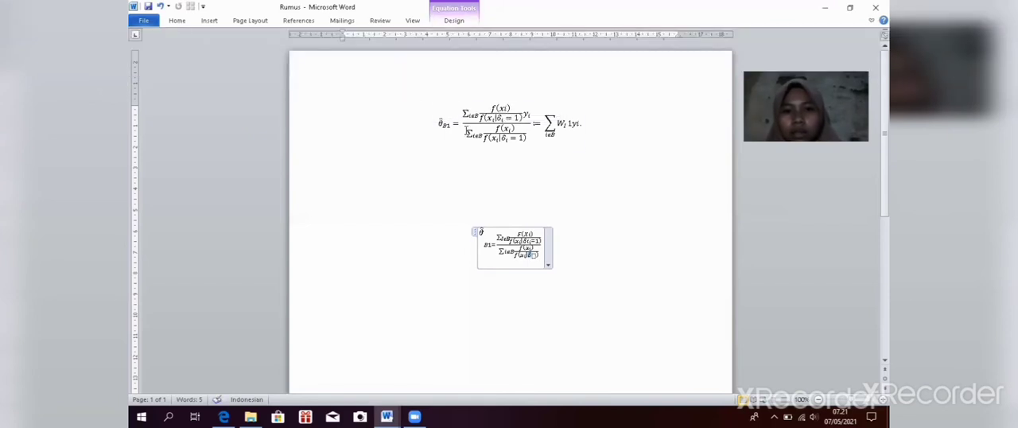
pyautogui.click(532, 254)
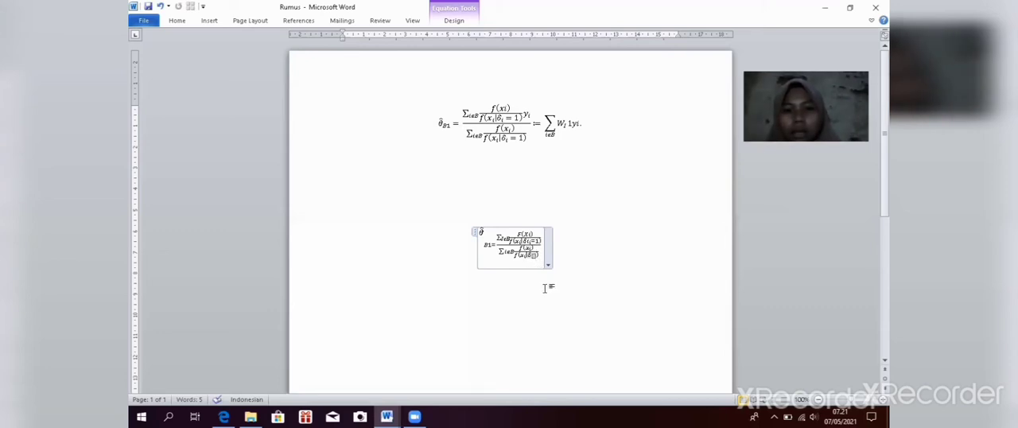
pyautogui.write('i')
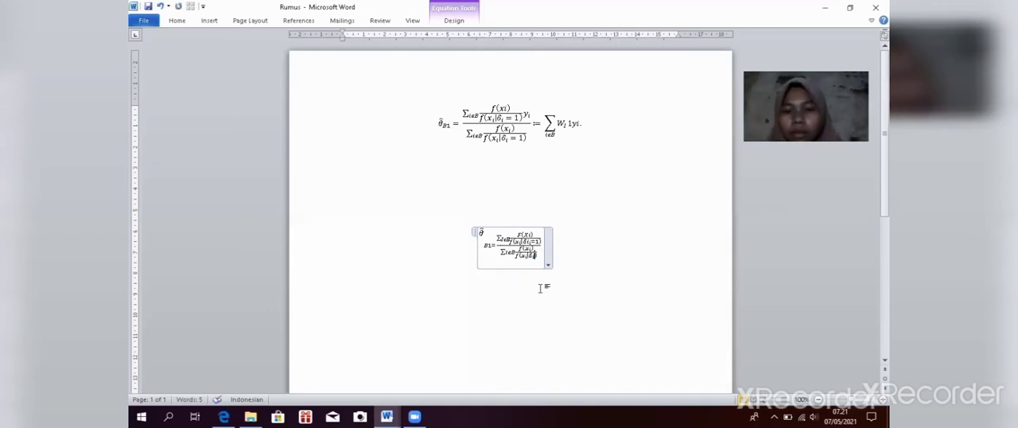
# Step: Add := after the main fraction, followed by a summation that has only a lower limit
pyautogui.click(543, 236)
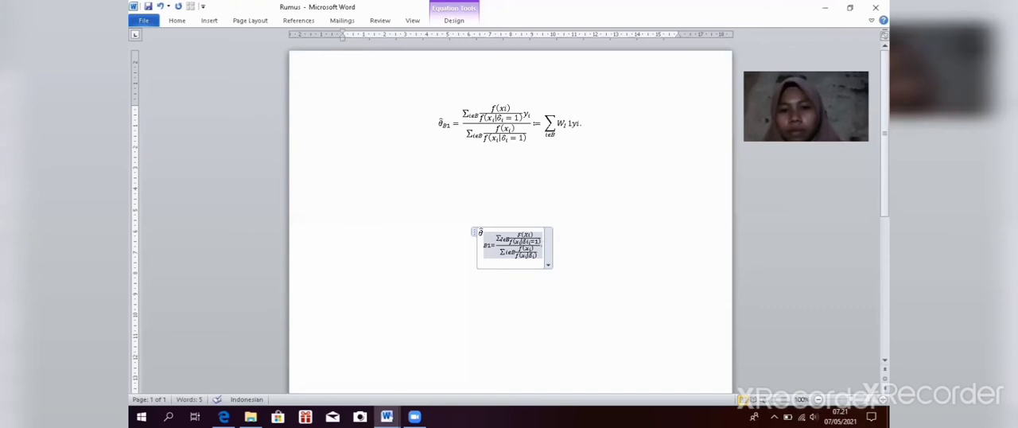
pyautogui.write('=')
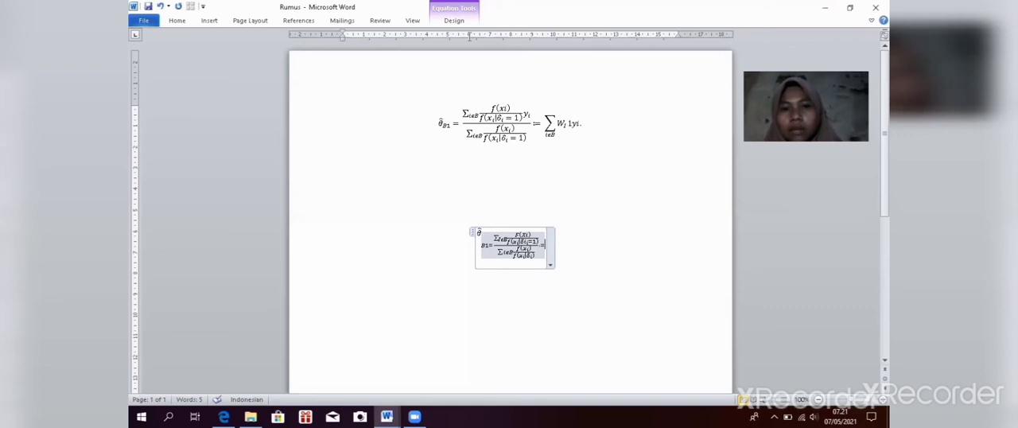
pyautogui.click(454, 19)
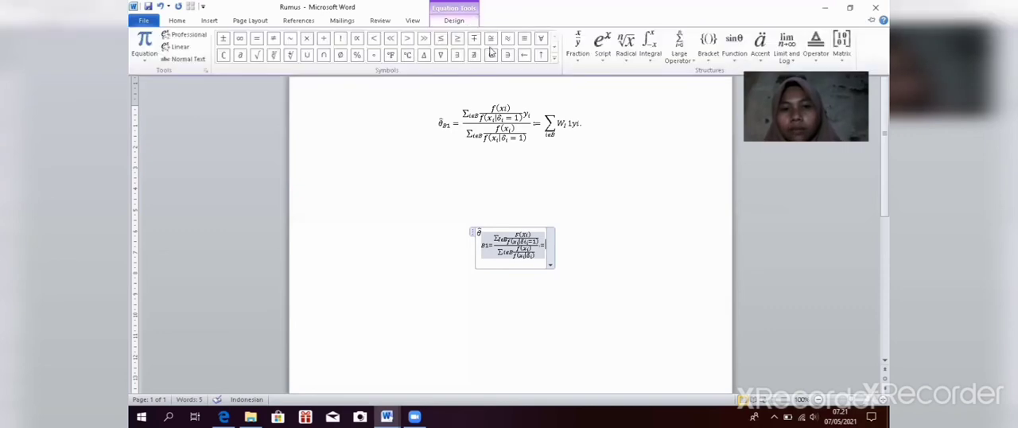
pyautogui.click(679, 48)
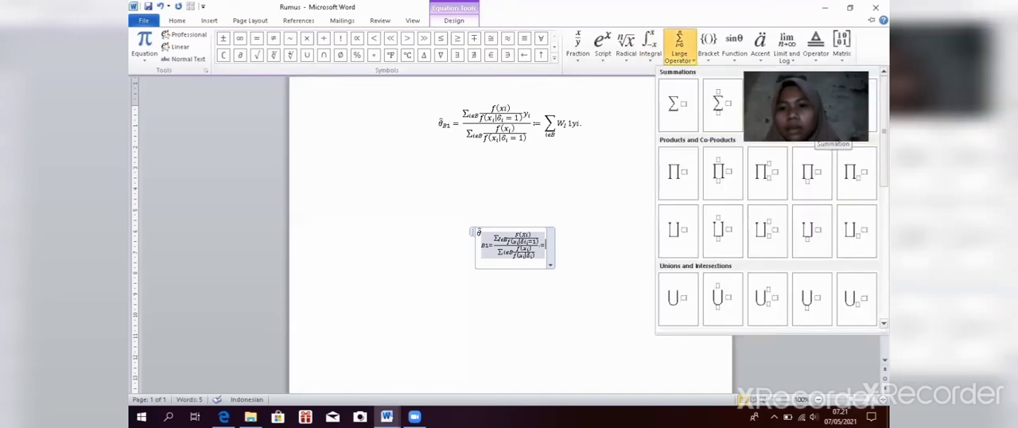
pyautogui.click(811, 111)
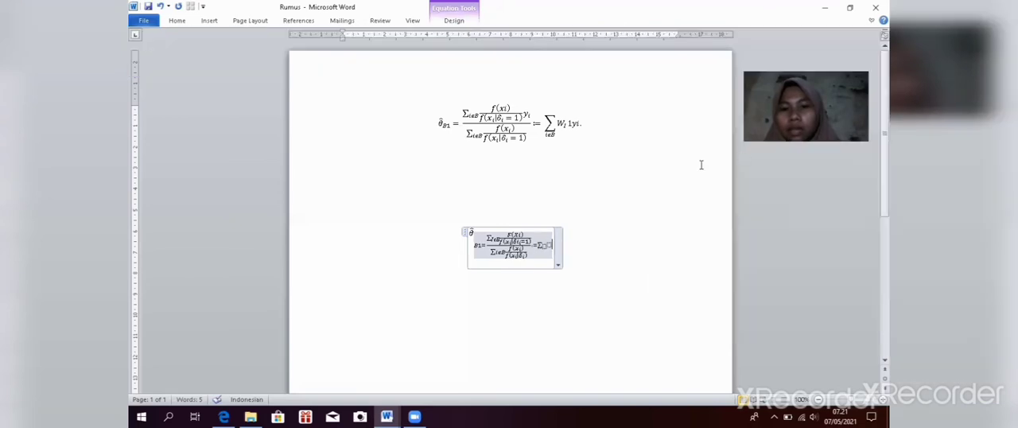
pyautogui.click(545, 247)
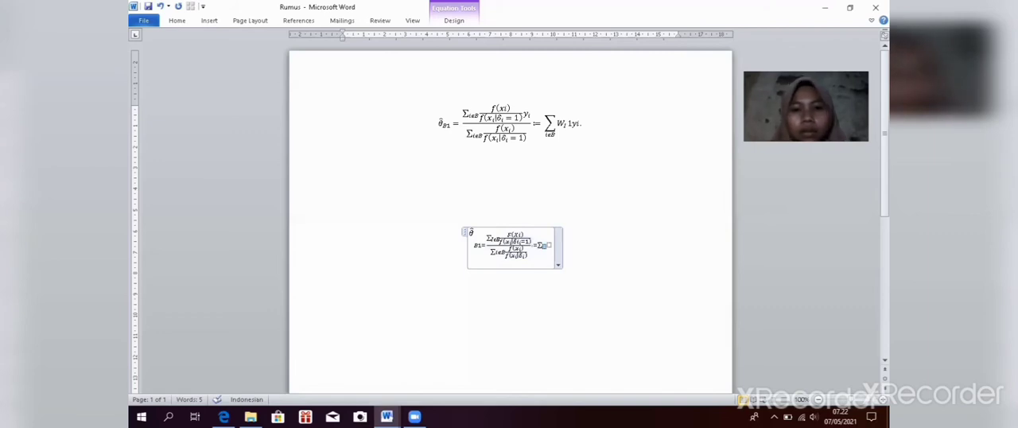
pyautogui.write('W')
pyautogui.press('BackSpace')
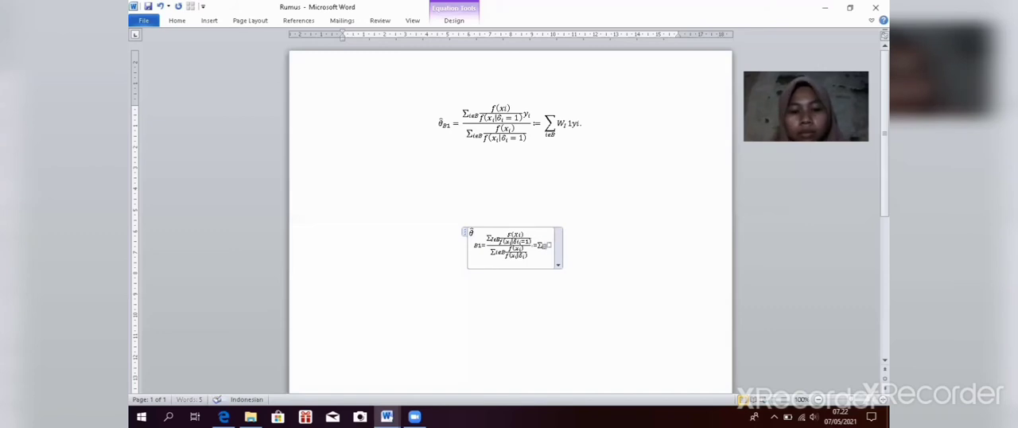
pyautogui.press('BackSpace')
pyautogui.write('W')
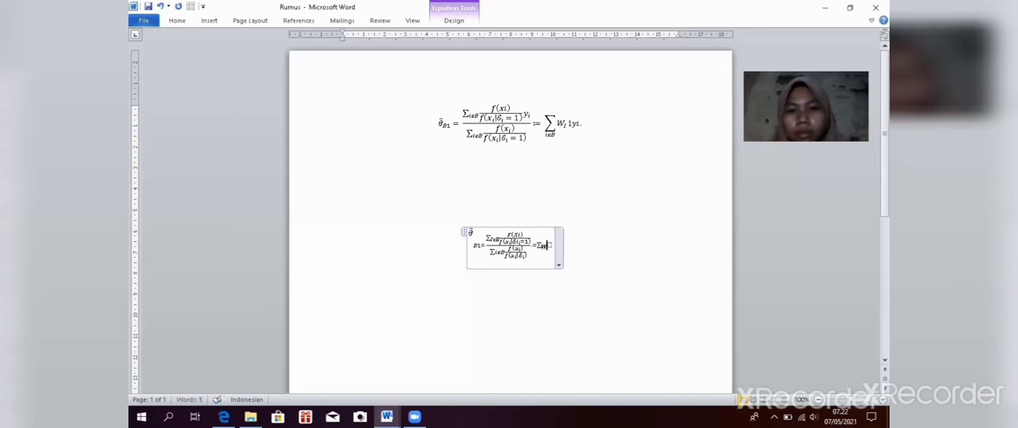
pyautogui.write('i')
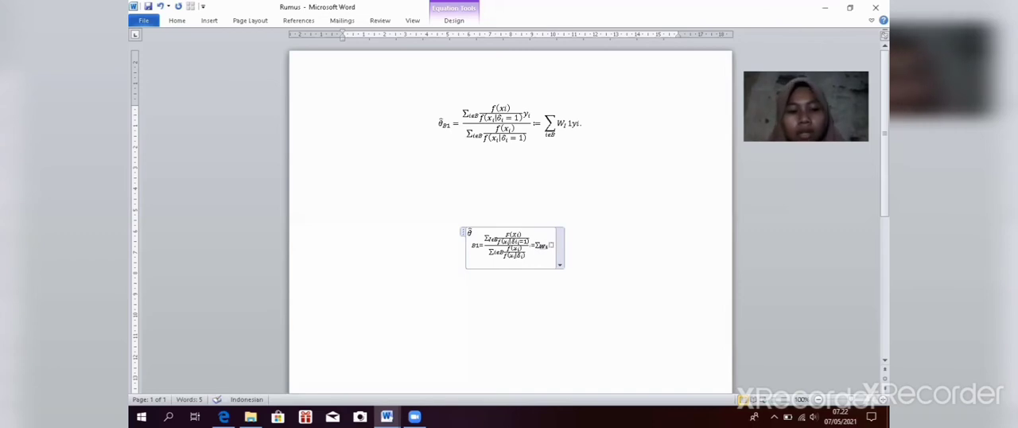
pyautogui.press('BackSpace')
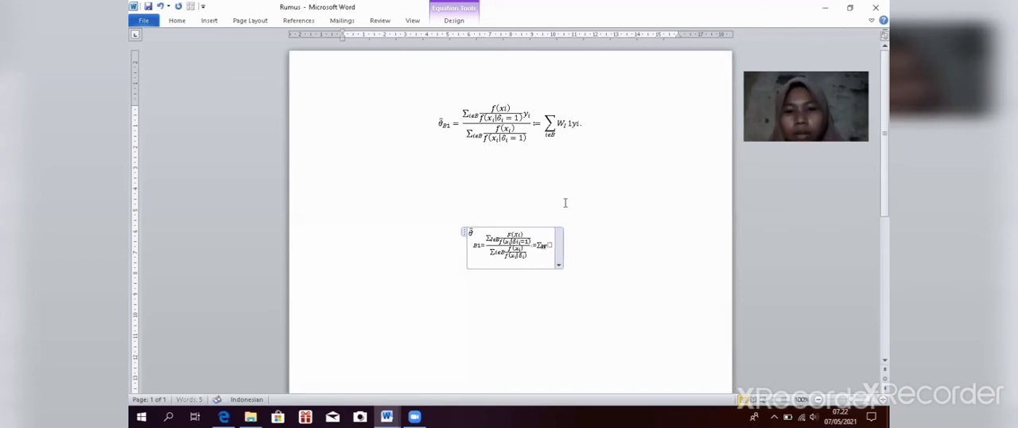
pyautogui.write('i')
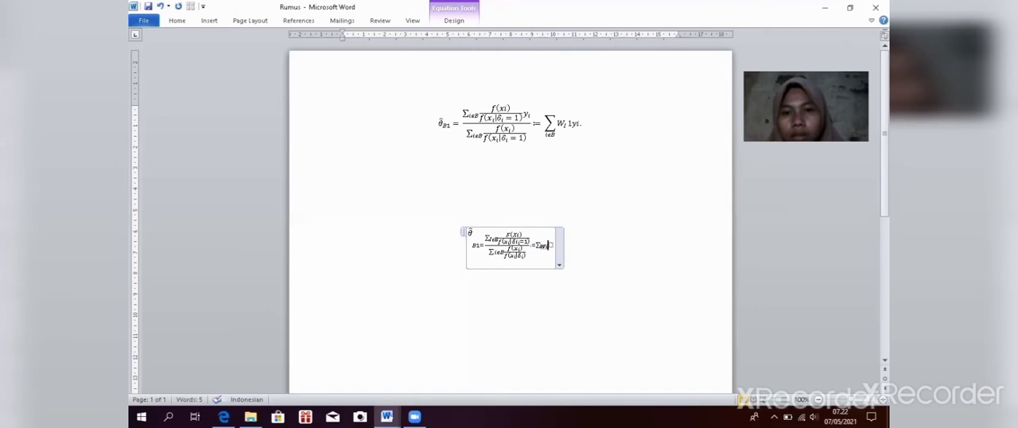
pyautogui.press('BackSpace')
pyautogui.press('BackSpace')
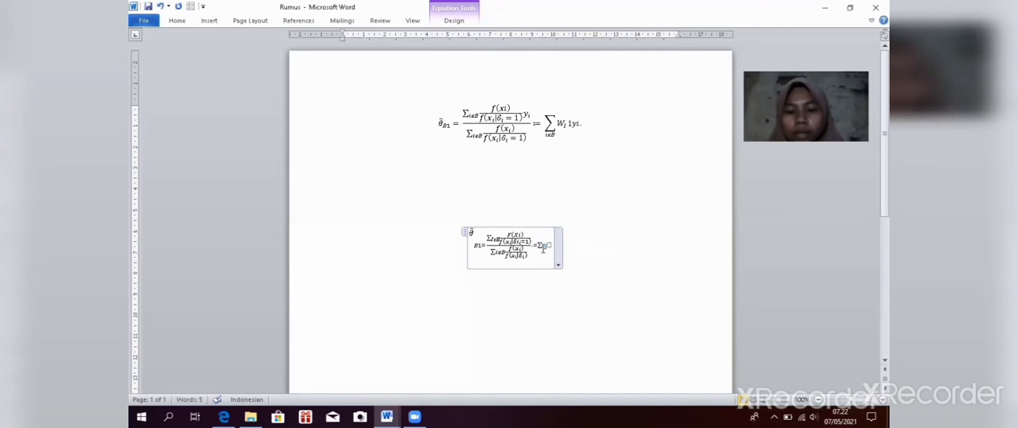
# Step: Enter iϵB as the lower limit of the new summation
pyautogui.write('i')
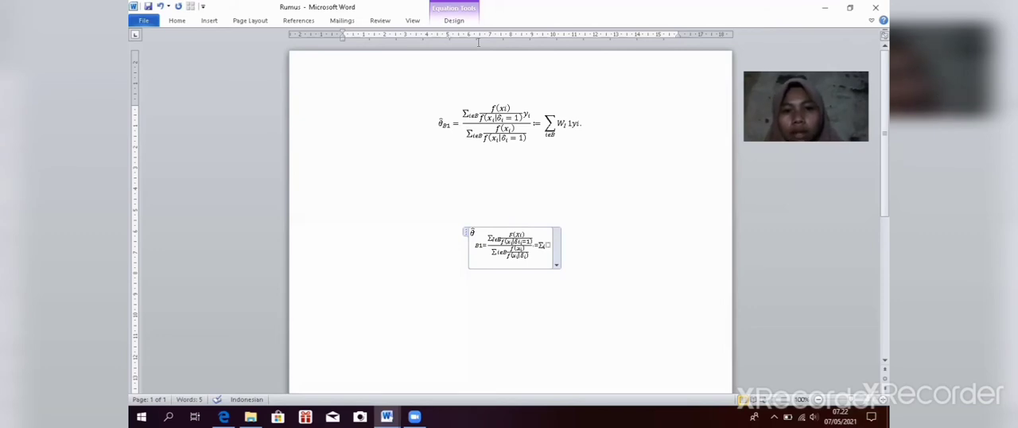
pyautogui.click(454, 20)
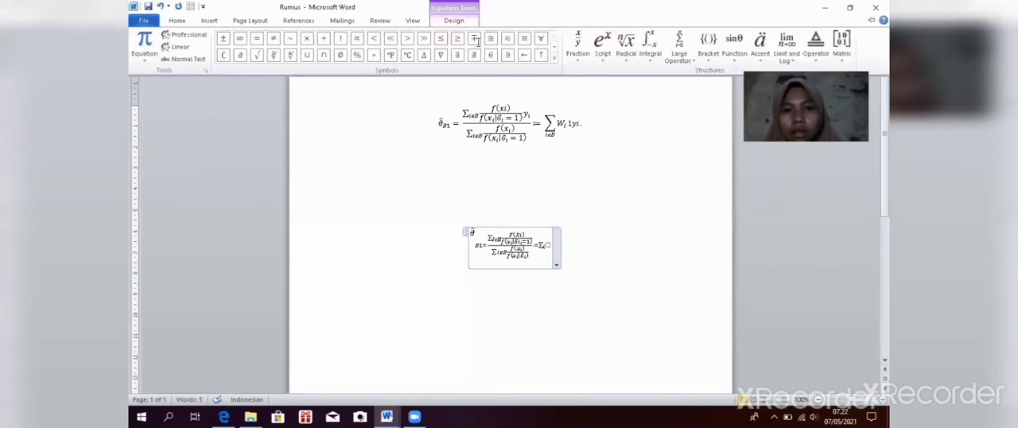
pyautogui.click(555, 57)
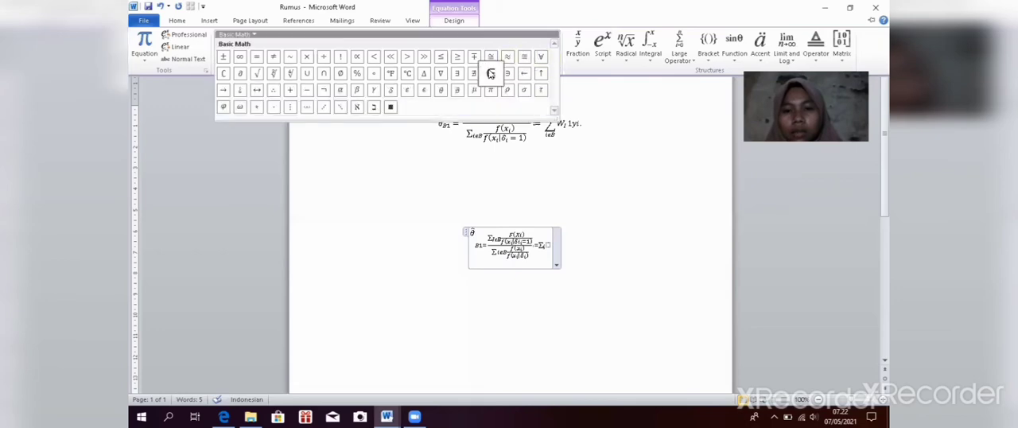
pyautogui.click(428, 89)
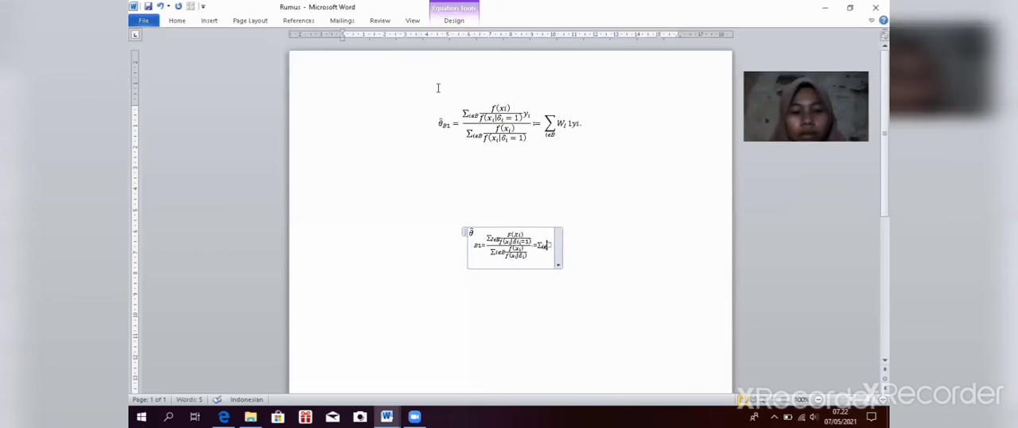
pyautogui.write('B')
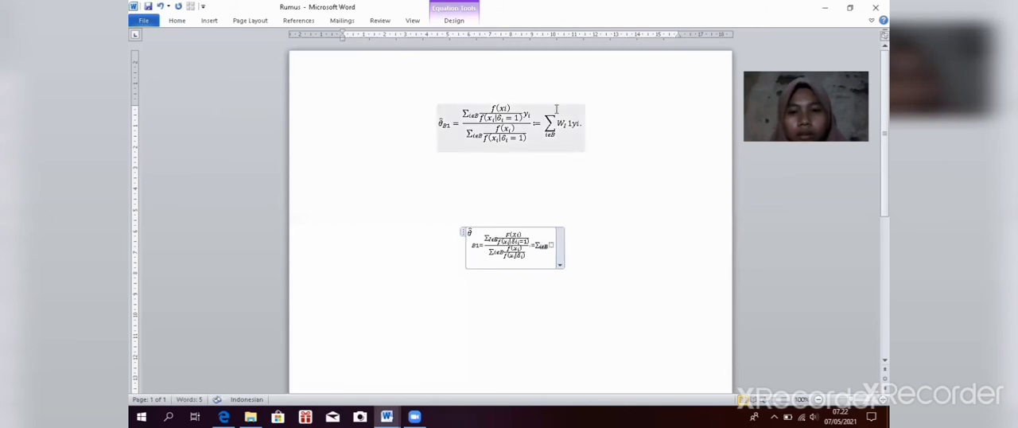
# Step: Insert a subscript structure as the new summation's operand and fill it with W and subscript I
pyautogui.click(552, 243)
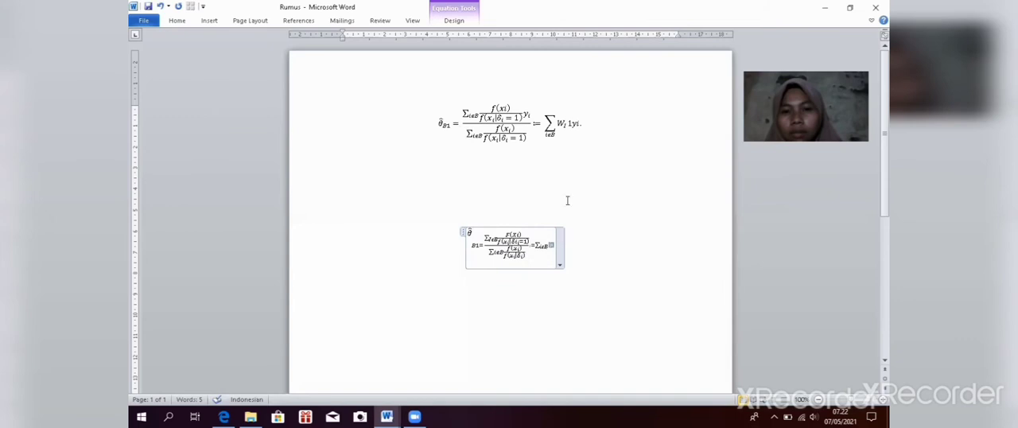
pyautogui.click(454, 21)
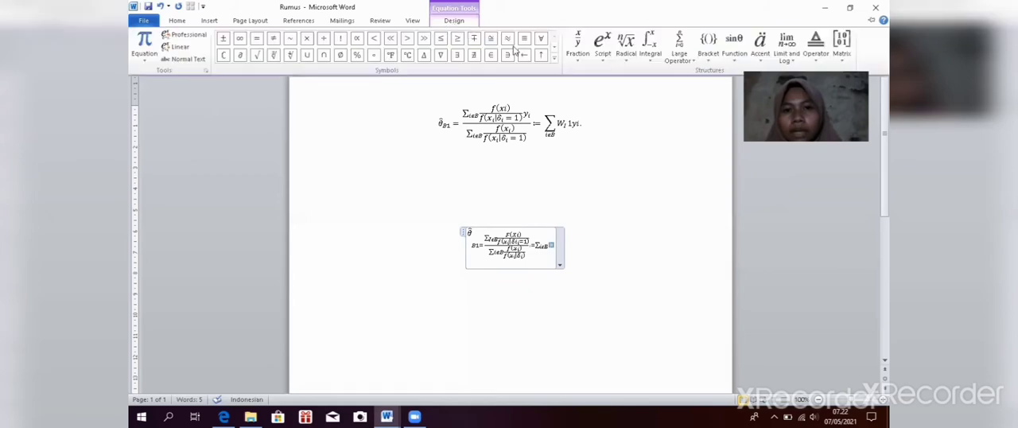
pyautogui.click(602, 62)
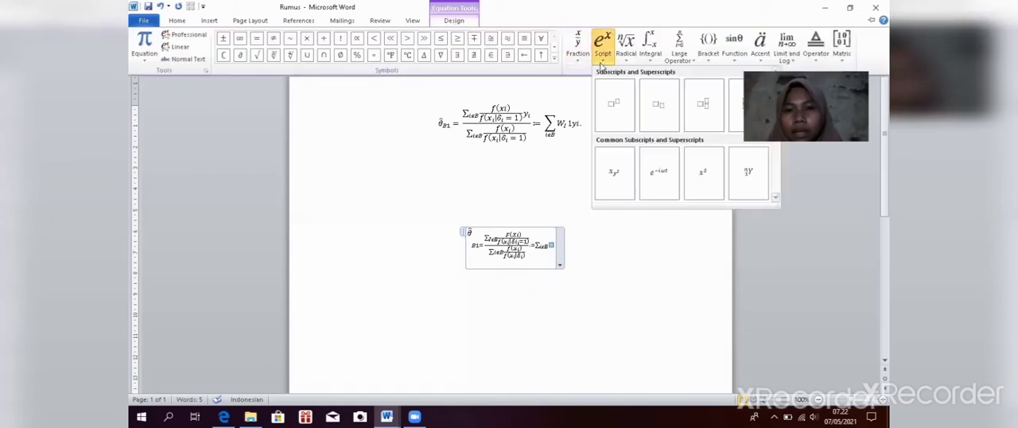
pyautogui.click(654, 113)
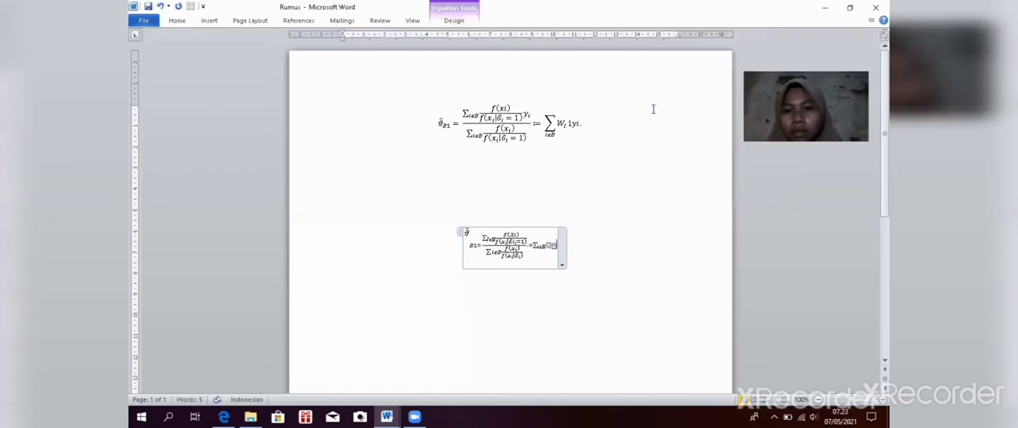
pyautogui.click(548, 245)
pyautogui.write('W')
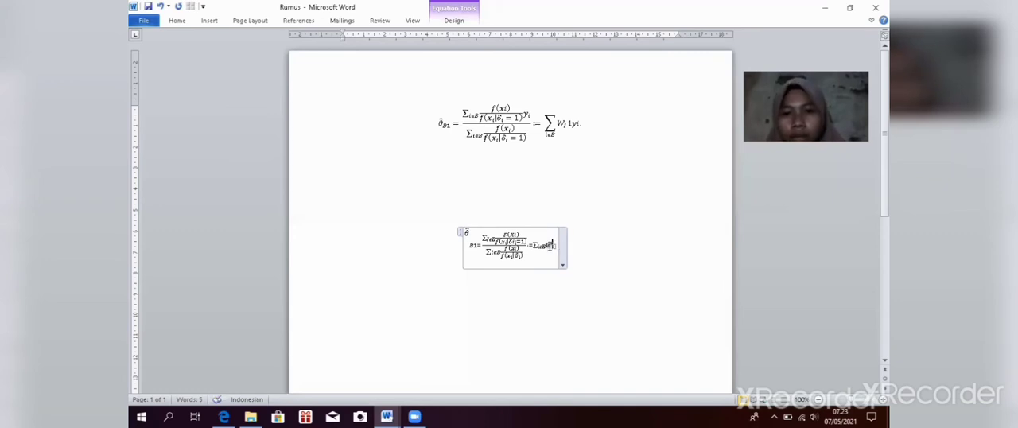
pyautogui.click(552, 247)
pyautogui.write('I')
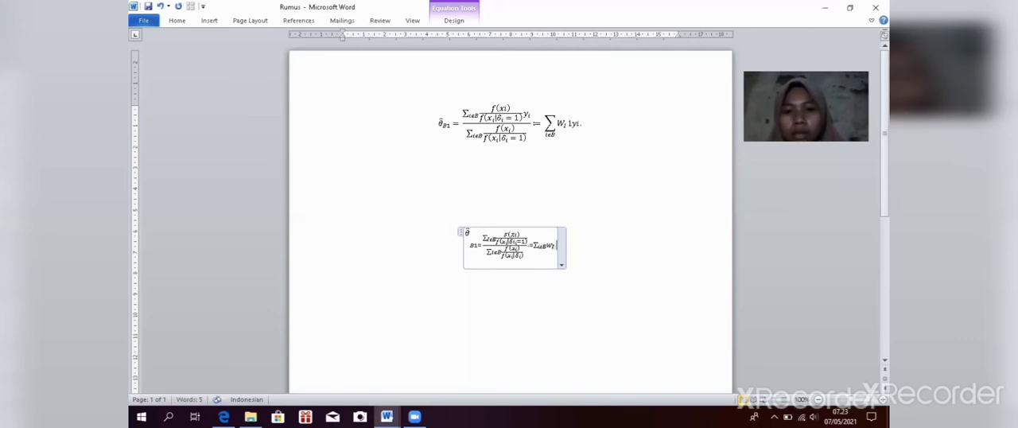
pyautogui.write(' 1')
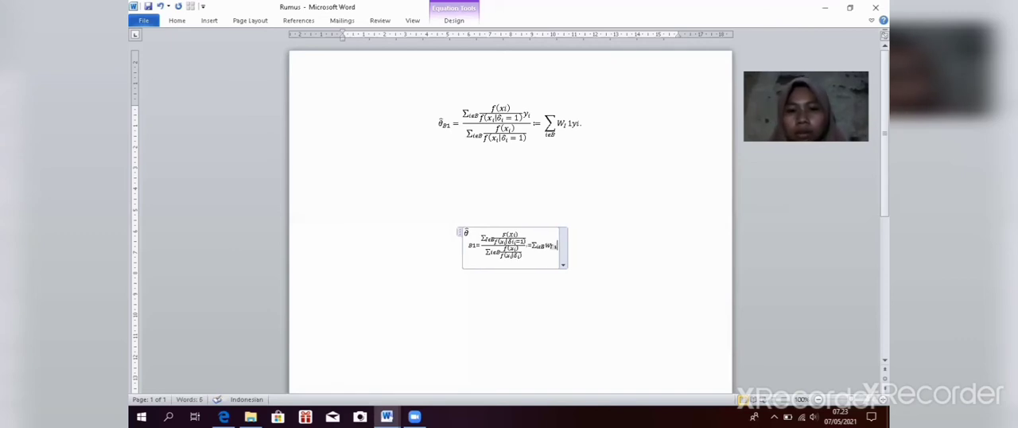
pyautogui.write('y')
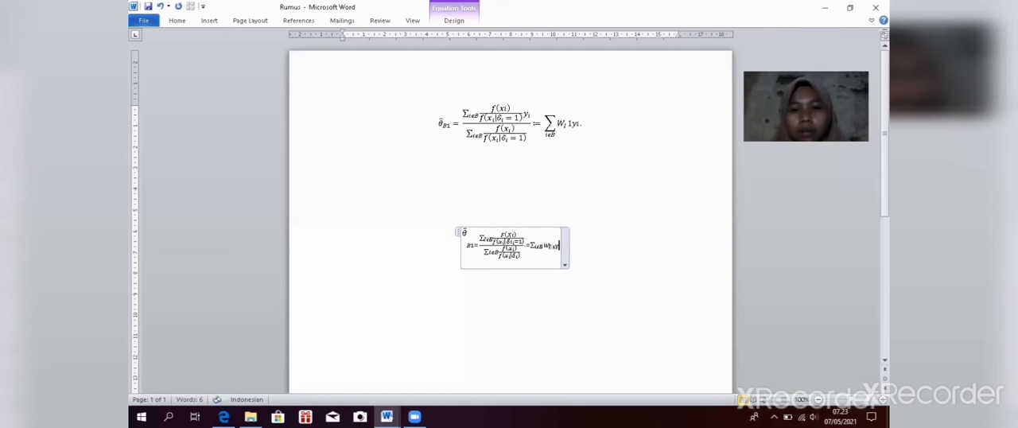
# Step: Append 1yi after W with subscript I at the end of the equation
pyautogui.press('BackSpace')
pyautogui.write('yi')
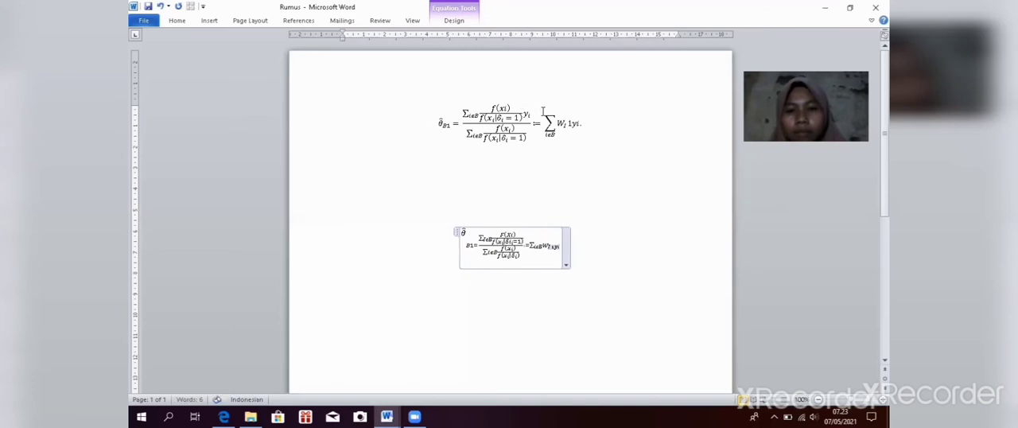
pyautogui.hotkey('ctrl', 'a')
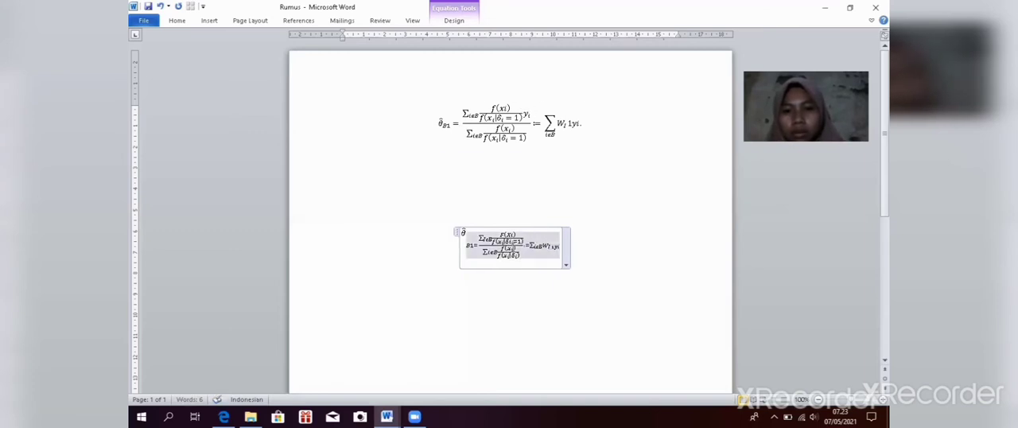
pyautogui.click(525, 239)
pyautogui.hotkey('ctrl', 'a')
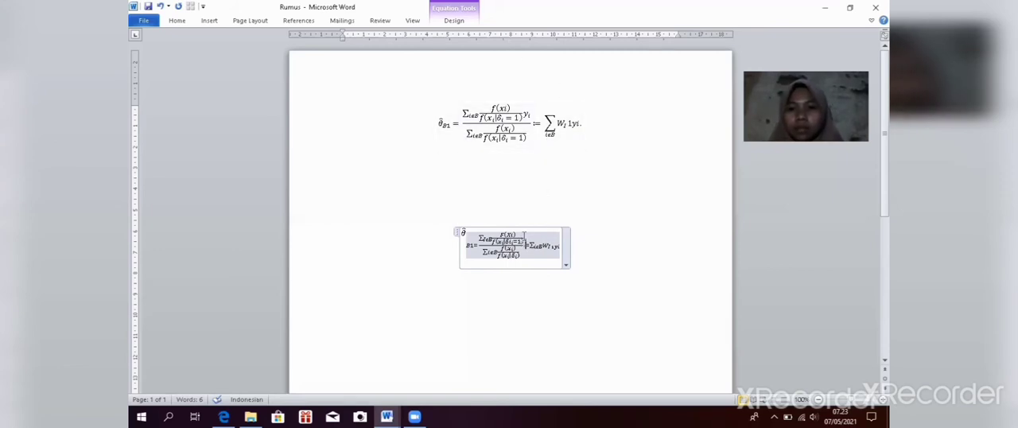
pyautogui.doubleClick(526, 234)
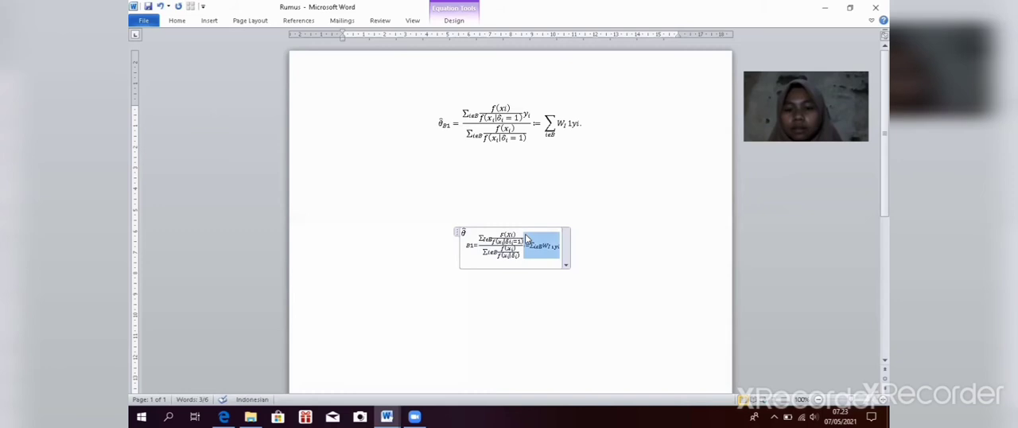
pyautogui.click(525, 236)
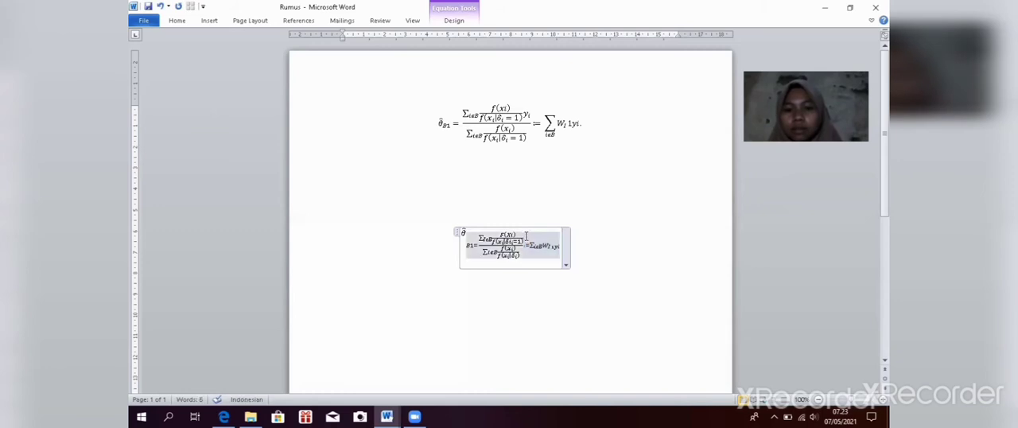
pyautogui.click(525, 236)
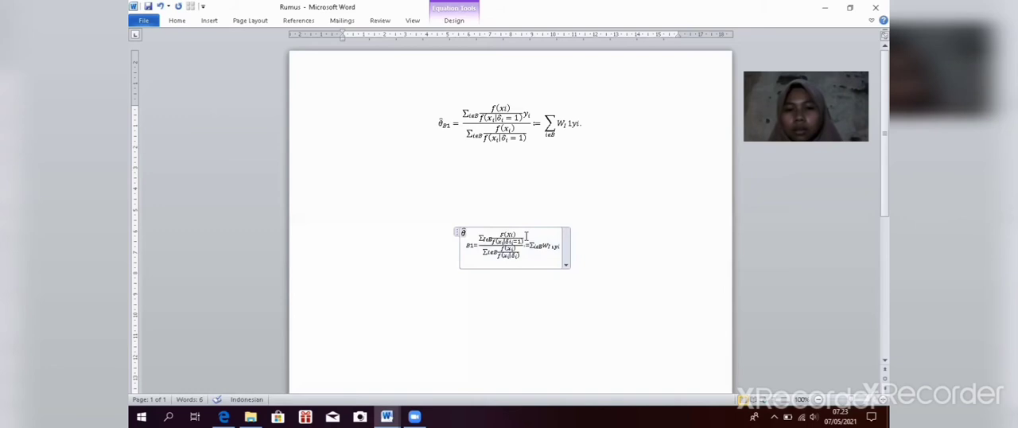
pyautogui.click(526, 236)
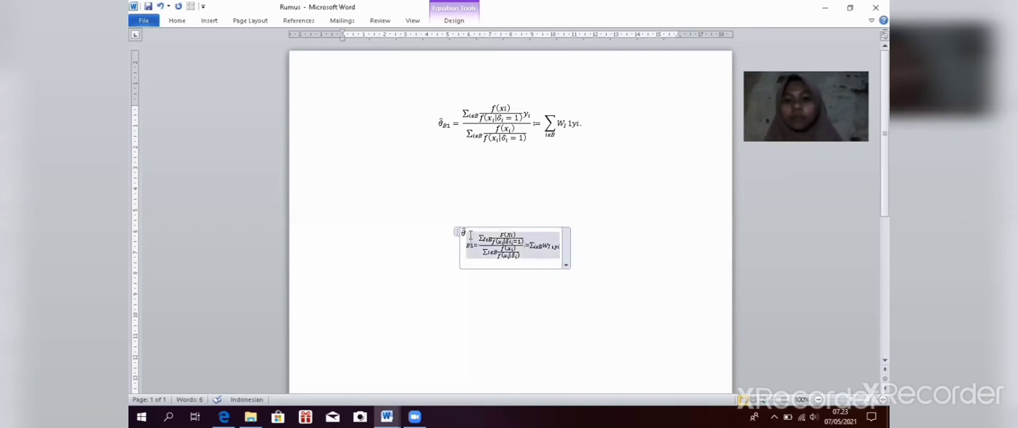
# Step: Undo the last edits made at the end of the recreated equation
pyautogui.click(160, 7)
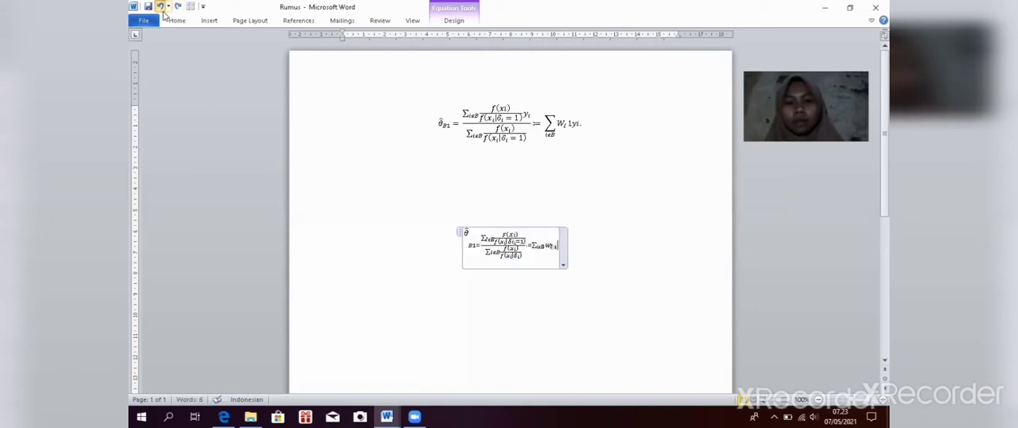
pyautogui.click(161, 8)
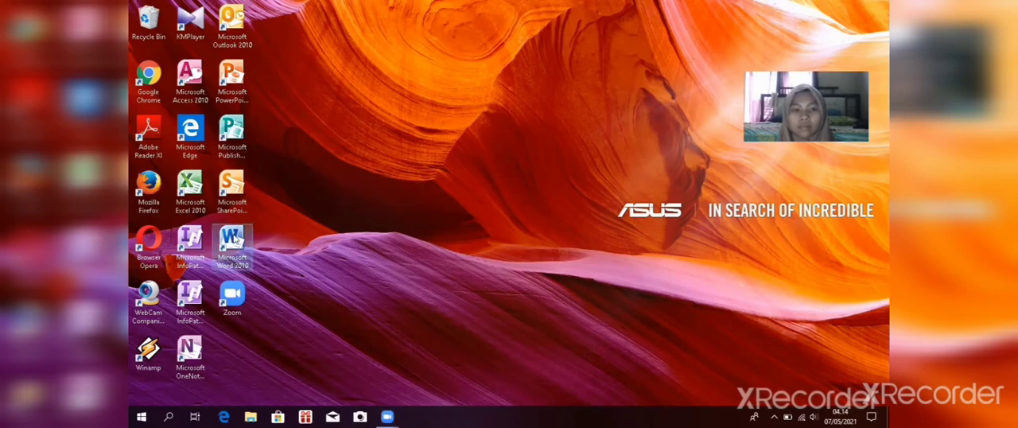
# Step: Open Microsoft Word 2010 with a blank document and maximize its window
pyautogui.doubleClick(232, 240)
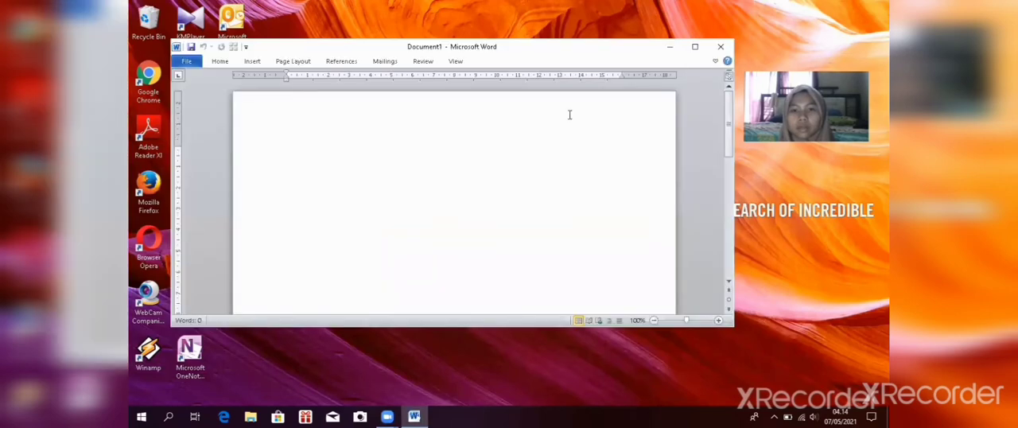
pyautogui.click(694, 47)
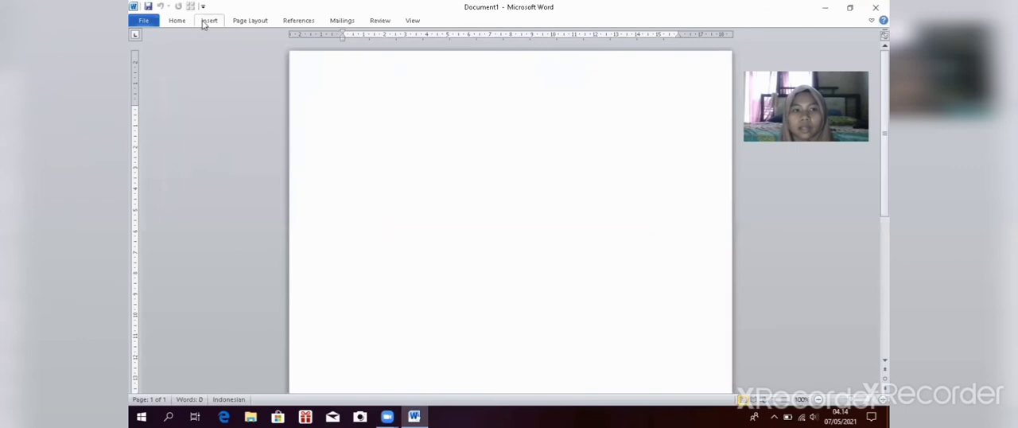
# Step: Apply the last custom margins to the blank document: 4 cm top and left, 3 cm bottom and right
pyautogui.click(177, 21)
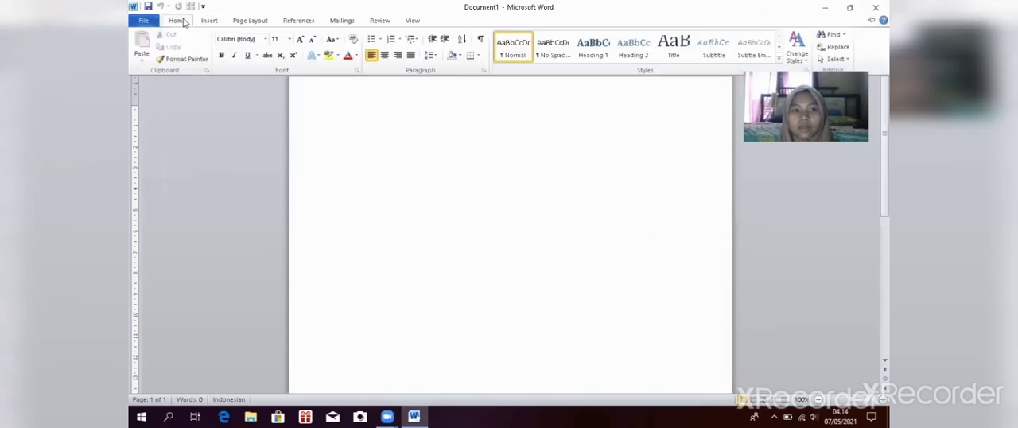
pyautogui.click(241, 23)
pyautogui.click(240, 24)
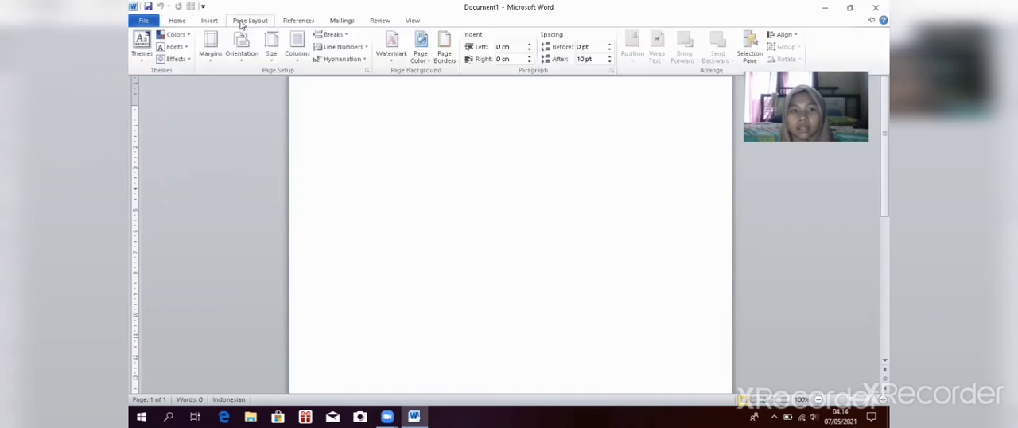
pyautogui.click(213, 44)
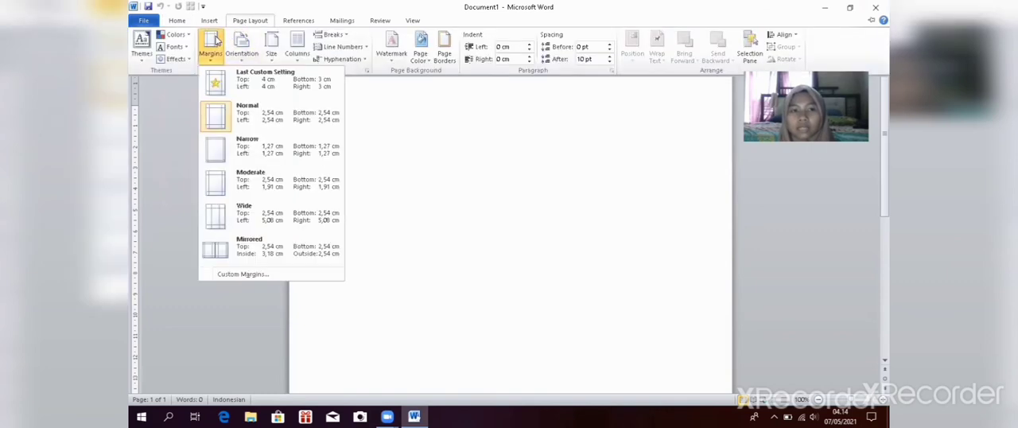
pyautogui.click(238, 83)
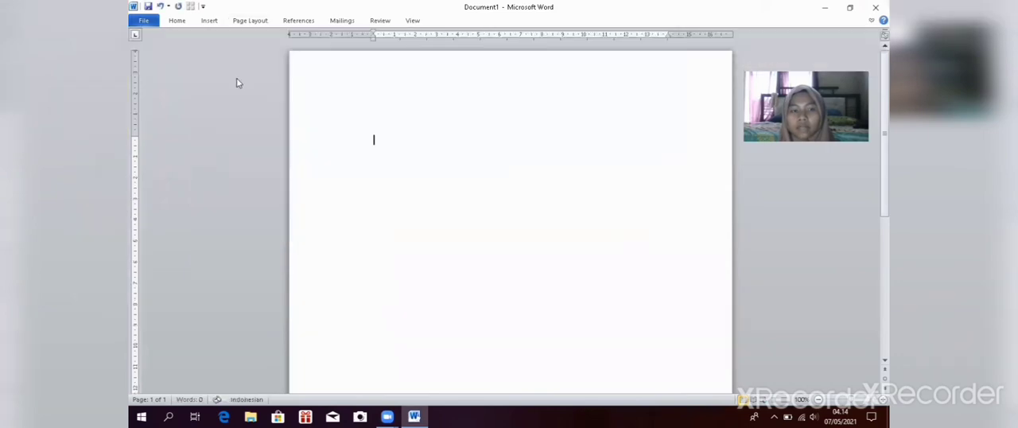
# Step: Set the document's paper size to A4
pyautogui.click(249, 22)
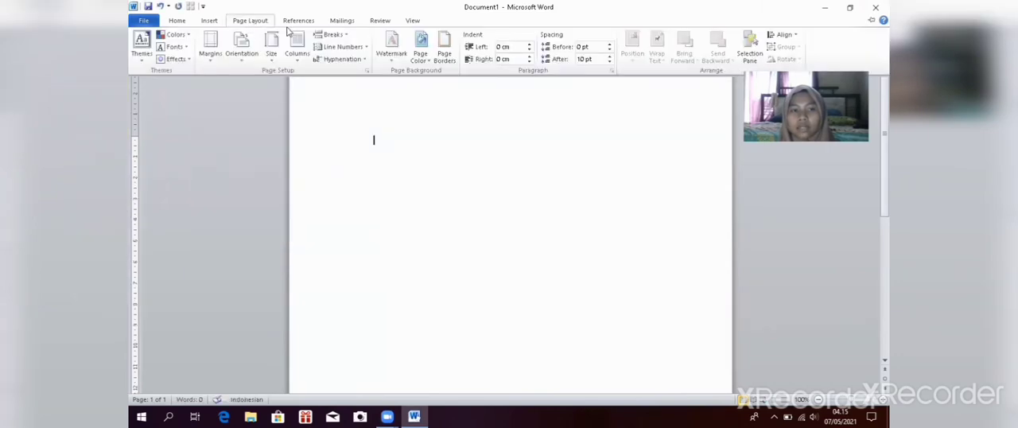
pyautogui.click(272, 46)
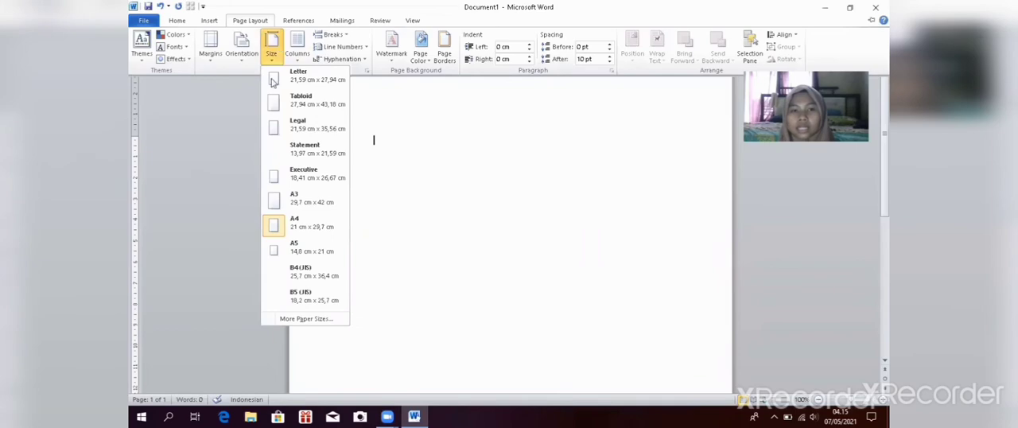
pyautogui.click(293, 226)
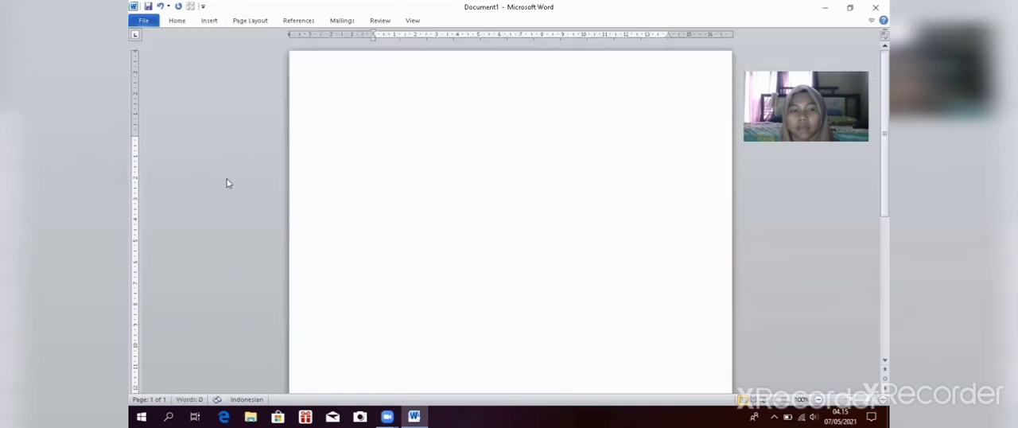
# Step: Set the font for the document text to Times New Roman at size 14
pyautogui.click(170, 22)
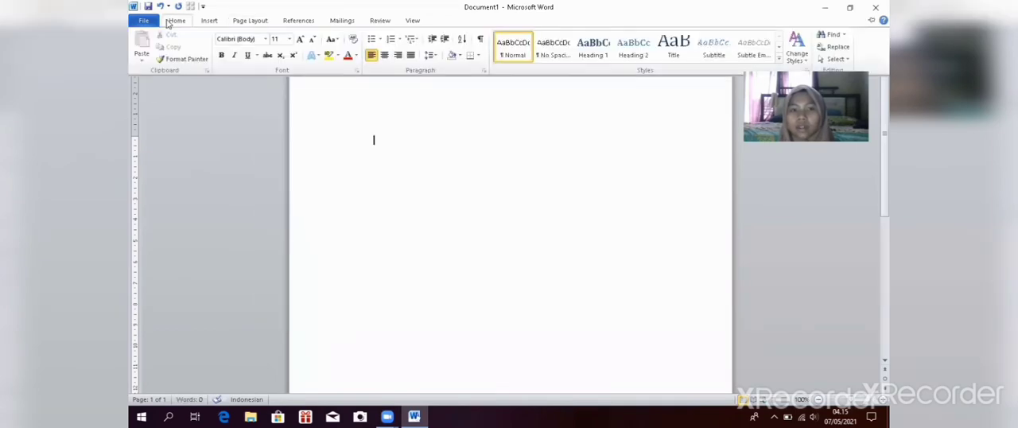
pyautogui.click(265, 41)
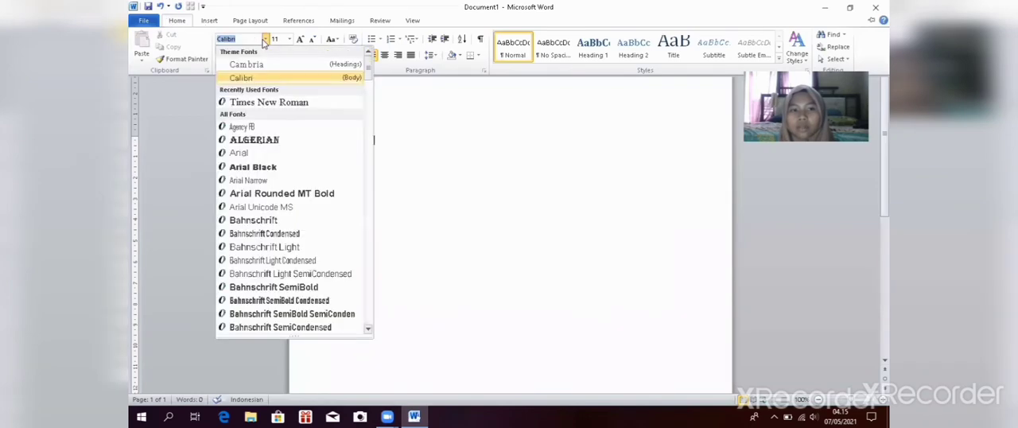
pyautogui.click(266, 101)
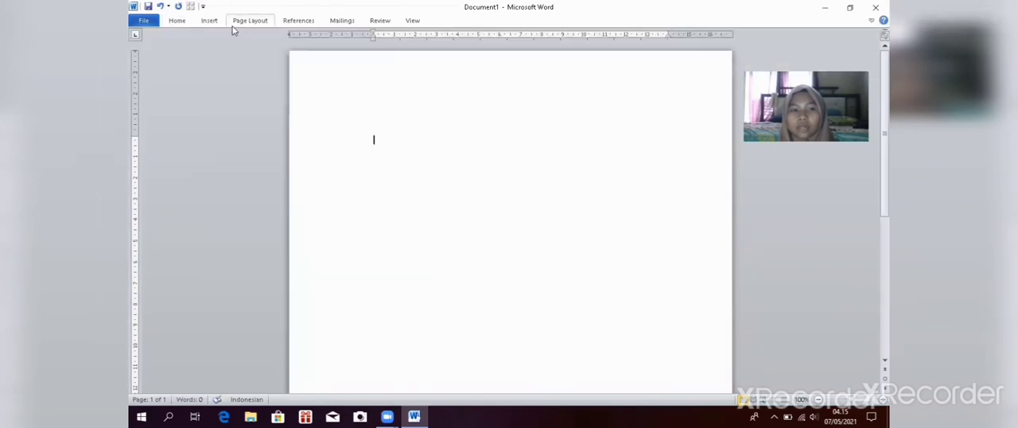
pyautogui.click(182, 22)
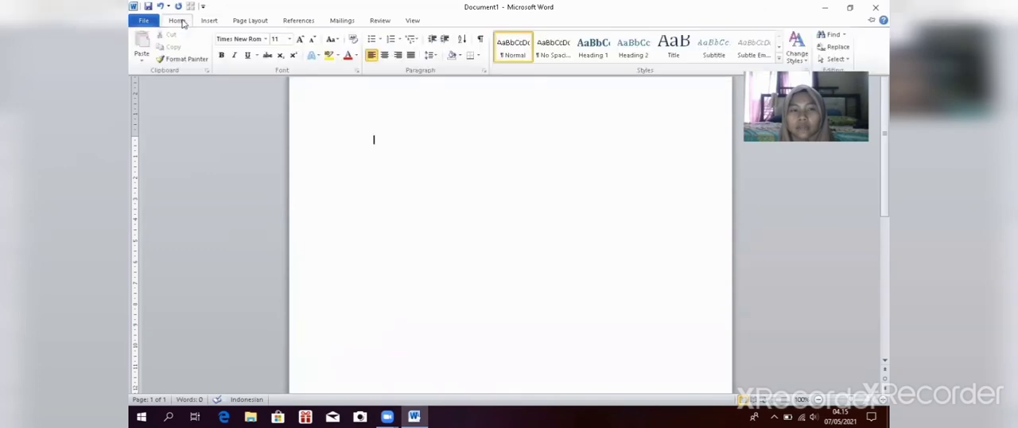
pyautogui.click(289, 40)
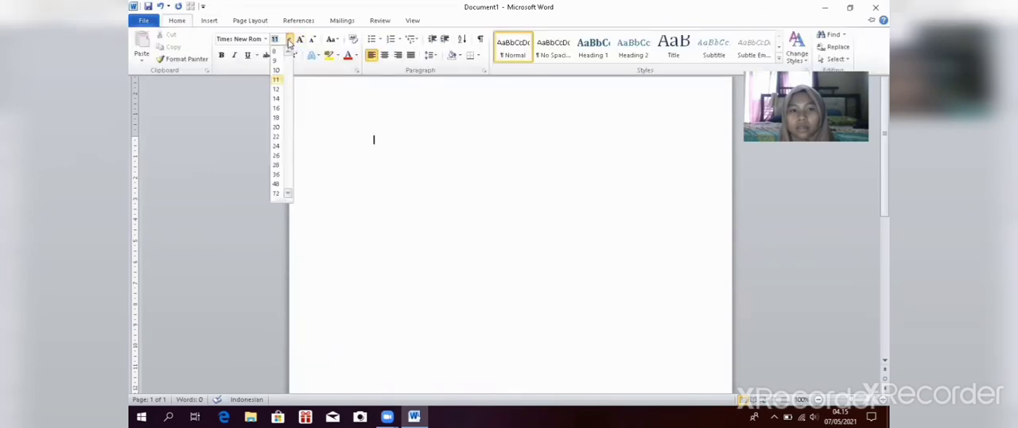
pyautogui.click(278, 98)
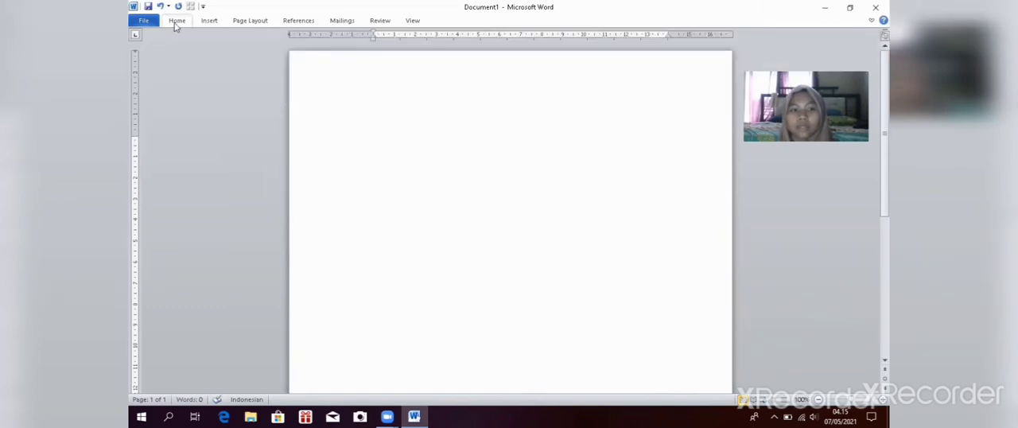
# Step: Enter "Tabel 1." as the first title line and start a new line below it
pyautogui.click(176, 24)
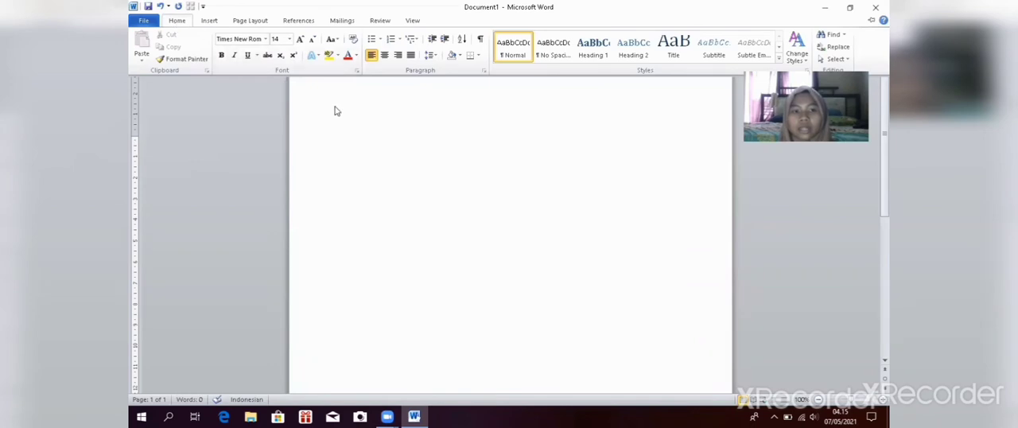
pyautogui.click(390, 159)
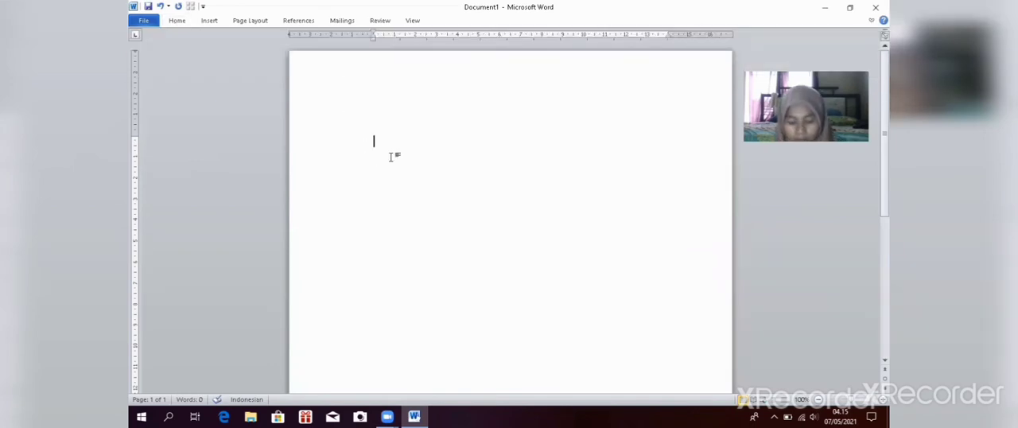
pyautogui.write('T')
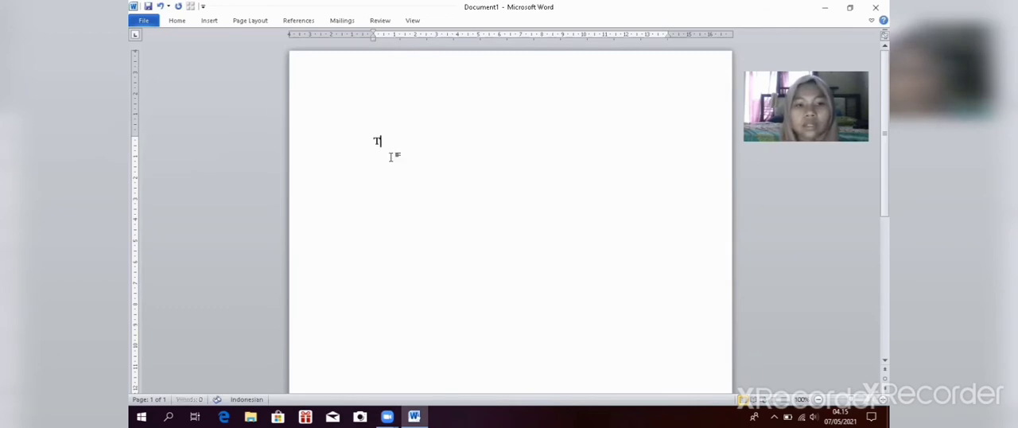
pyautogui.write('abel ')
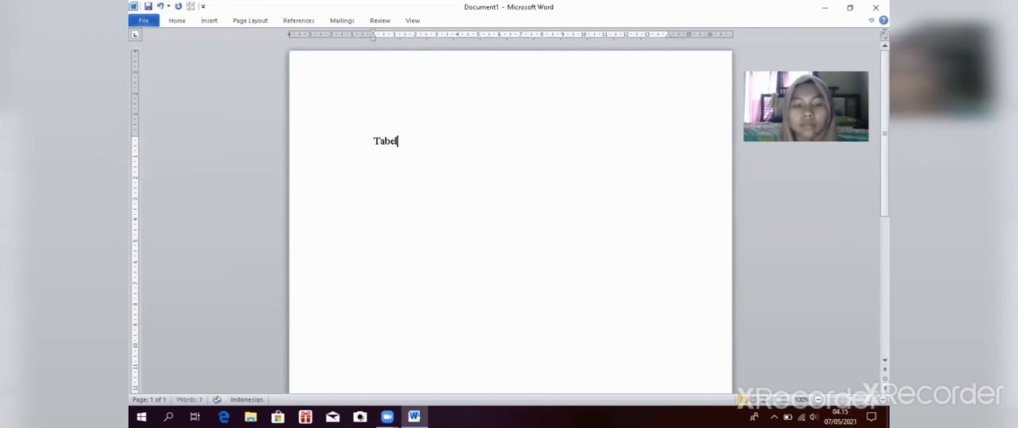
pyautogui.write('1.')
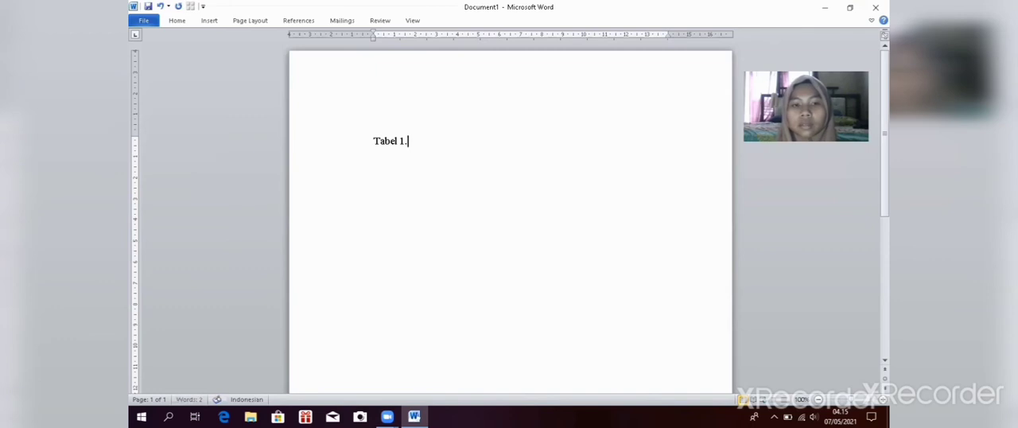
pyautogui.press('Return')
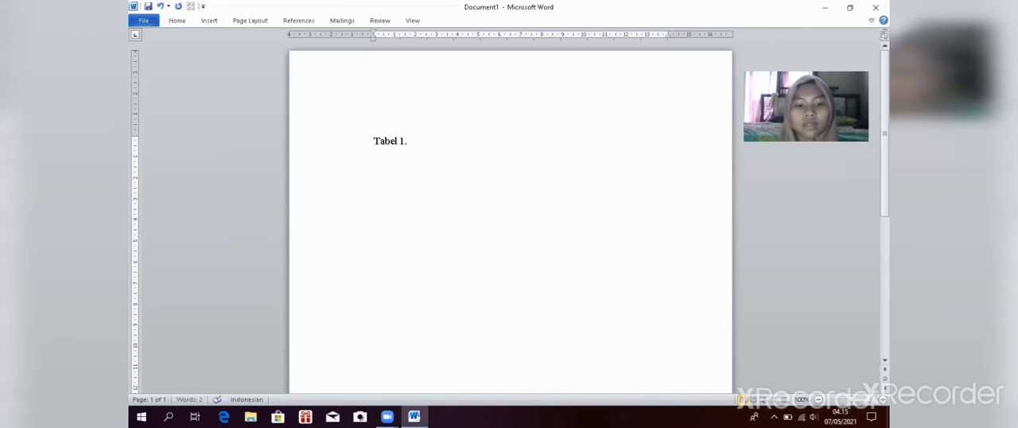
# Step: Enter "Data Realisasi Penerimaan Pajak" as the second title line
pyautogui.write('Data Realisasi')
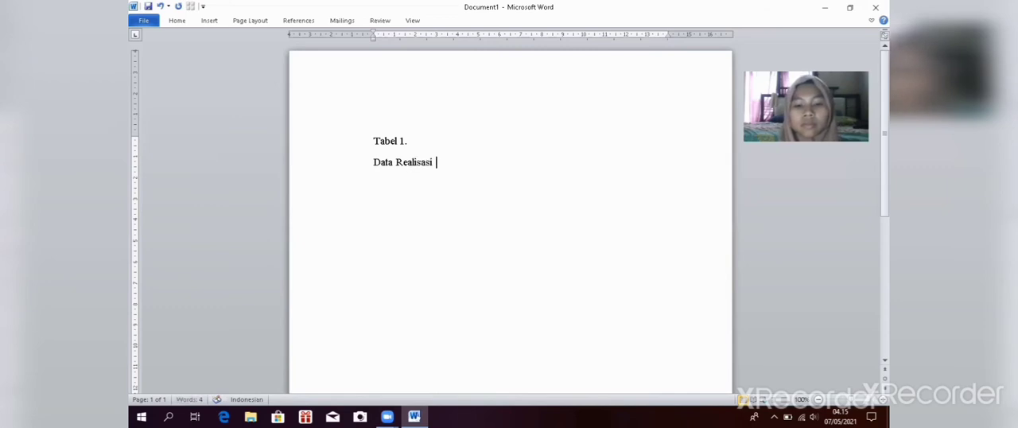
pyautogui.write(' P')
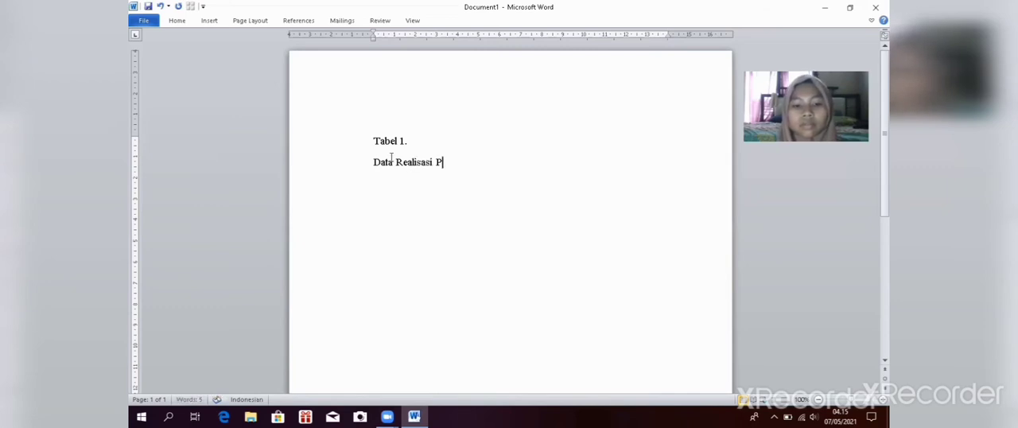
pyautogui.write('eneri')
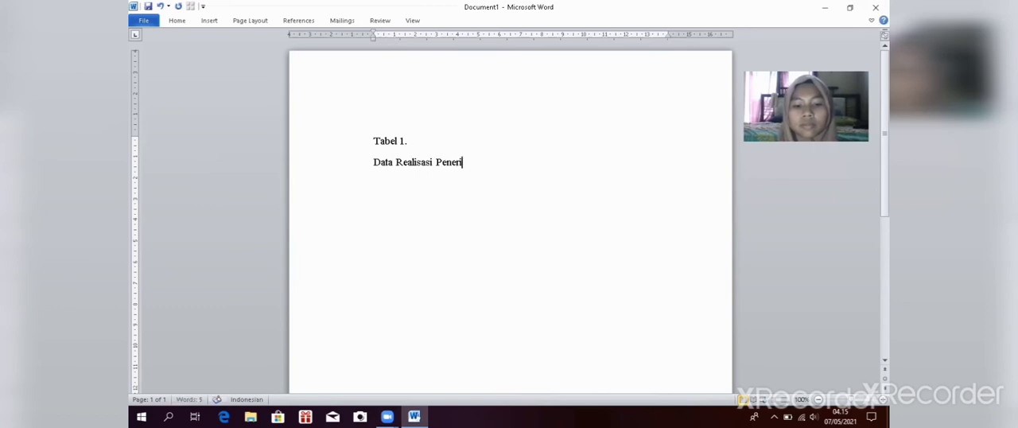
pyautogui.write('maan Pajak')
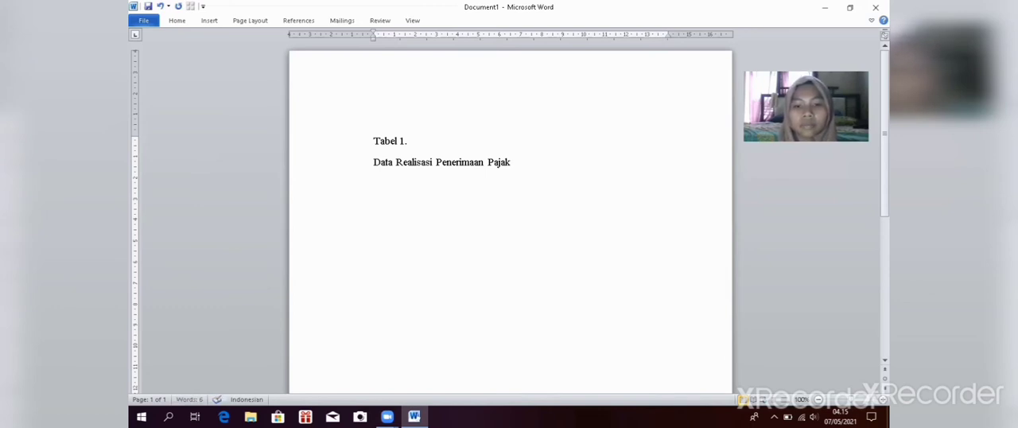
# Step: Add "Tahun 2016-2020" as the third title line below "Data Realisasi Penerimaan Pajak"
pyautogui.press('Return')
pyautogui.write('T')
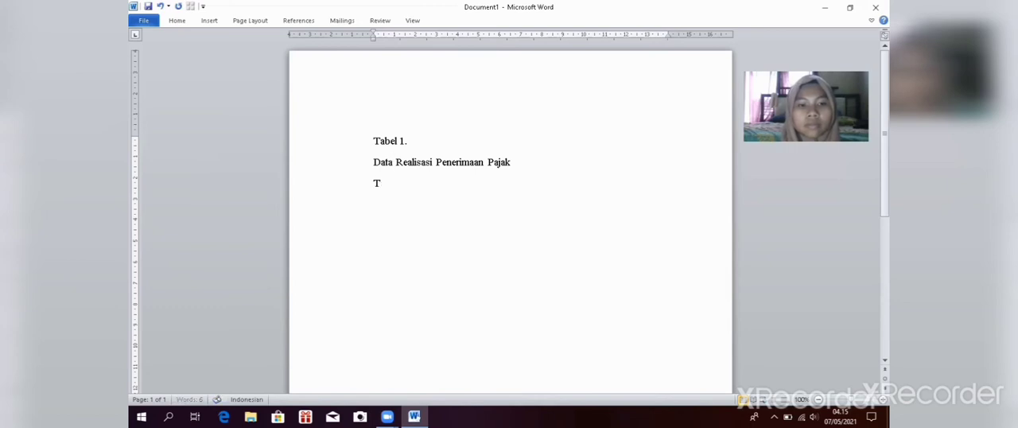
pyautogui.write('ahun')
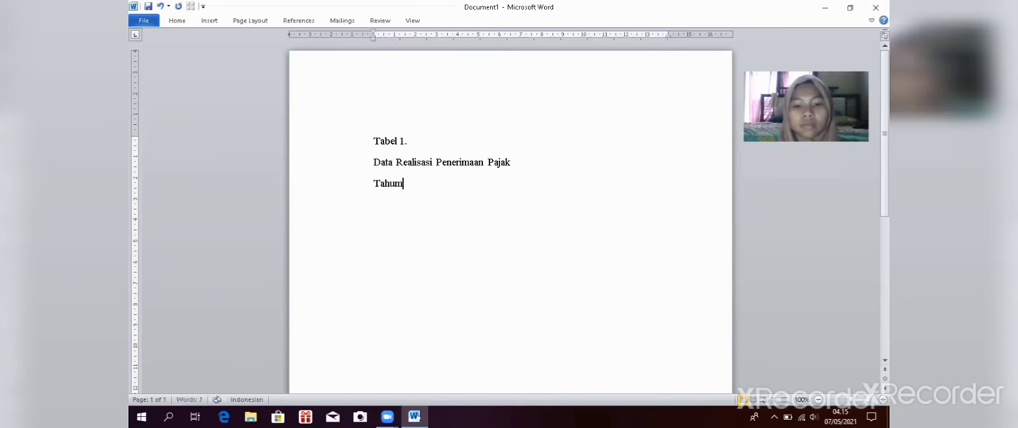
pyautogui.write(' 2016-')
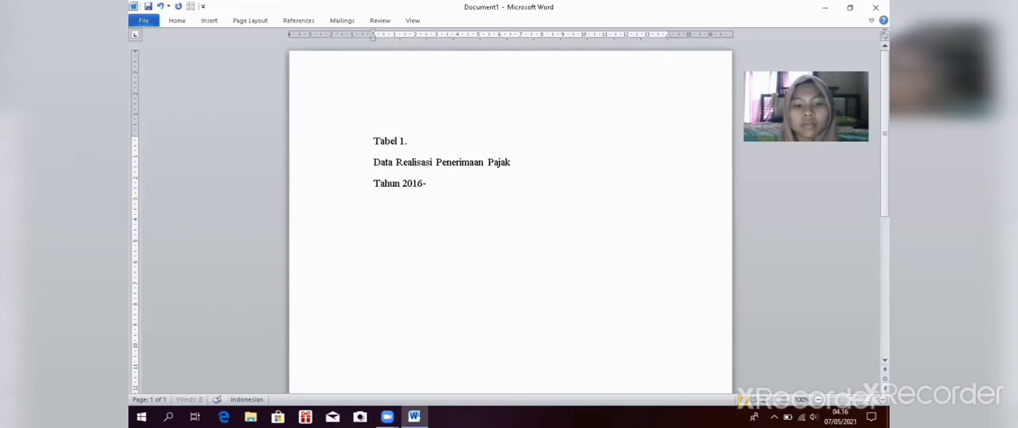
pyautogui.write('2020')
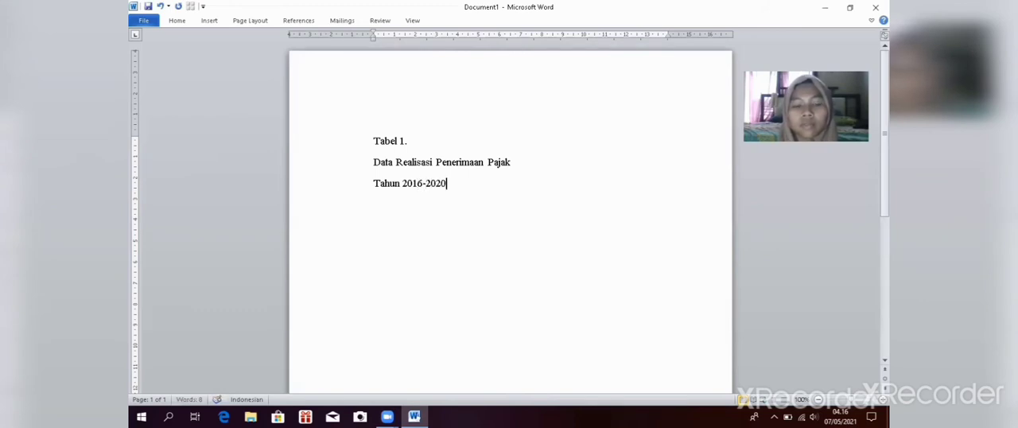
# Step: Center all three title lines horizontally on the page
pyautogui.click(373, 140)
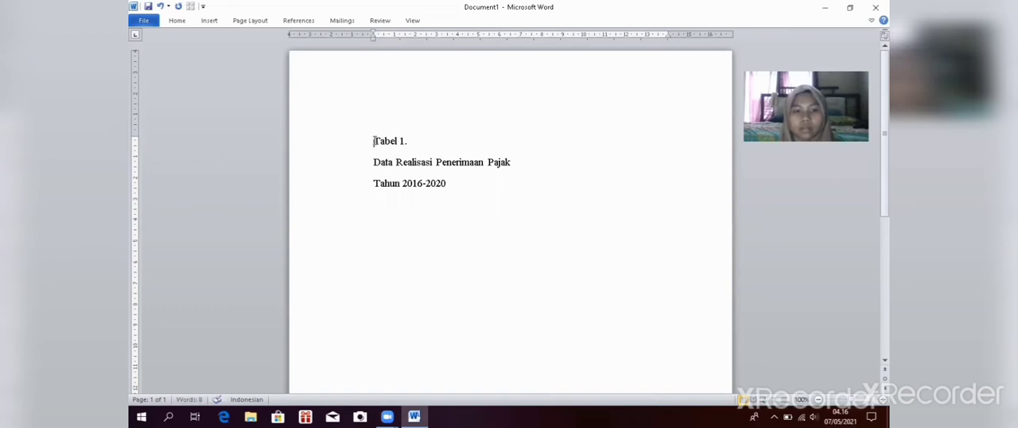
pyautogui.moveTo(373, 140); pyautogui.dragTo(448, 187)
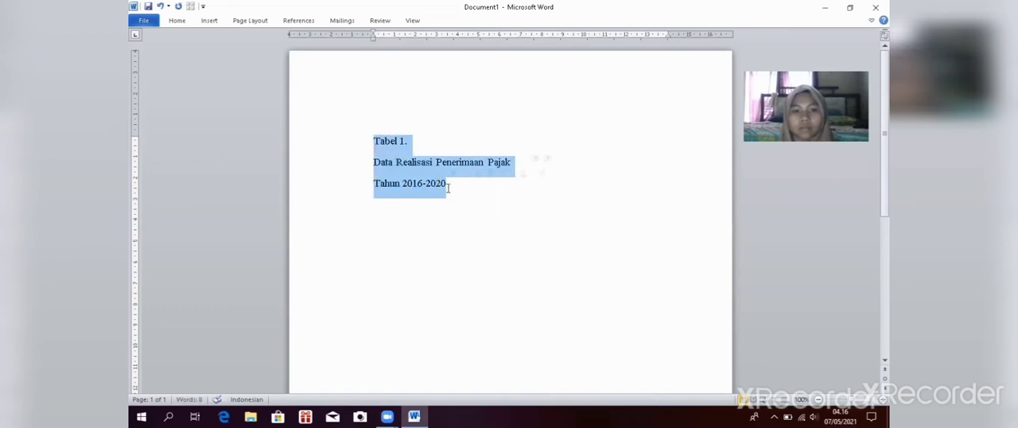
pyautogui.click(177, 20)
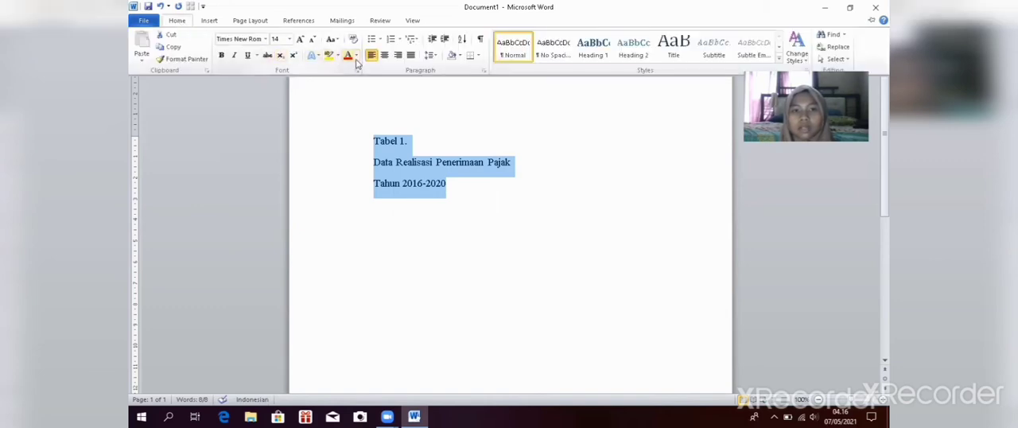
pyautogui.click(384, 56)
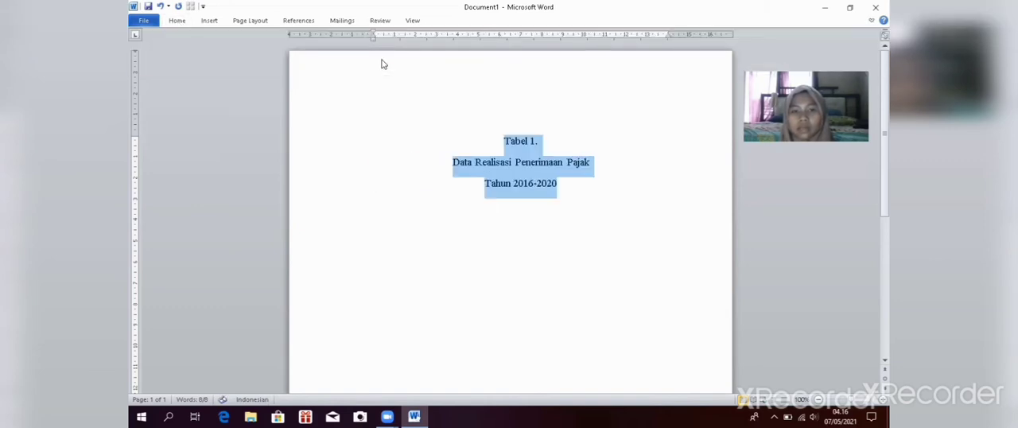
# Step: Insert a table with 4 columns and 6 rows on a new line below the title
pyautogui.click(590, 185)
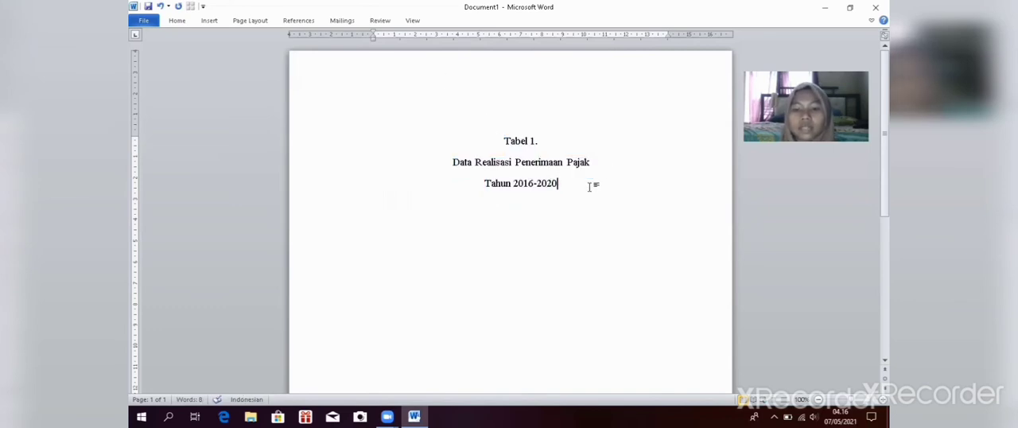
pyautogui.press('Return')
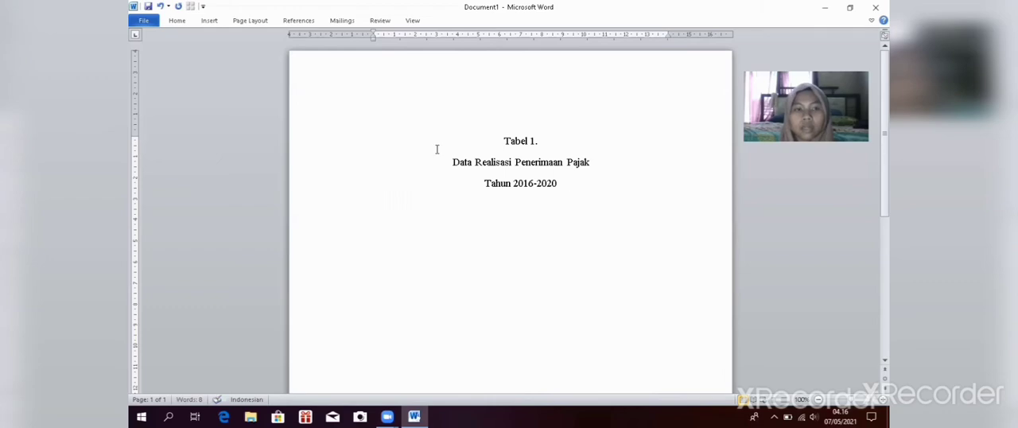
pyautogui.click(209, 21)
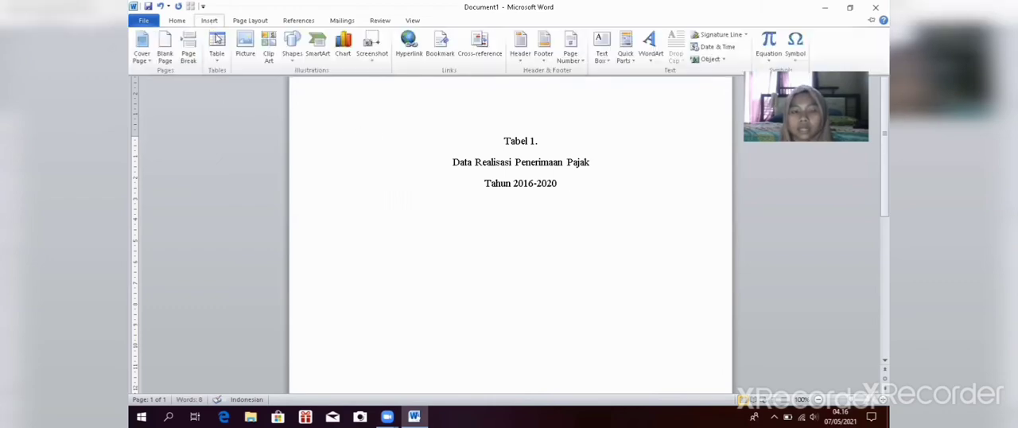
pyautogui.click(217, 39)
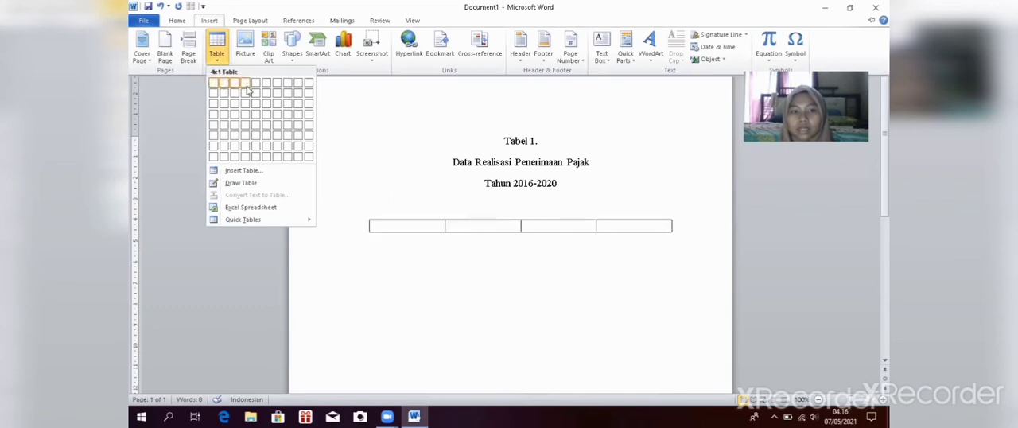
pyautogui.click(247, 138)
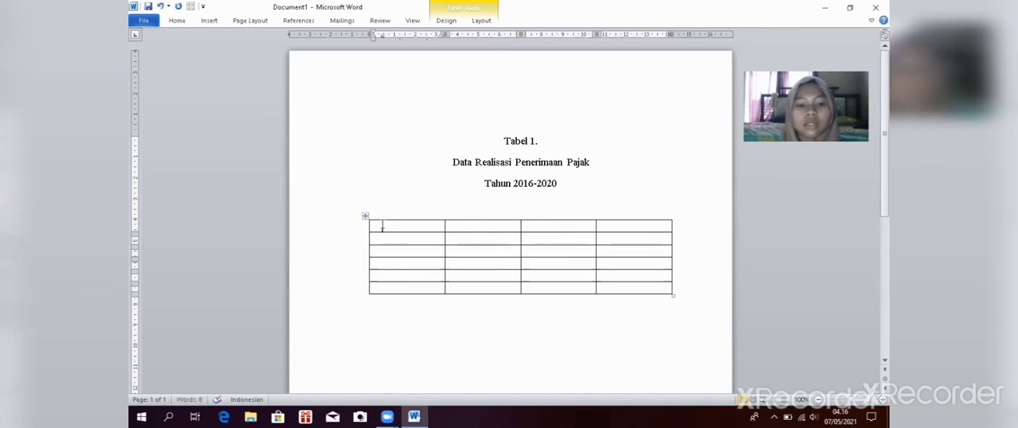
# Step: Enter "Tahun" as the first column's header and 2016 in the cell below it
pyautogui.write('Tahun')
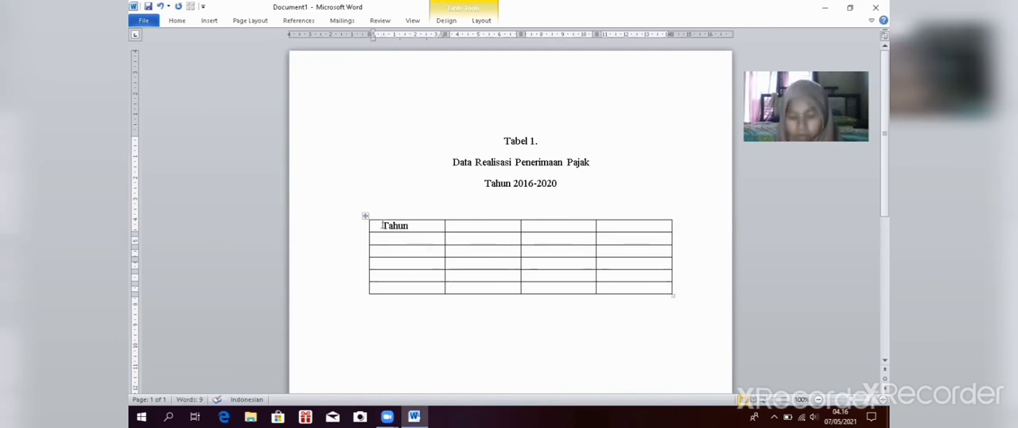
pyautogui.press('Down')
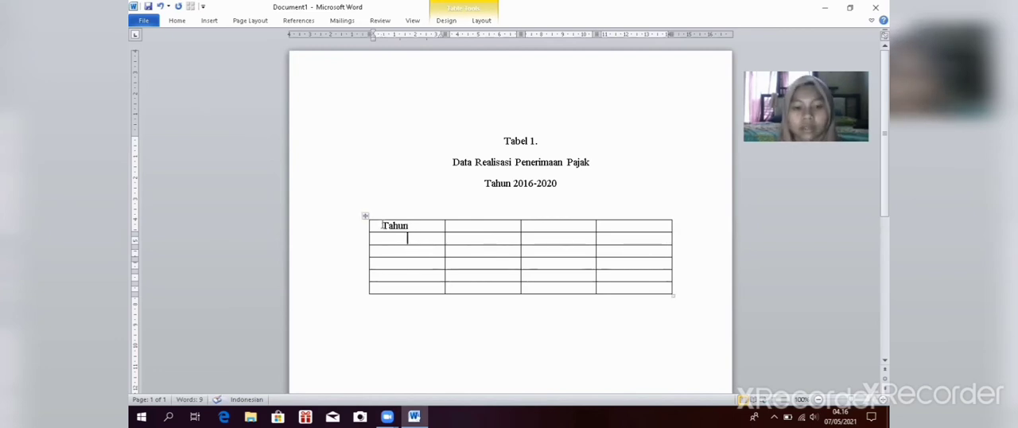
pyautogui.write('2-1')
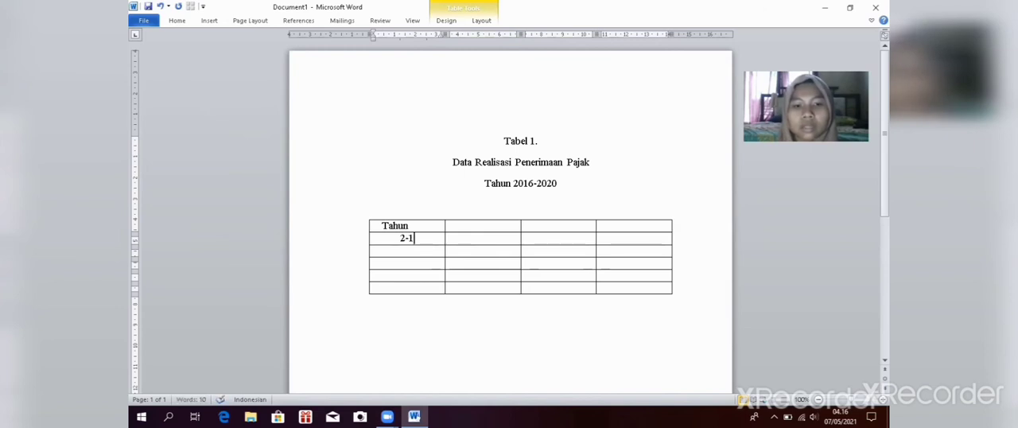
pyautogui.press('BackSpace')
pyautogui.press('BackSpace')
pyautogui.write('0')
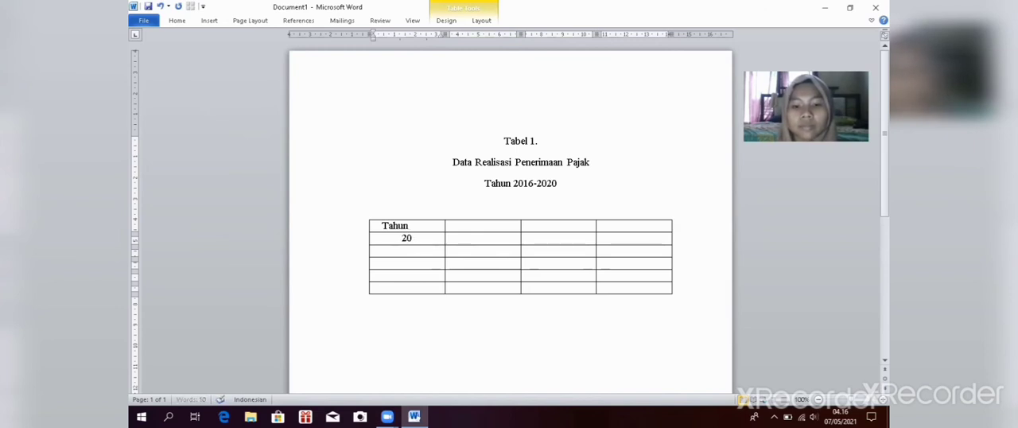
pyautogui.write('16')
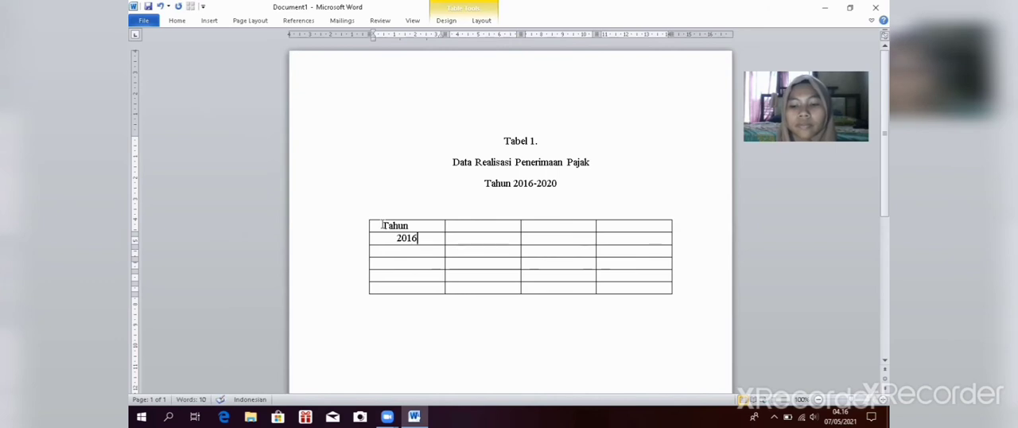
# Step: Fill the remaining cells of the Tahun column with 2107, 2018, 2019 and 2020
pyautogui.press('Down')
pyautogui.write('21')
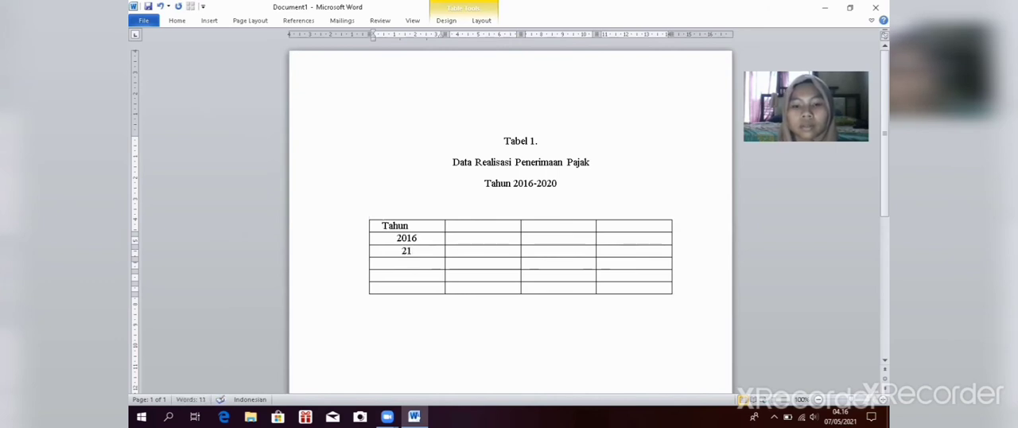
pyautogui.write('07')
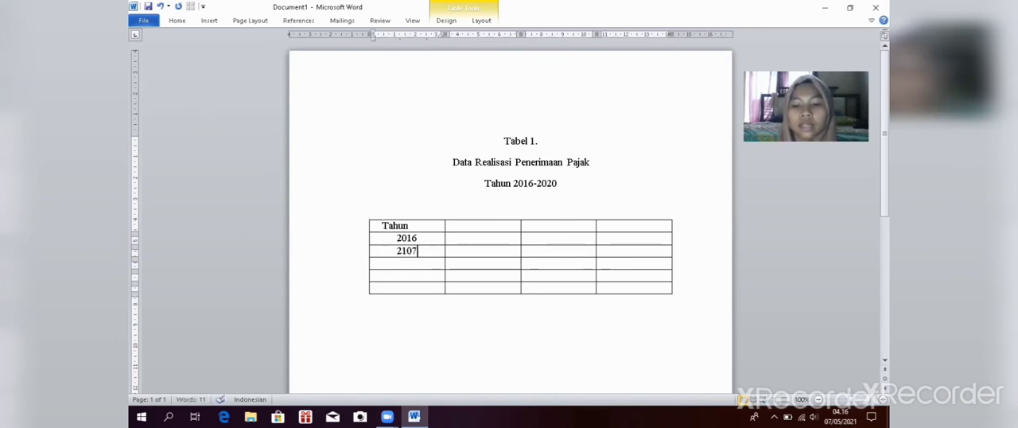
pyautogui.press('Down')
pyautogui.write('201')
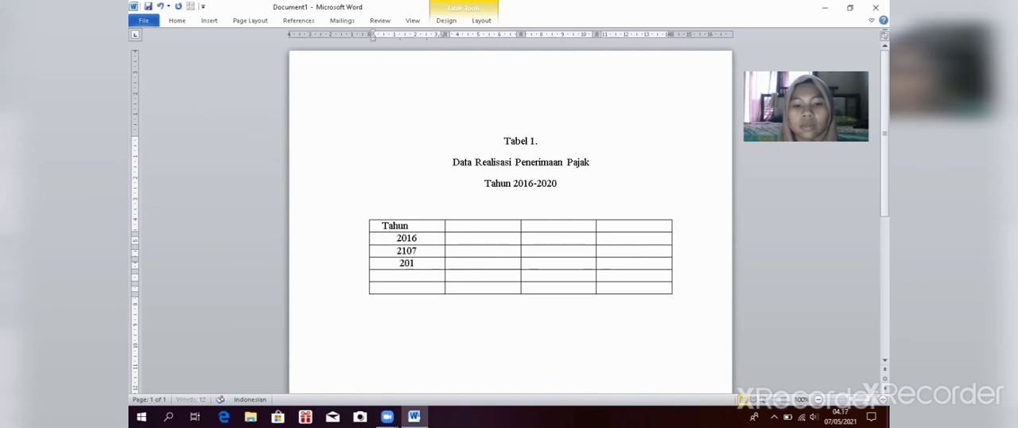
pyautogui.write('8')
pyautogui.write('2019')
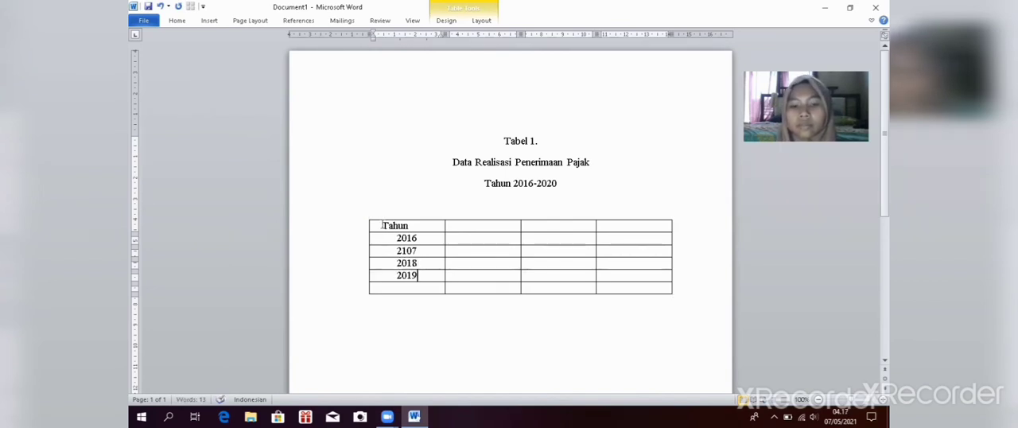
pyautogui.press('Down')
pyautogui.write('1')
pyautogui.press('BackSpace')
pyautogui.write('2020')
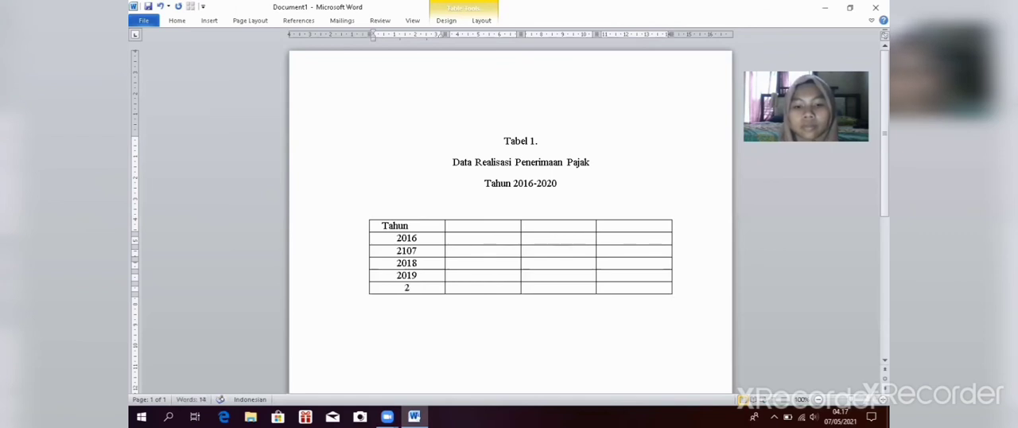
# Step: Enter "Target" as the header of the table's second column
pyautogui.click(455, 226)
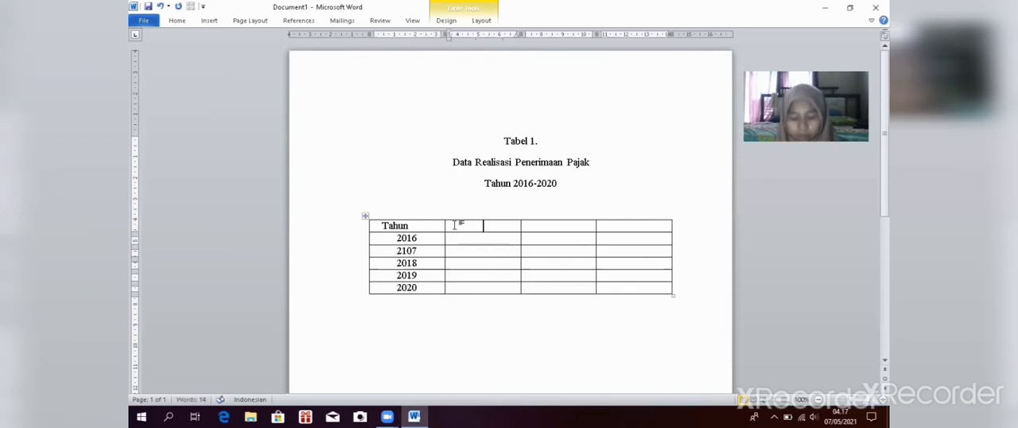
pyautogui.write('T')
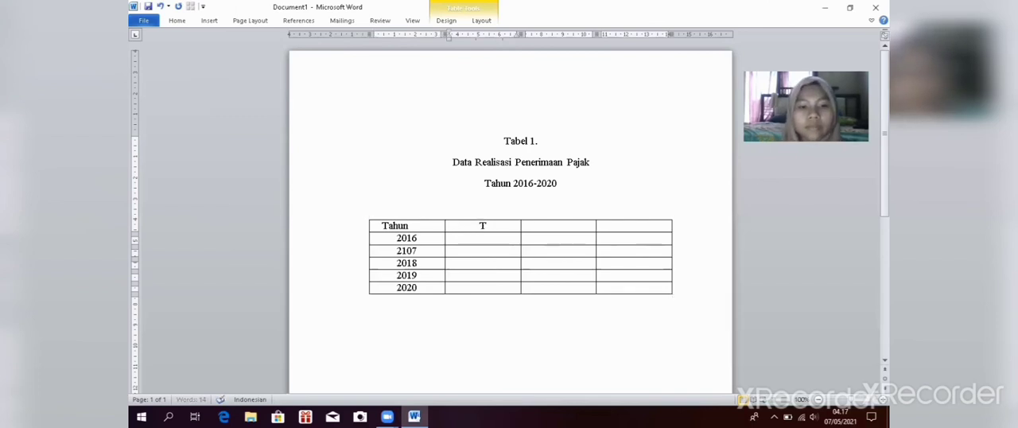
pyautogui.write('ar')
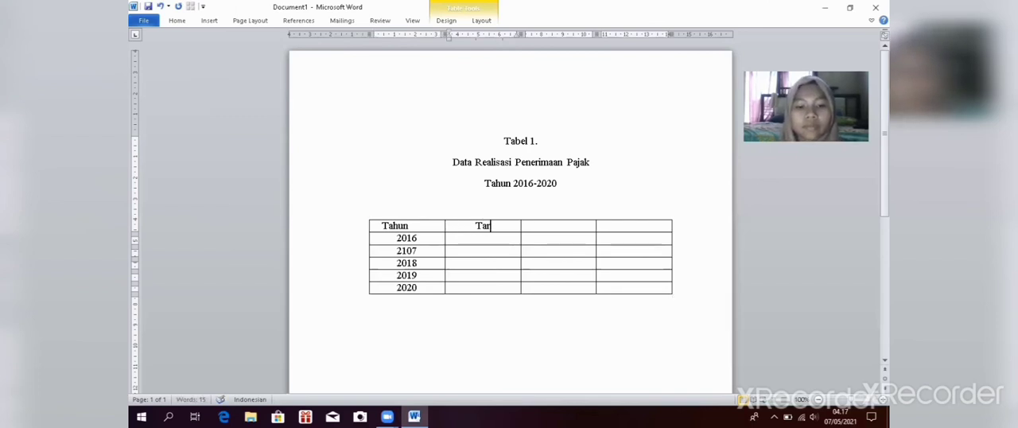
pyautogui.write('get')
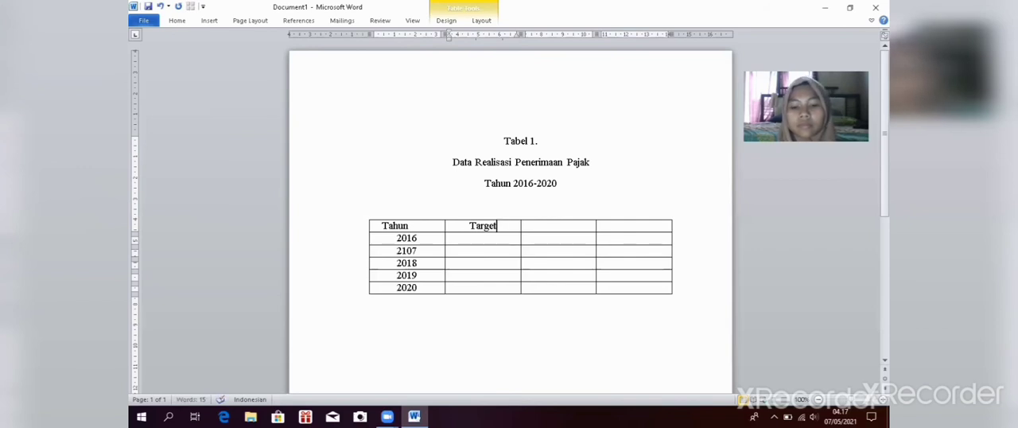
# Step: Add "(Miliar Rupiah)" on a second line within the Target header cell
pyautogui.press('Return')
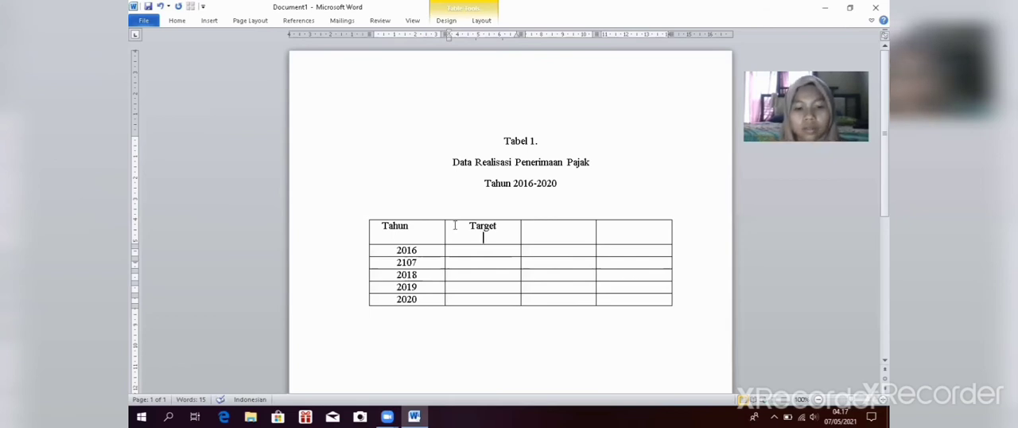
pyautogui.write('M')
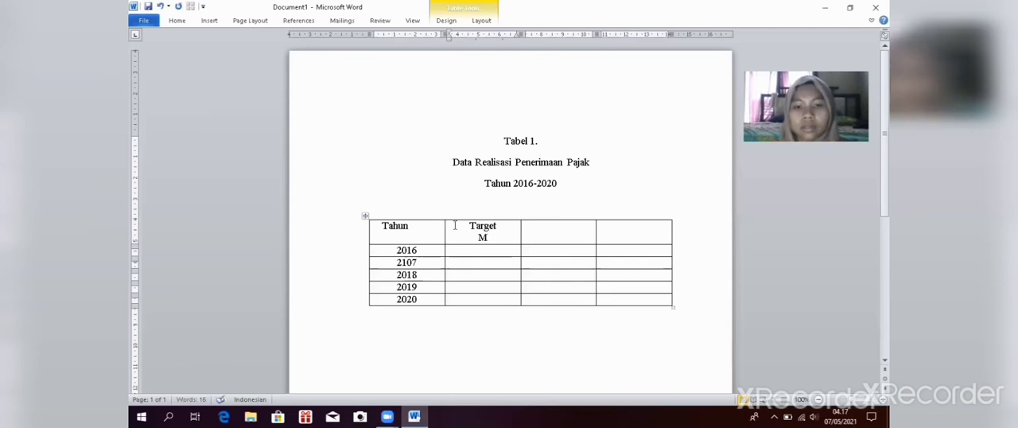
pyautogui.press('BackSpace')
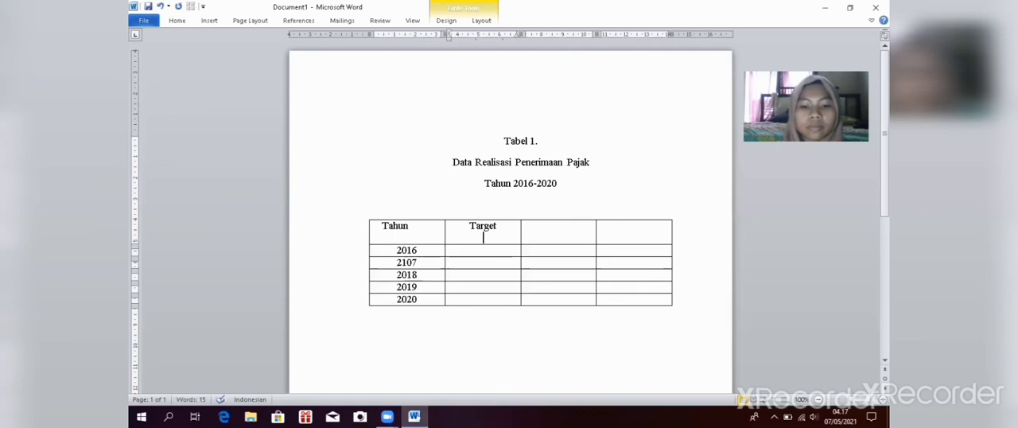
pyautogui.write('(')
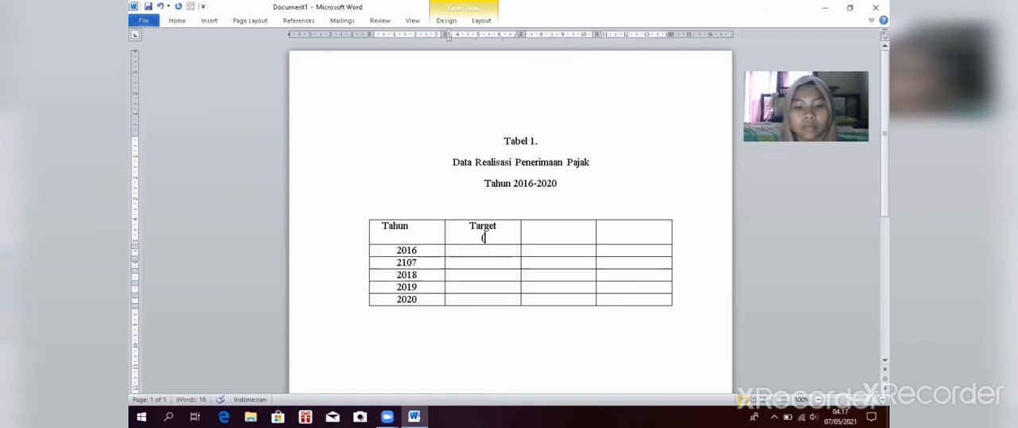
pyautogui.write('m')
pyautogui.press('BackSpace')
pyautogui.write('M')
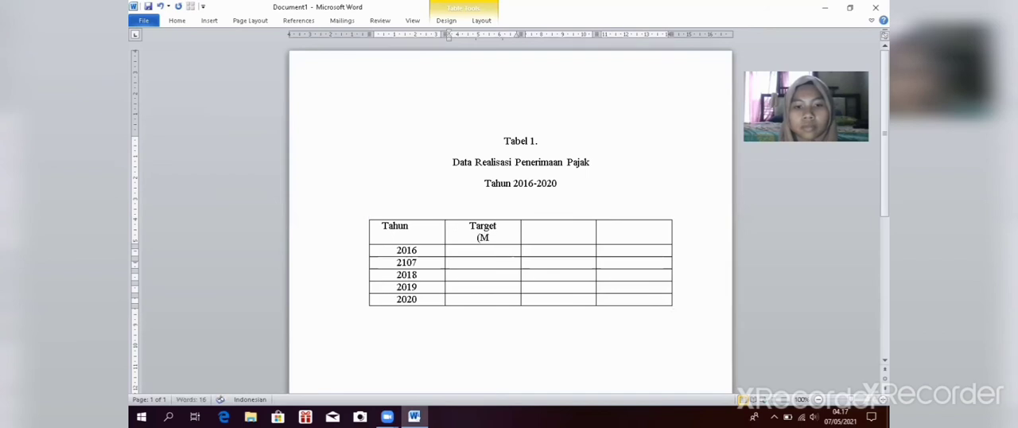
pyautogui.write('iliar')
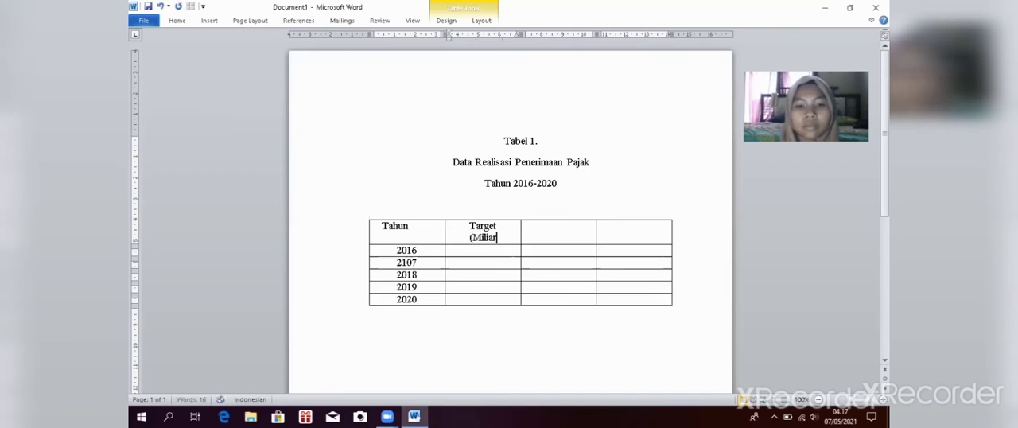
pyautogui.write(' R')
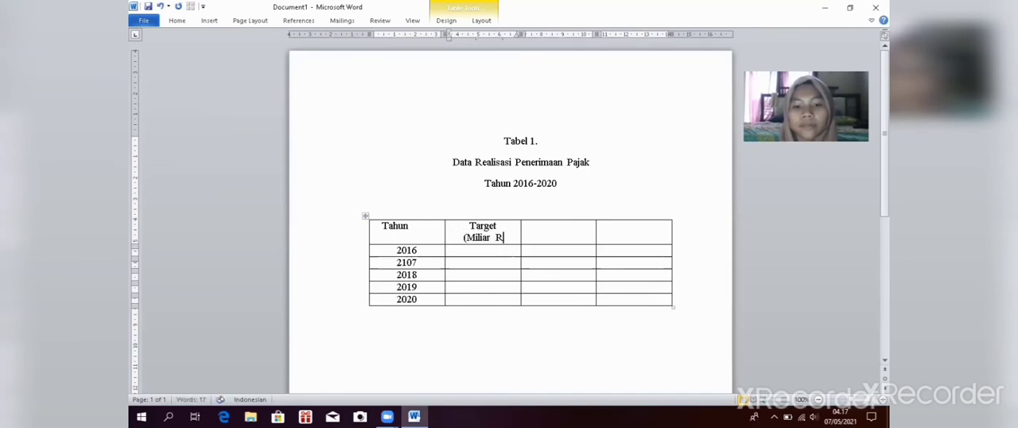
pyautogui.write('upiah')
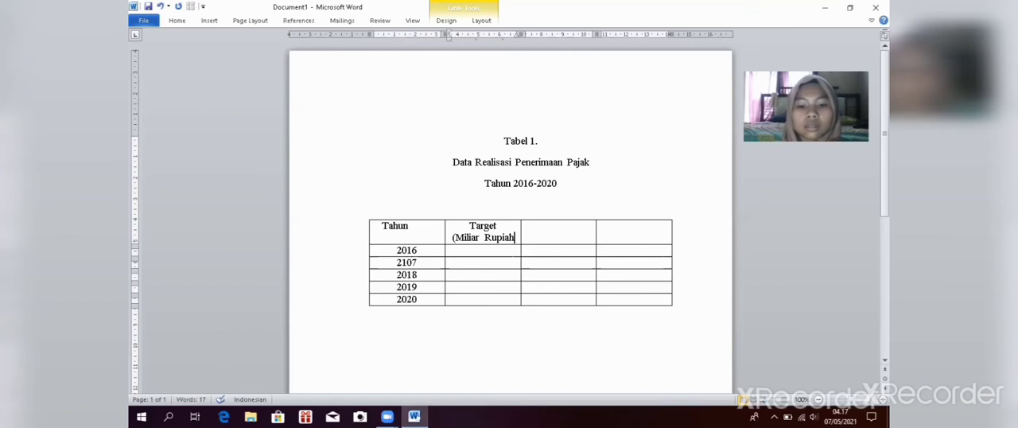
pyautogui.write(')')
# Step: Enter 1.355,20 as the target value for 2016
pyautogui.press('Down')
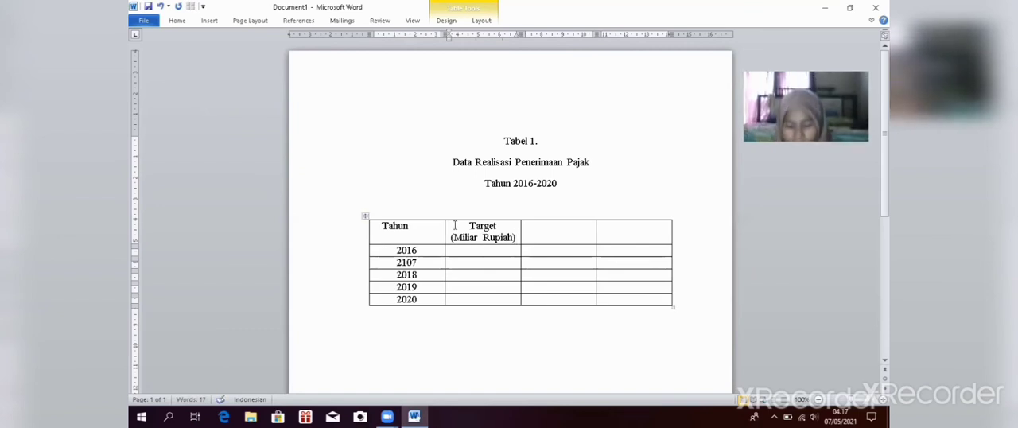
pyautogui.write('1.')
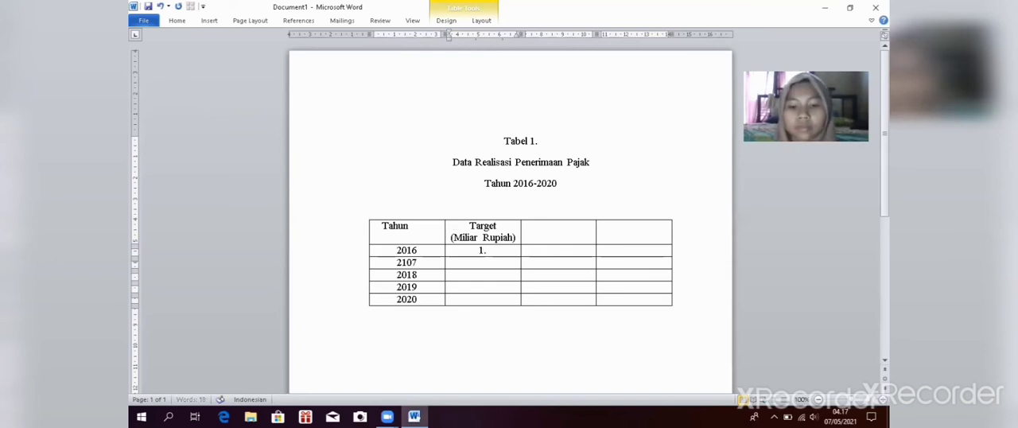
pyautogui.write('355')
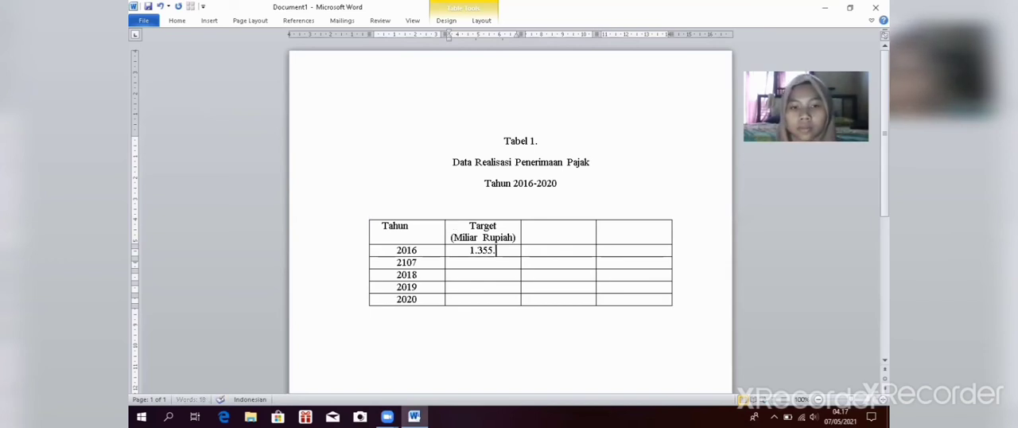
pyautogui.write(',')
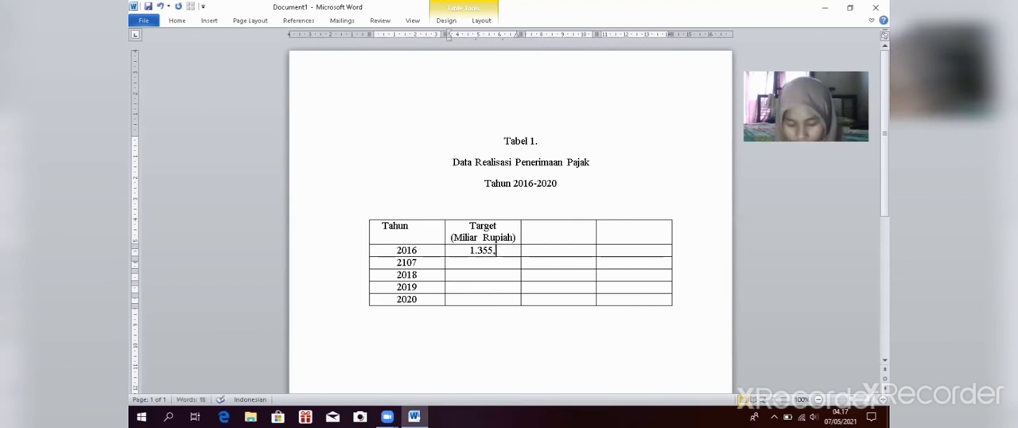
pyautogui.write('20')
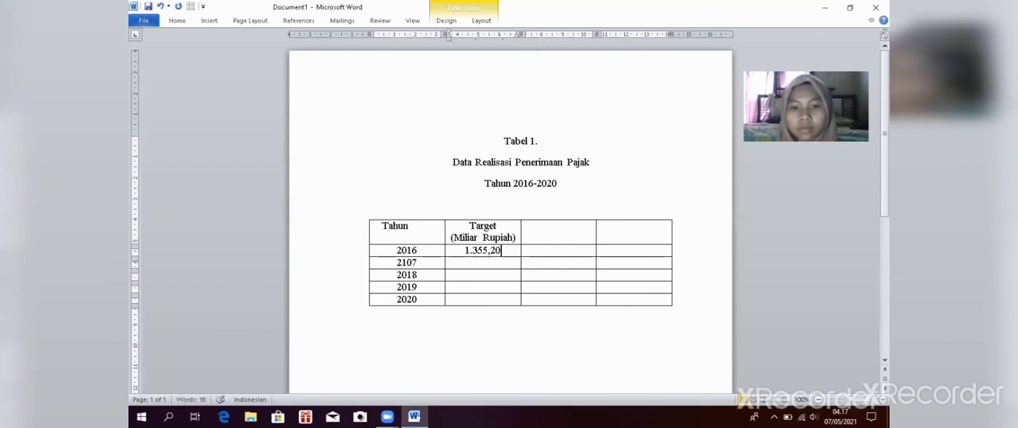
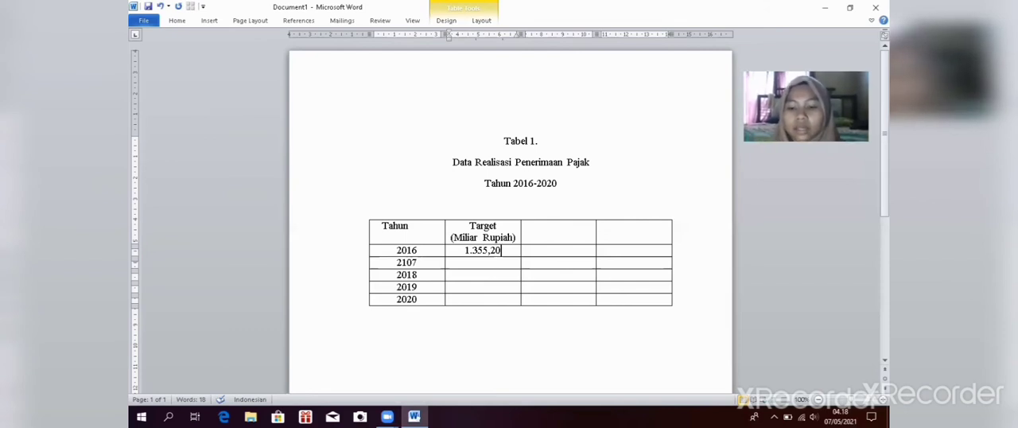
# Step: Enter the Target values 1.283,57 in the row labelled 2107 and 1.424,00 in the 2018 row
pyautogui.press('Down')
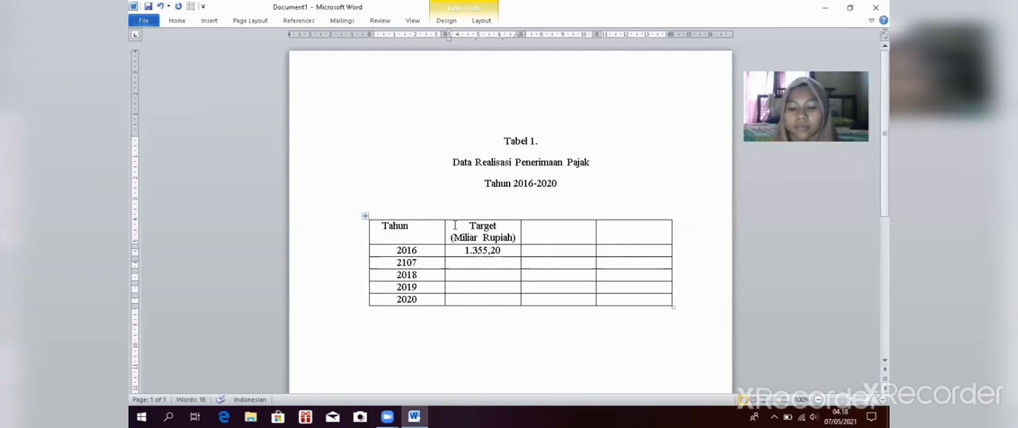
pyautogui.write('1.')
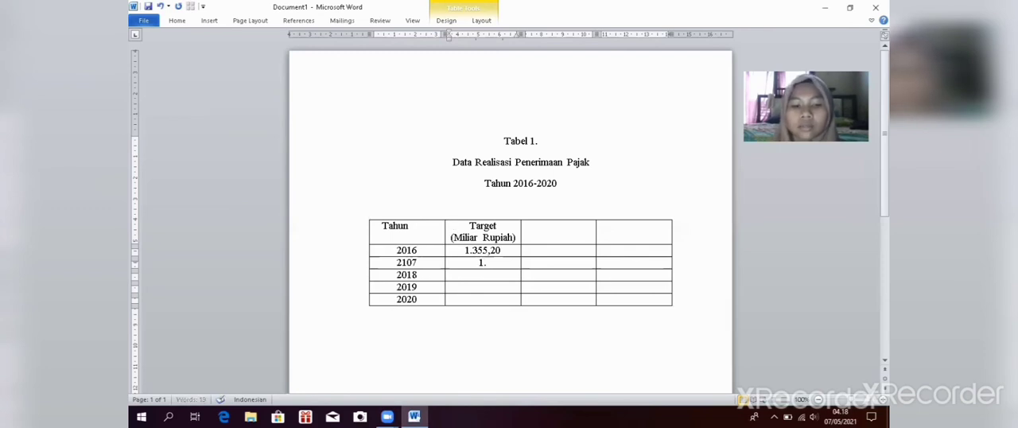
pyautogui.write('283,')
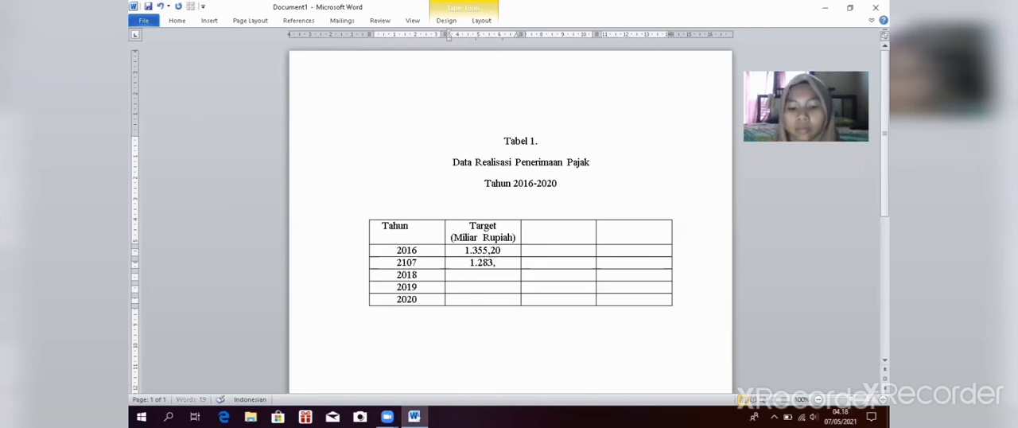
pyautogui.write('57')
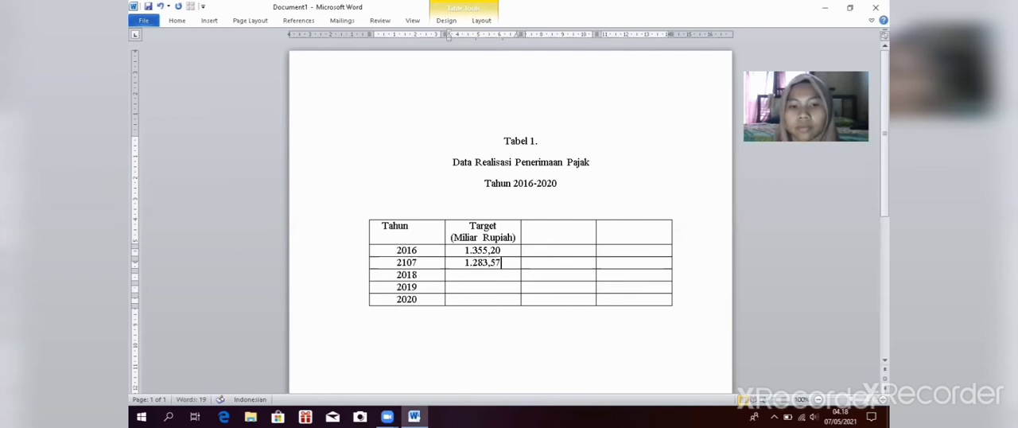
pyautogui.press('Down')
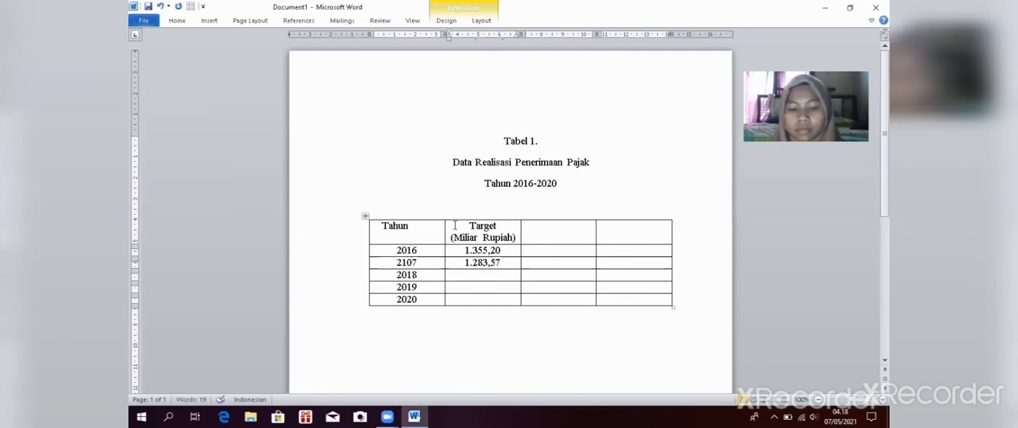
pyautogui.write('1.')
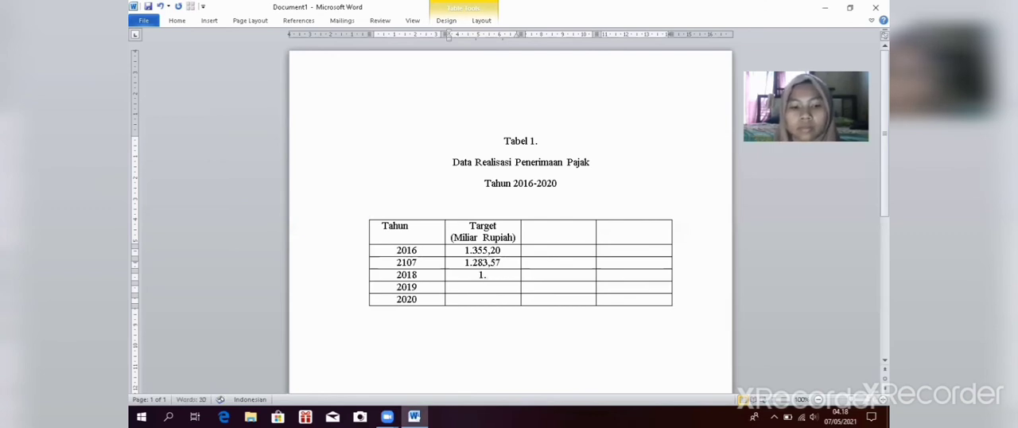
pyautogui.write('424')
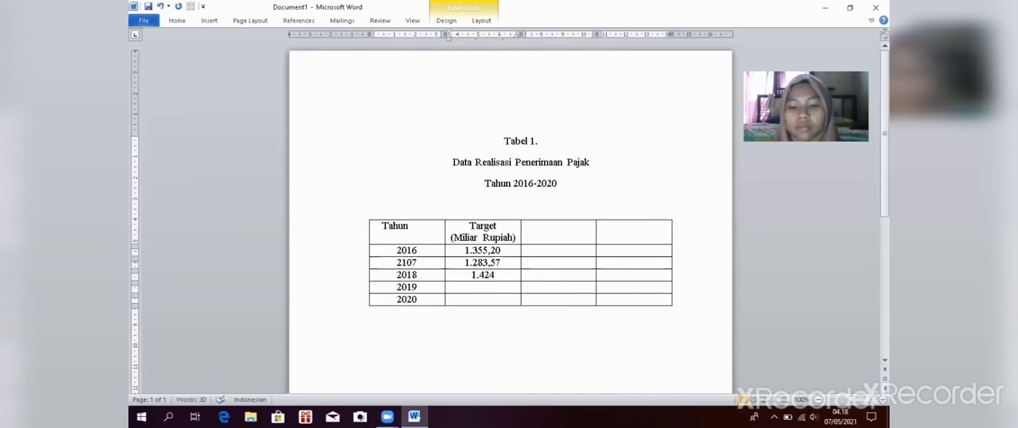
pyautogui.write(',')
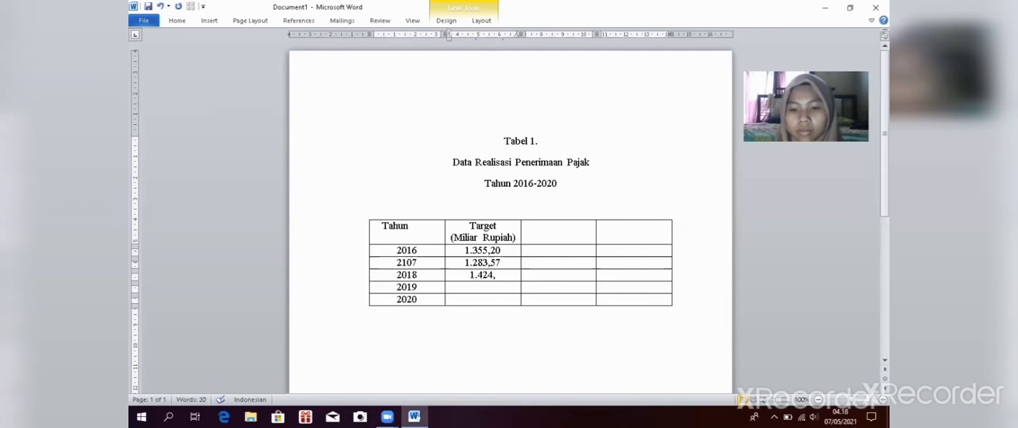
pyautogui.write('00')
# Step: Complete the Target column with 1.577,56 for 2019 and 1.198,82 for 2020
pyautogui.press('Down')
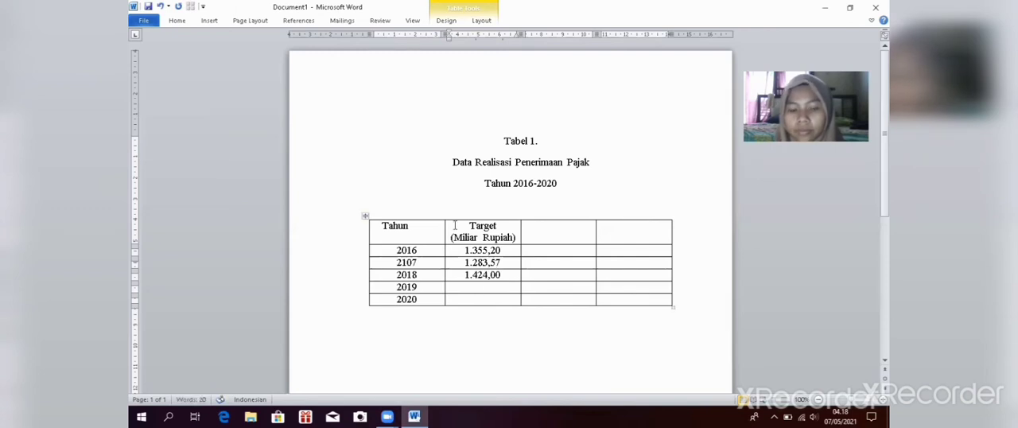
pyautogui.write('1,')
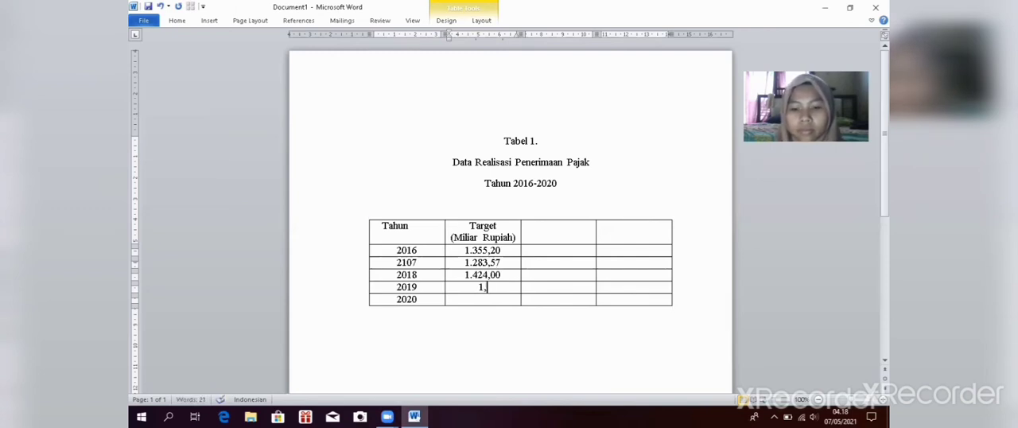
pyautogui.press('BackSpace')
pyautogui.write('.57')
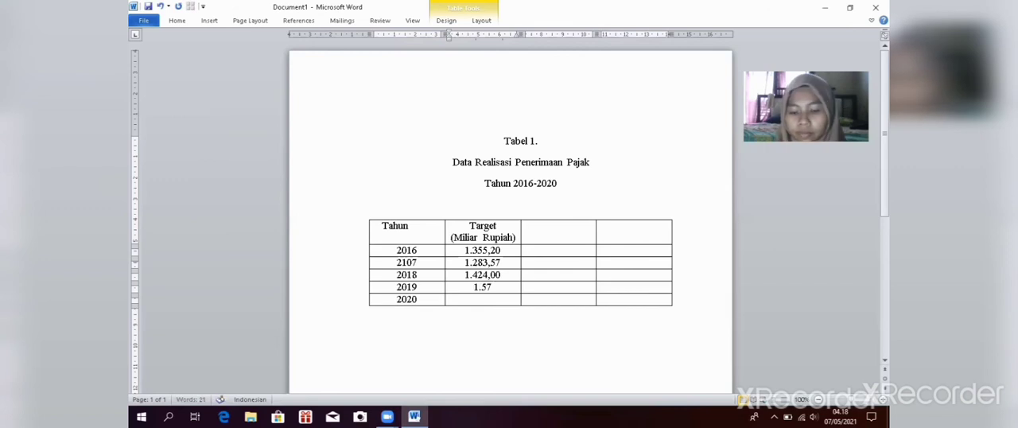
pyautogui.write('7,')
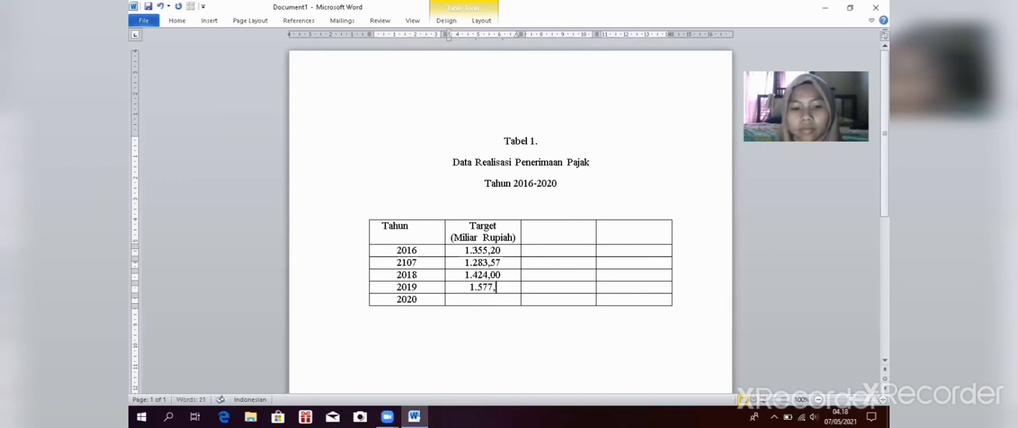
pyautogui.write('8')
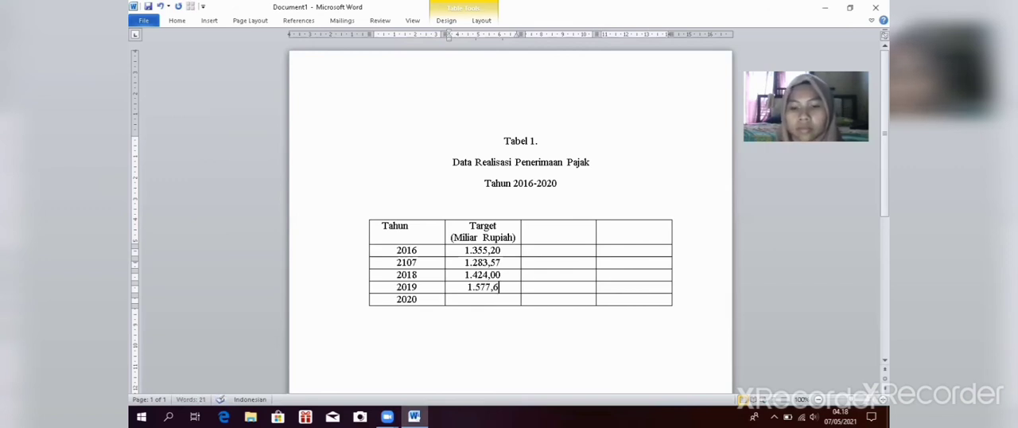
pyautogui.press('BackSpace')
pyautogui.write('56')
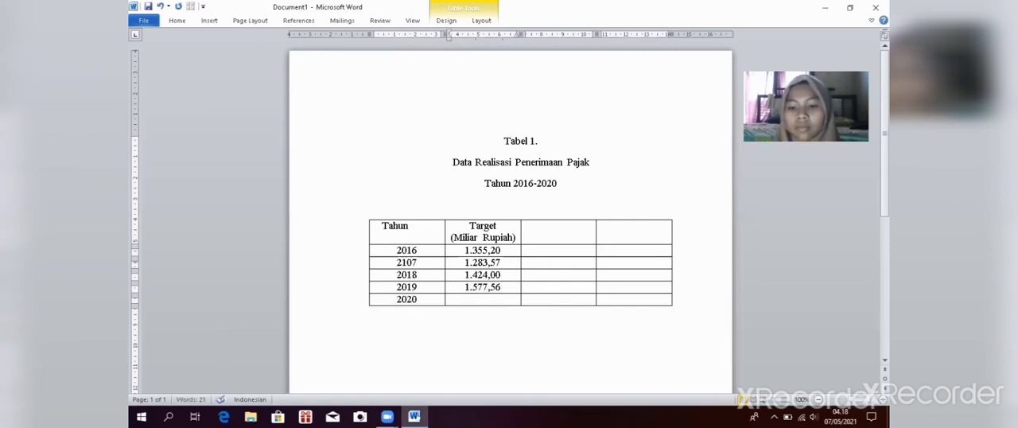
pyautogui.press('Down')
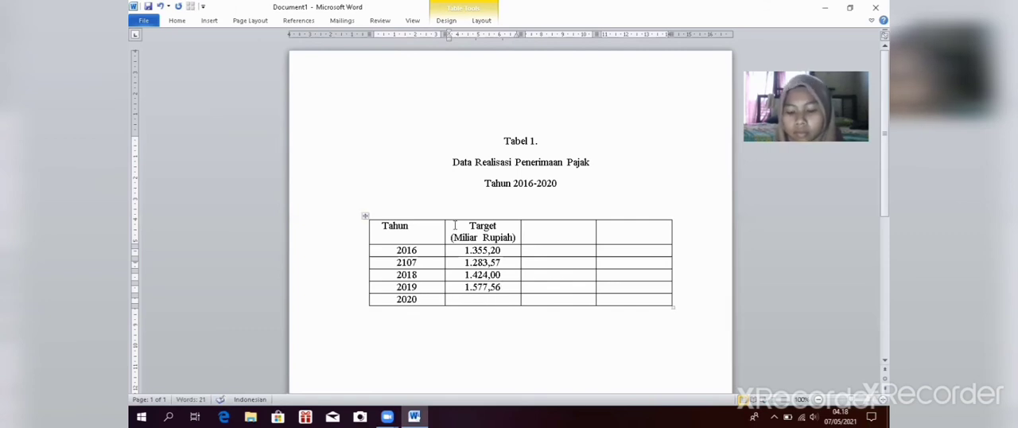
pyautogui.write('1.')
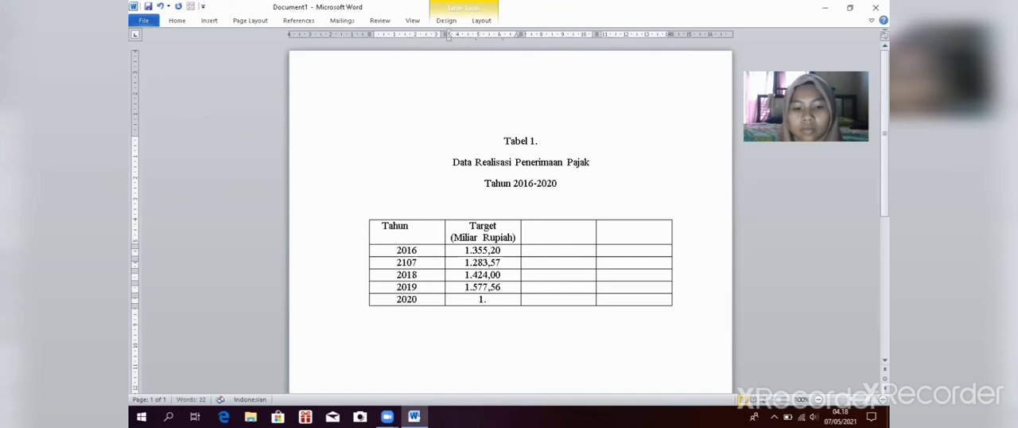
pyautogui.write('198,')
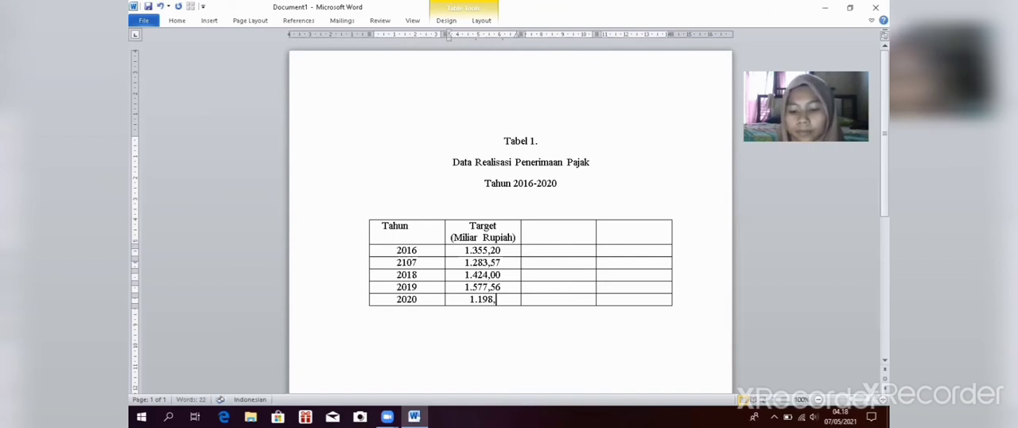
pyautogui.write('82')
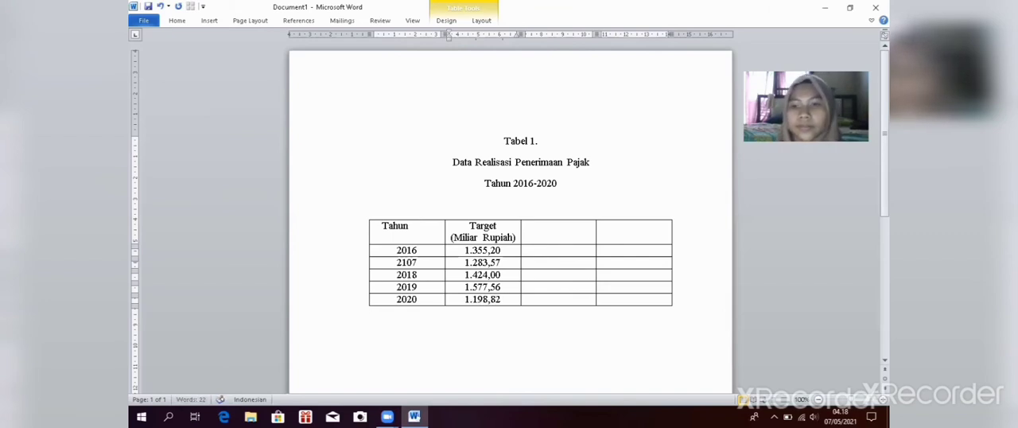
# Step: Enter "Realisasi" as the header of the table's third column
pyautogui.rightClick(536, 229)
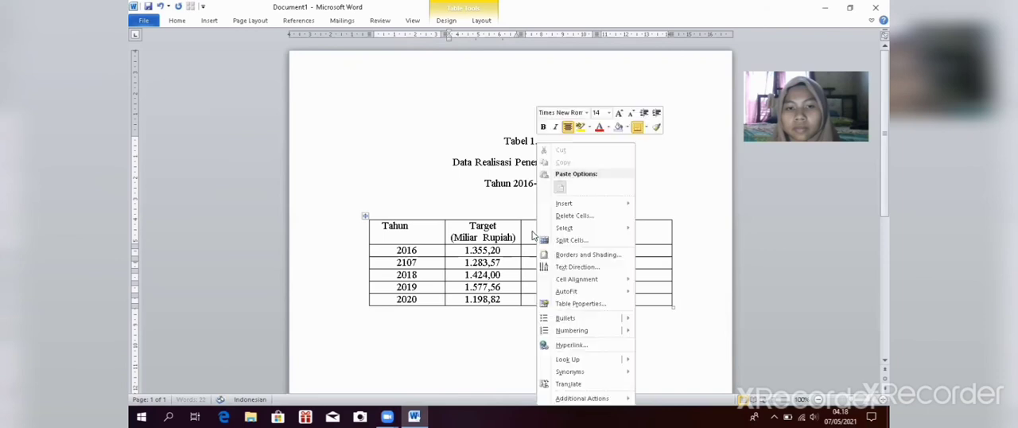
pyautogui.click(497, 202)
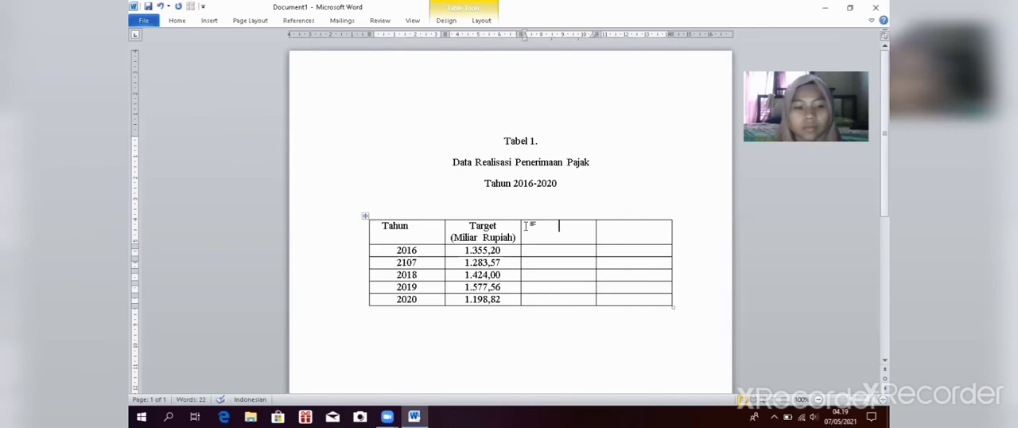
pyautogui.write('R')
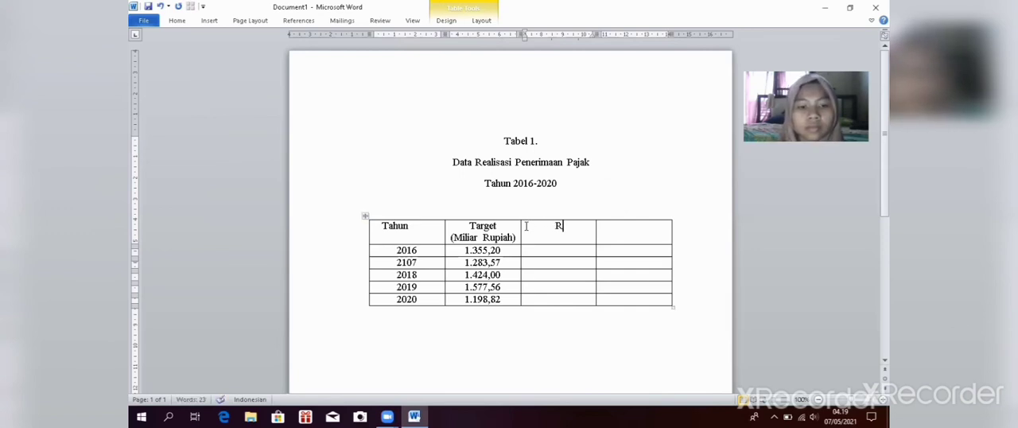
pyautogui.write('ealisasi')
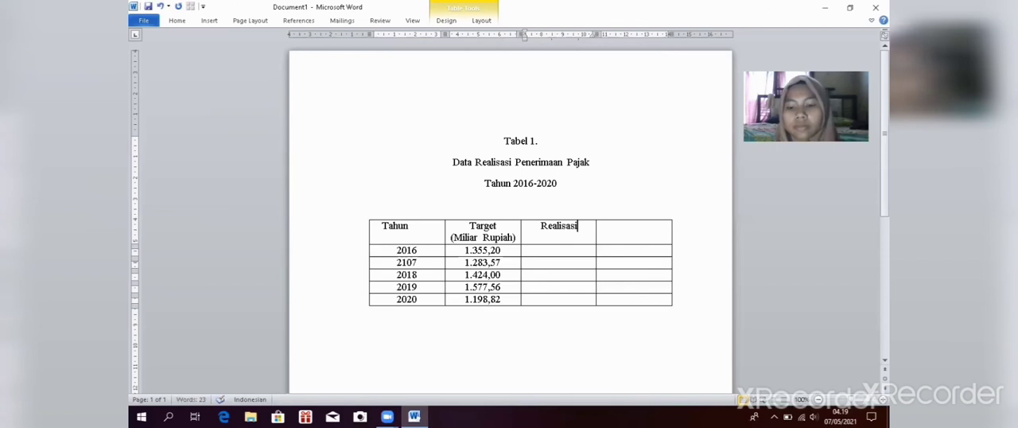
# Step: Add "(Miliar Rupiah)" on a second line within the Realisasi header cell
pyautogui.press('Return')
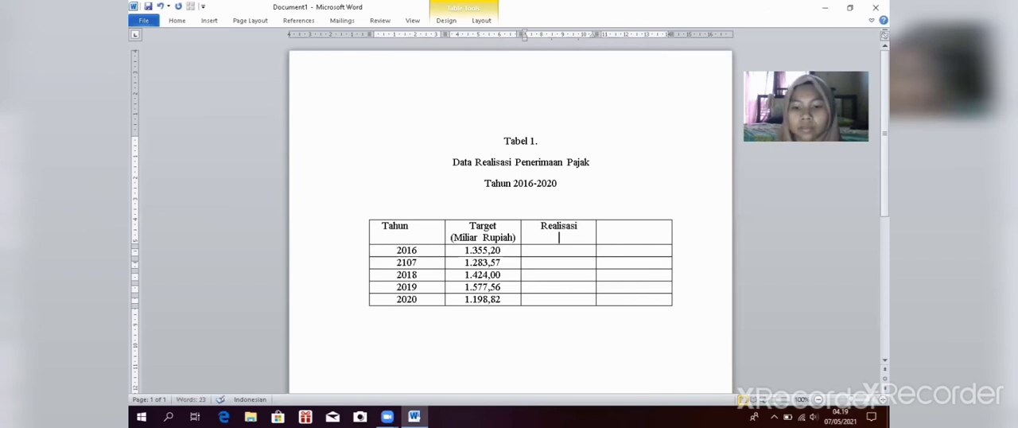
pyautogui.write('*(')
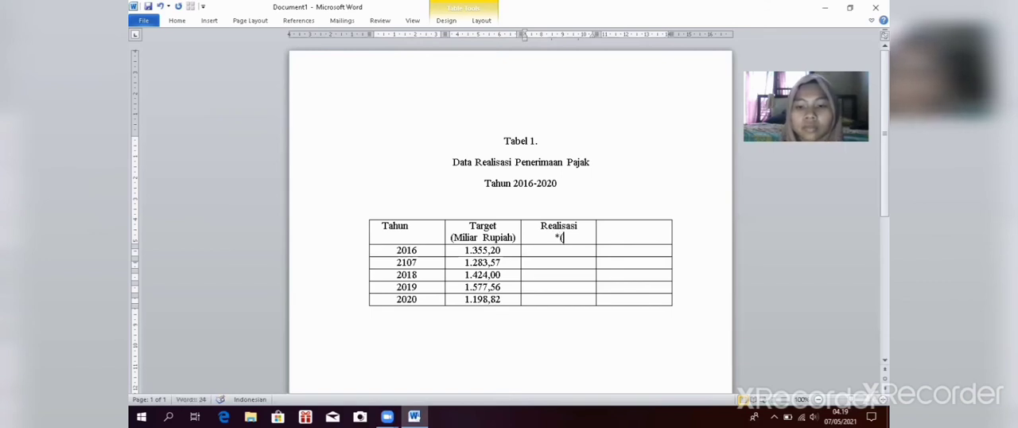
pyautogui.press('BackSpace')
pyautogui.press('BackSpace')
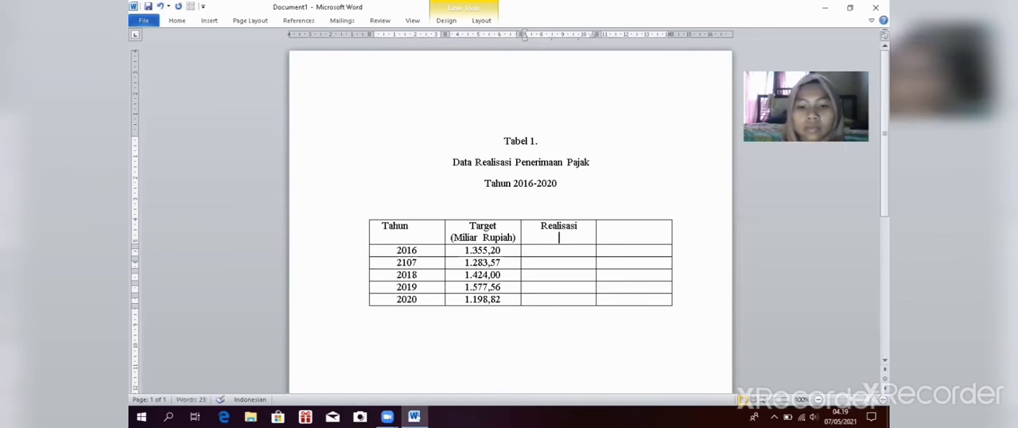
pyautogui.write('(m')
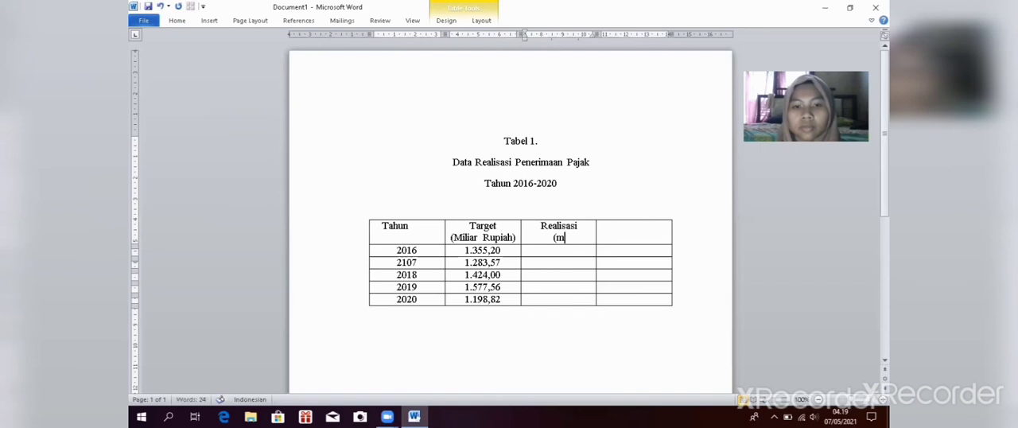
pyautogui.press('BackSpace')
pyautogui.write('m)')
pyautogui.press('BackSpace')
pyautogui.press('BackSpace')
pyautogui.write('M')
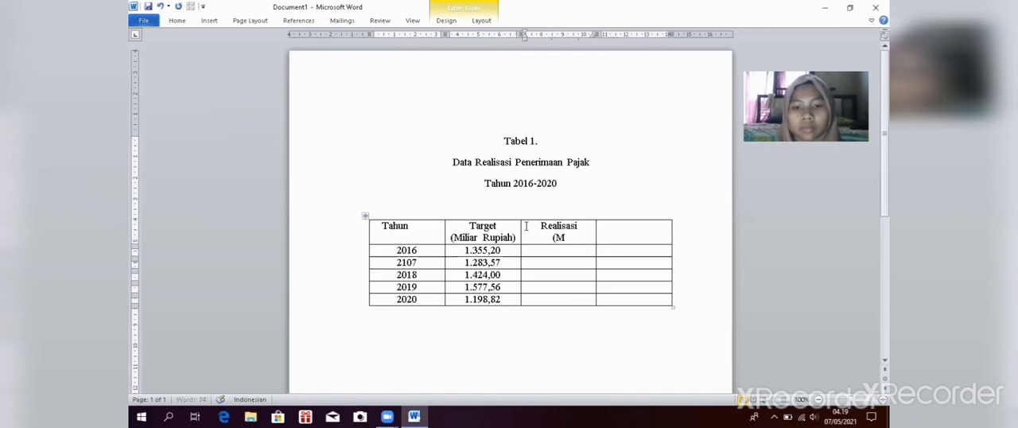
pyautogui.write('iliar')
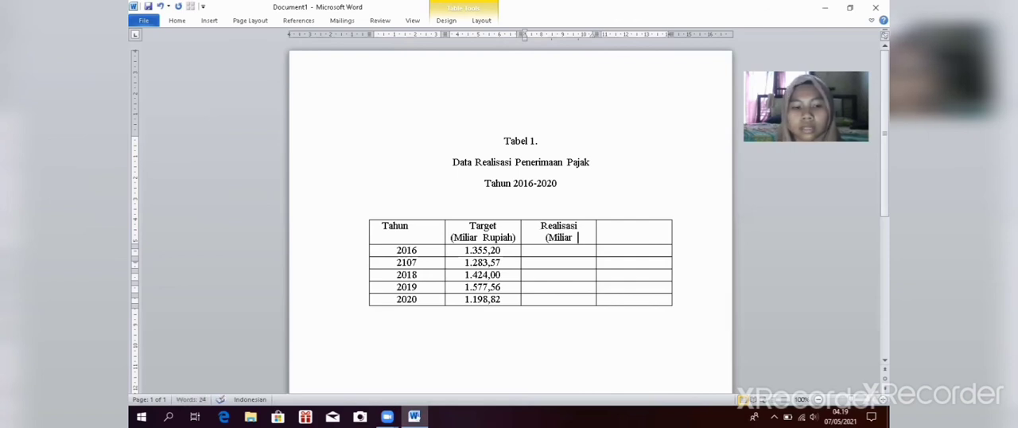
pyautogui.write(' Ru')
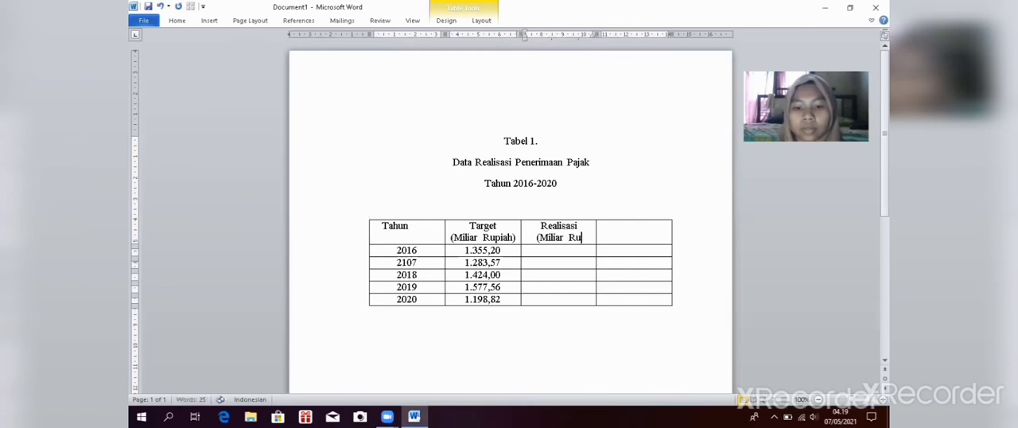
pyautogui.write('piah')
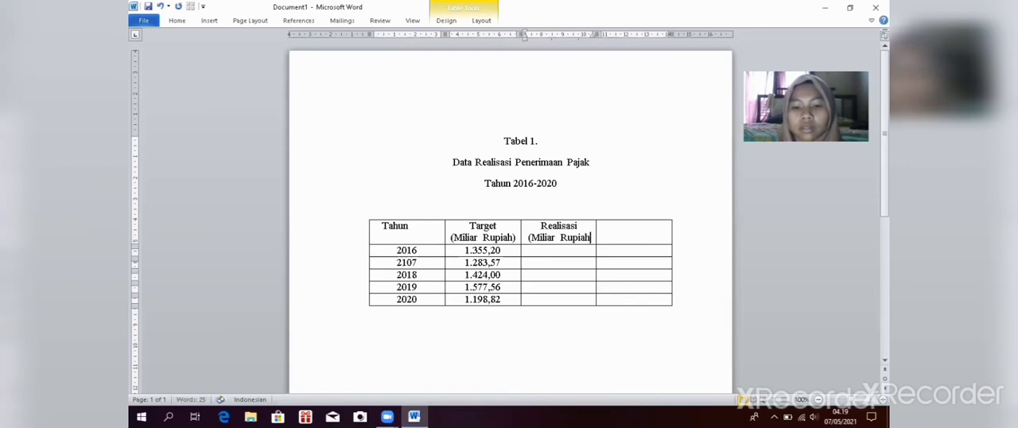
pyautogui.write(')')
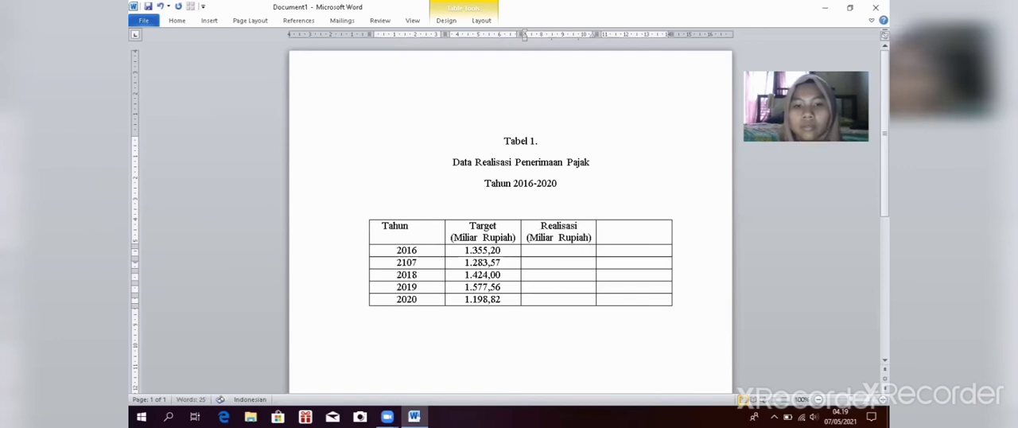
# Step: Enter 1.405,73 as the Realisasi value for 2016
pyautogui.click(533, 248)
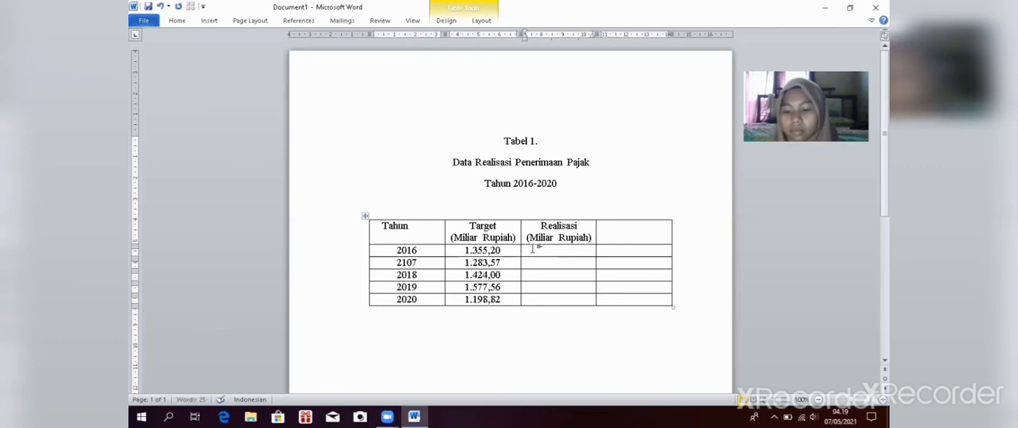
pyautogui.write('1')
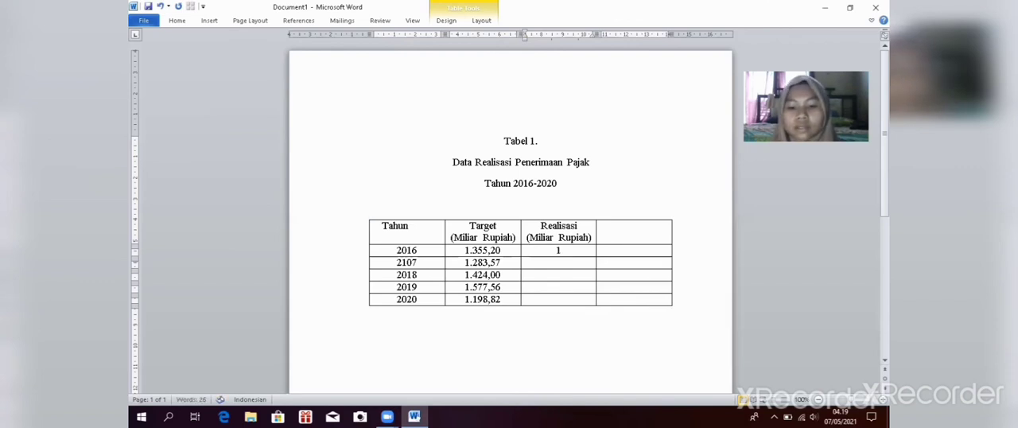
pyautogui.write('.405')
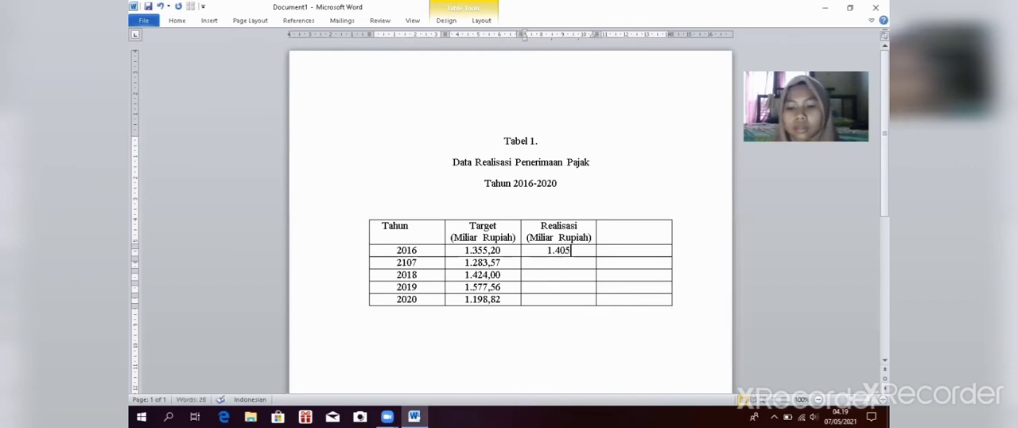
pyautogui.write(',')
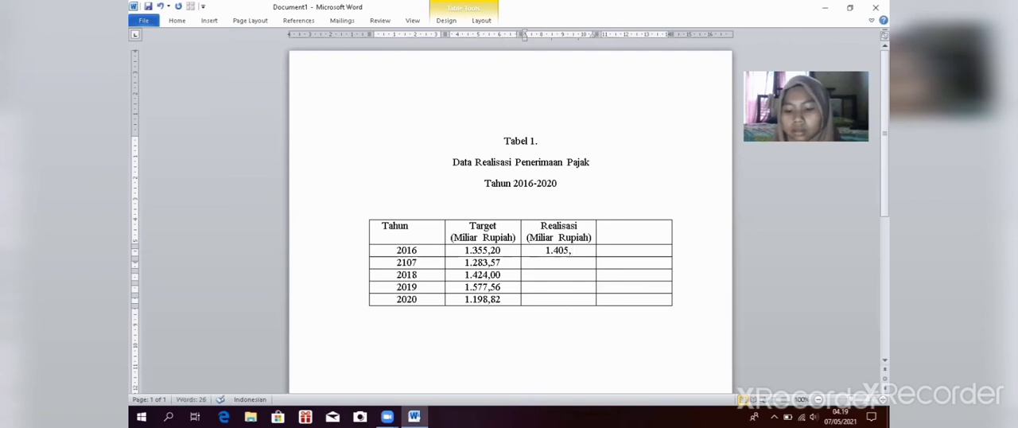
pyautogui.write('73')
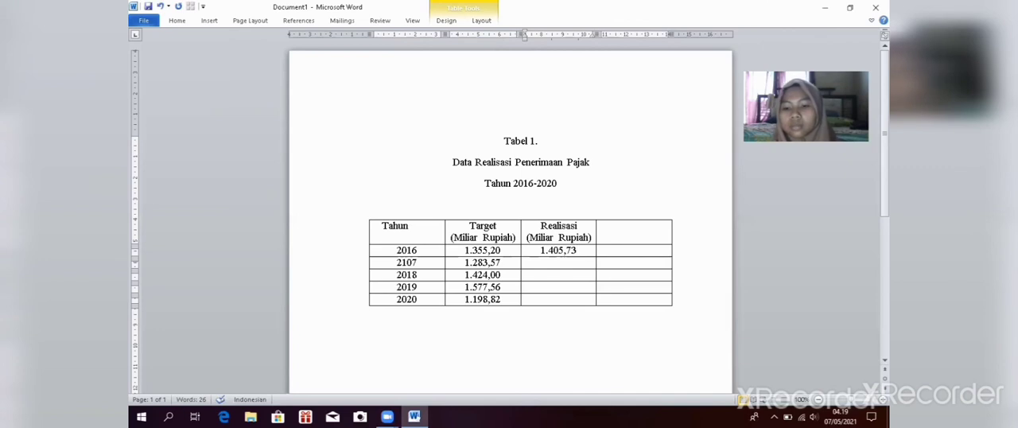
# Step: Enter the Realisasi values 1.151,03 in the row labelled 2107 and 1.315,51 in the 2018 row
pyautogui.press('Down')
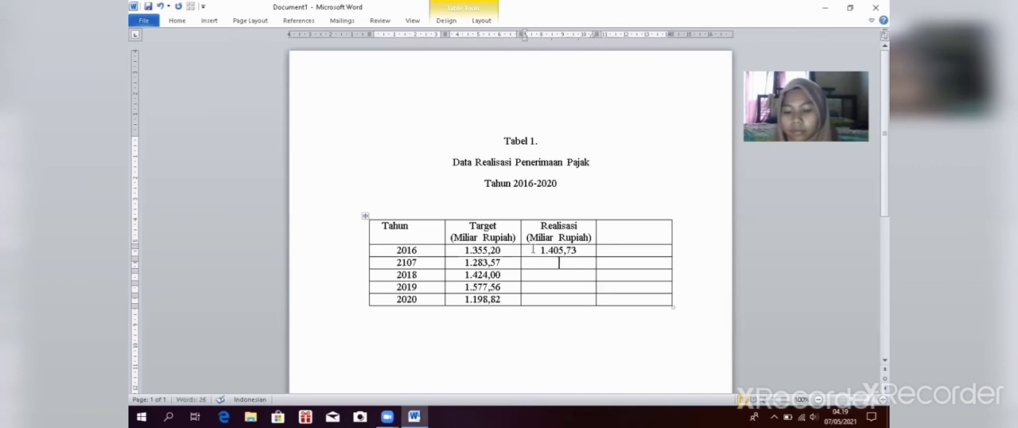
pyautogui.write('1.1')
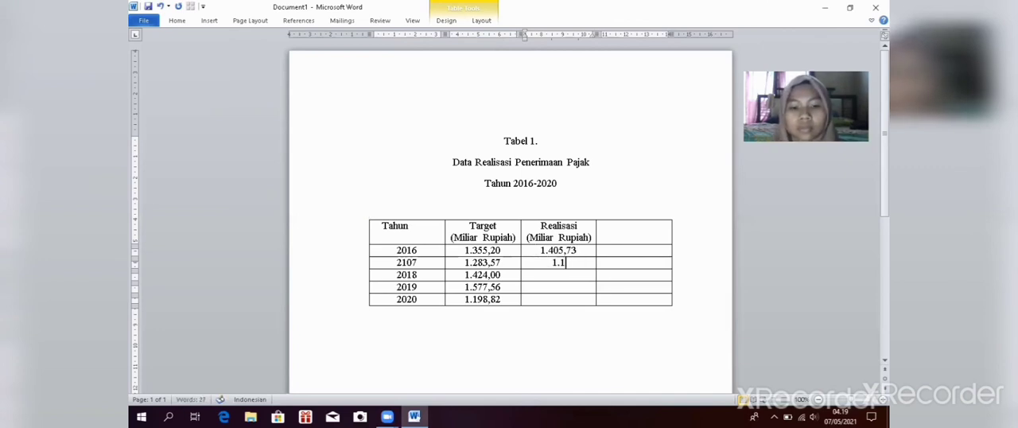
pyautogui.write('51')
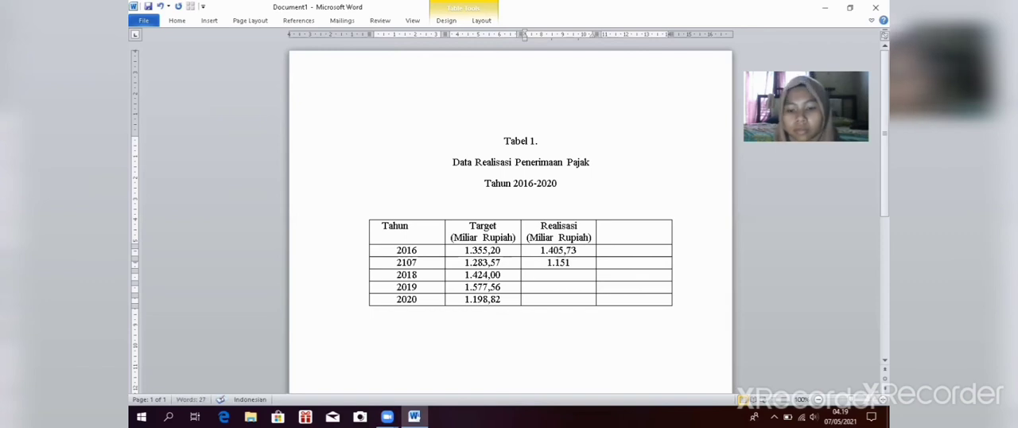
pyautogui.write(',')
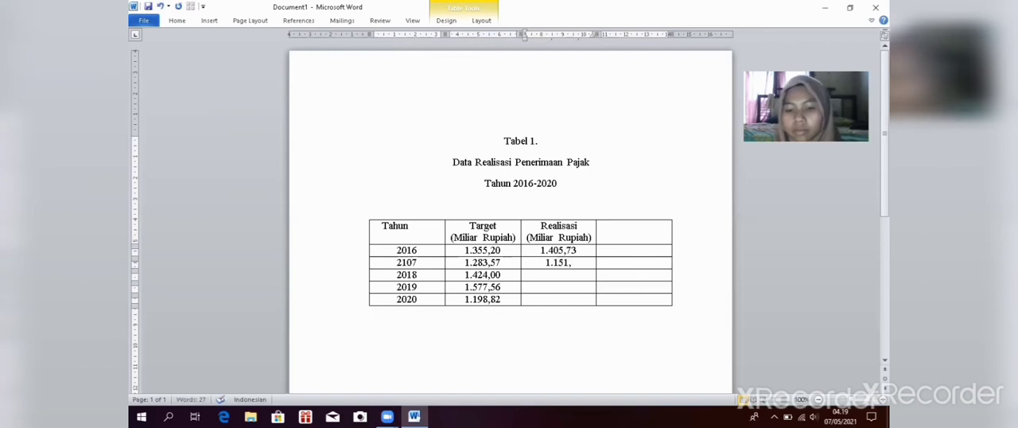
pyautogui.write('03')
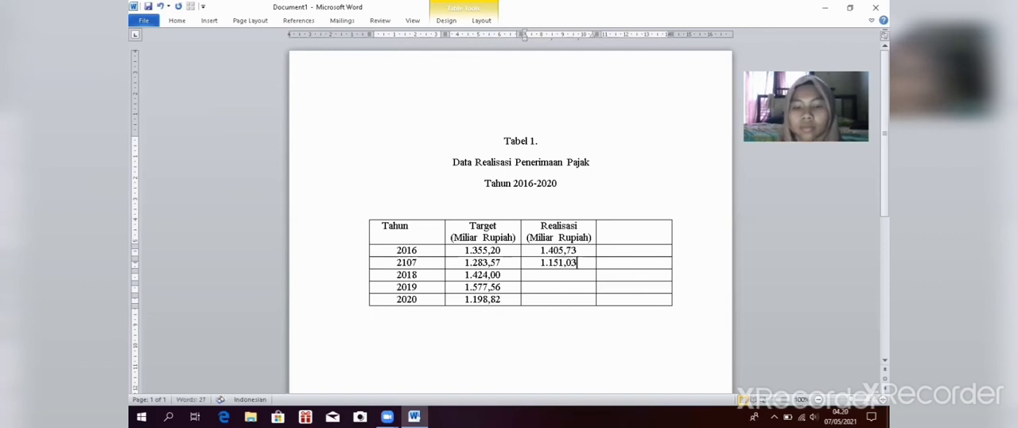
pyautogui.press('Down')
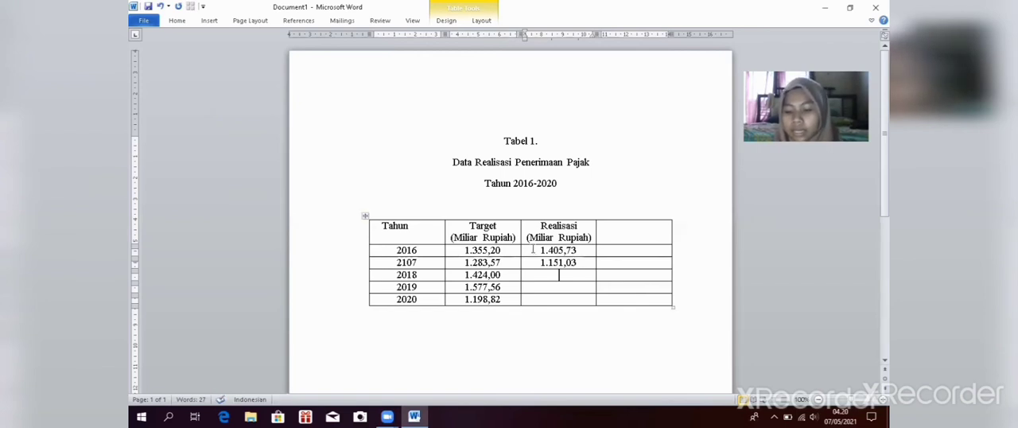
pyautogui.write('1')
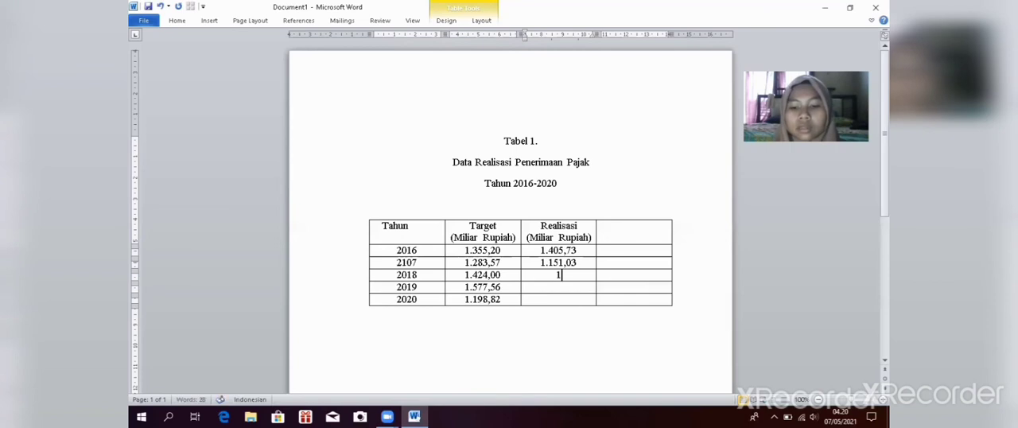
pyautogui.write('.315')
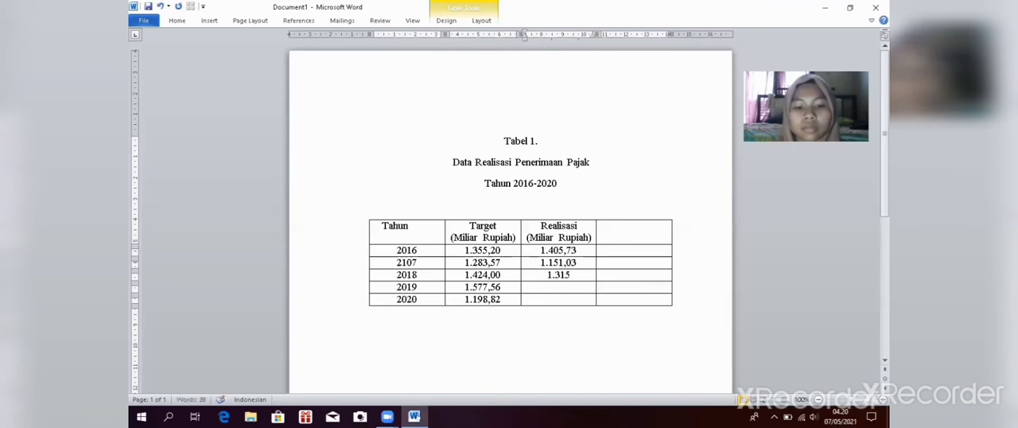
pyautogui.write(',')
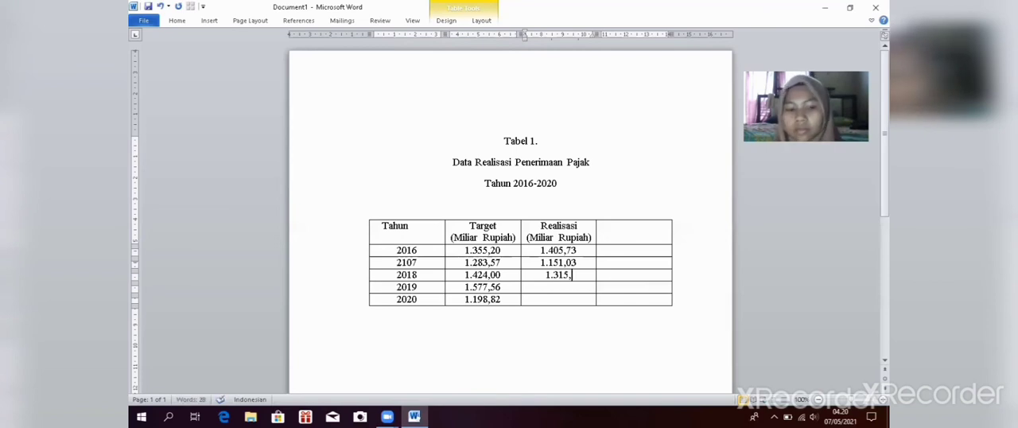
pyautogui.write('51')
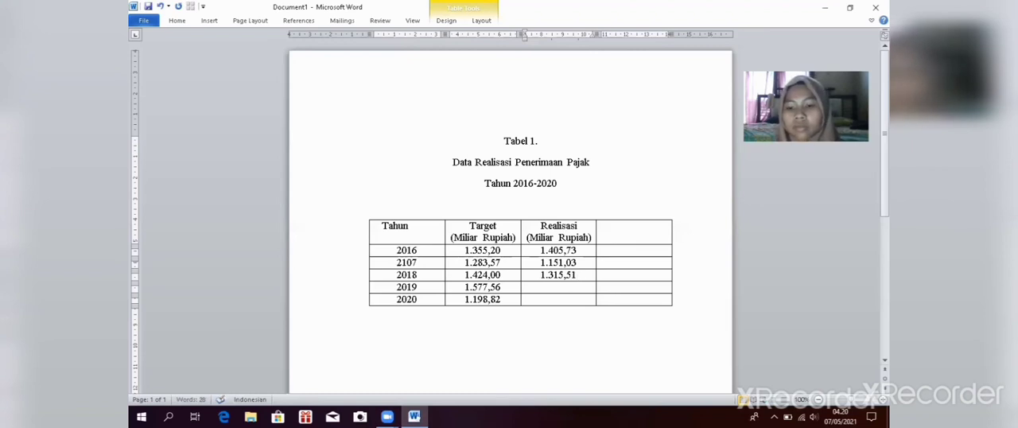
# Step: Complete the Realisasi column with 1.332,06 for 2019 and 1.069,82 for 2020
pyautogui.press('Down')
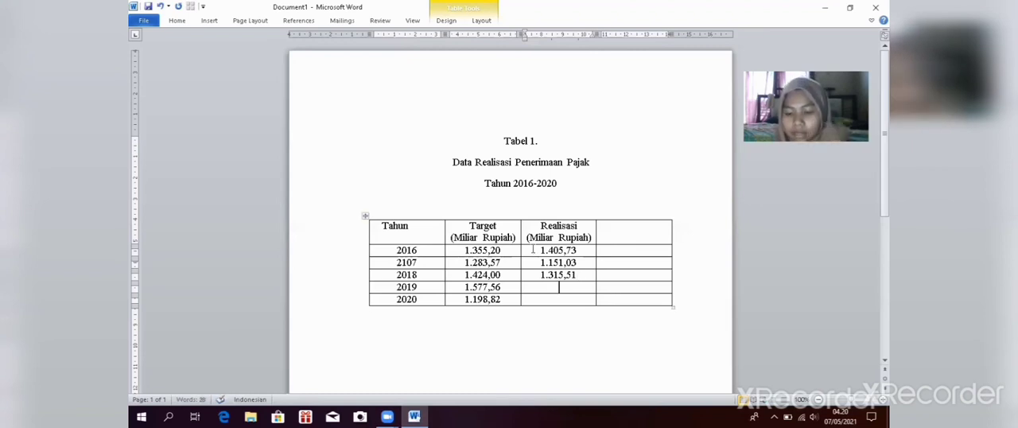
pyautogui.write('1')
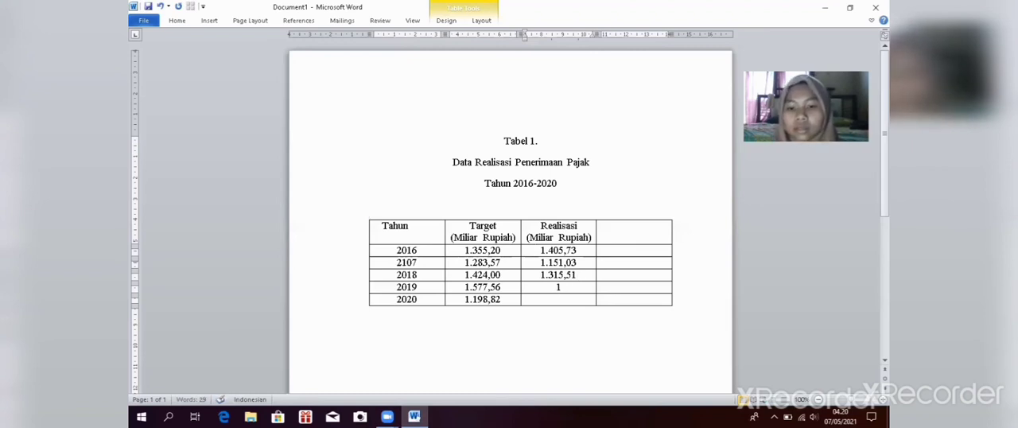
pyautogui.write('.332')
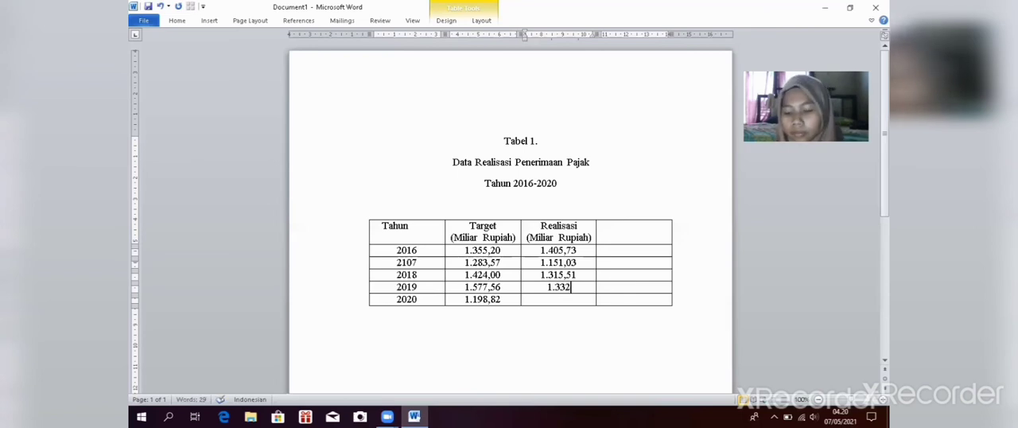
pyautogui.write(',06')
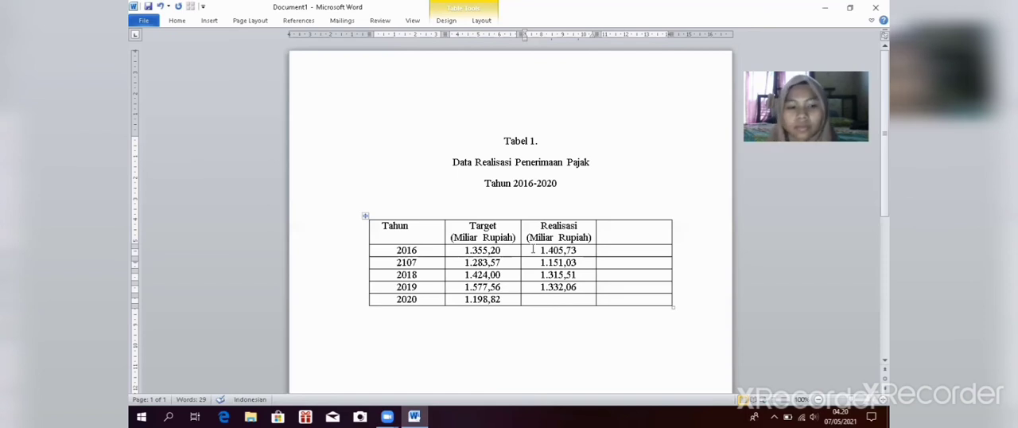
pyautogui.press('Down')
pyautogui.write('1.')
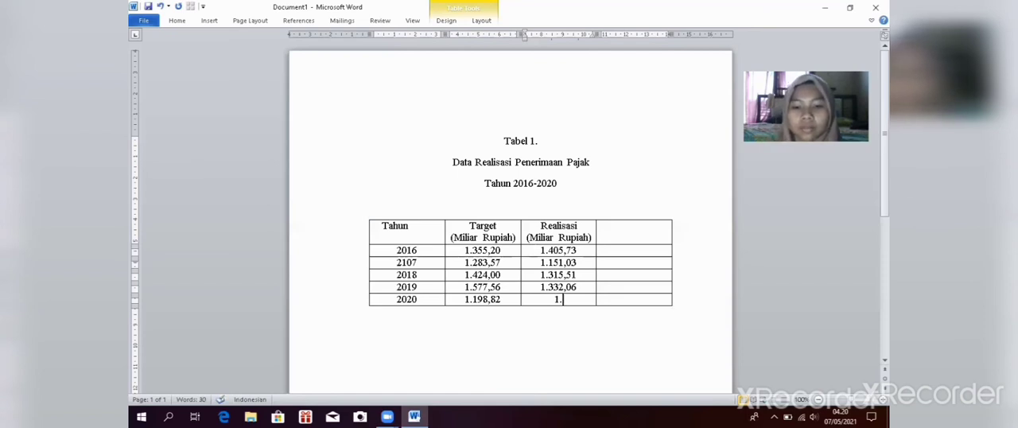
pyautogui.write('069,')
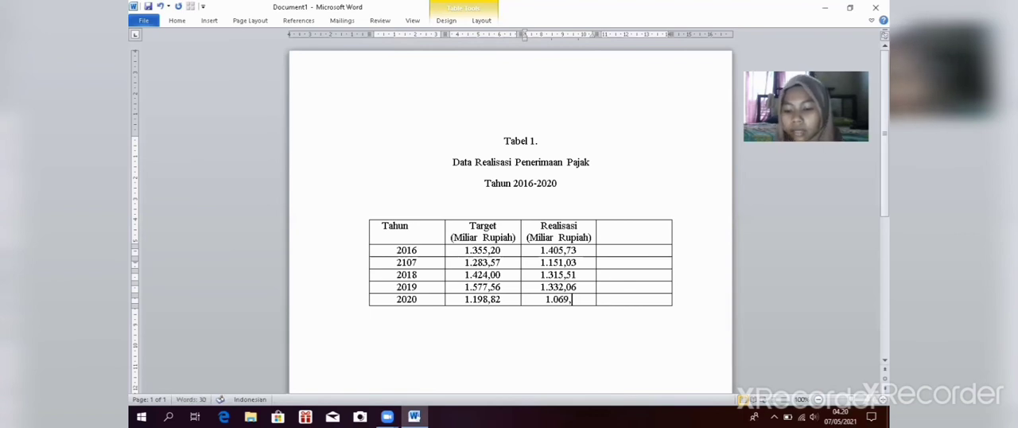
pyautogui.write('82')
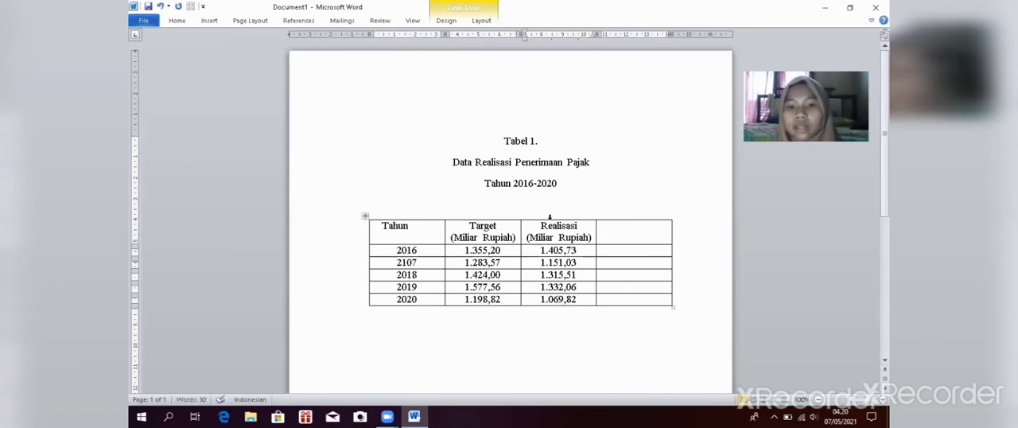
# Step: Enter "Capaian" as the header of the table's fourth column
pyautogui.click(607, 225)
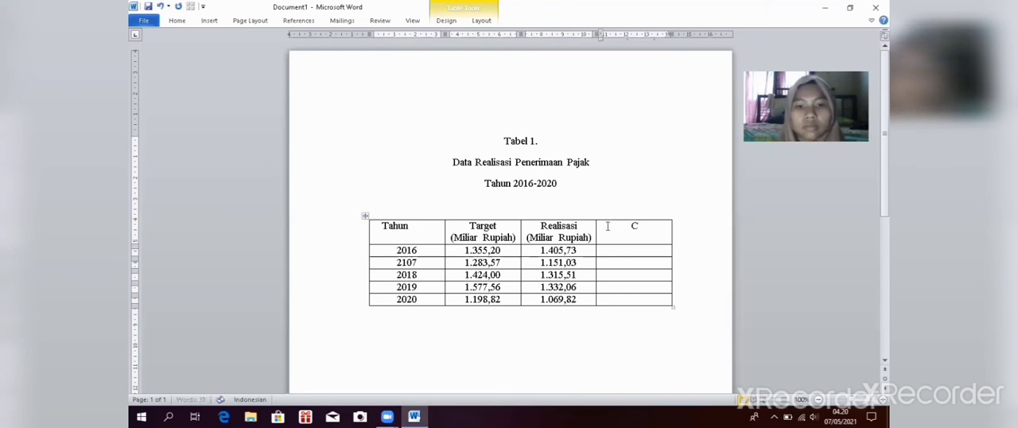
pyautogui.write('Capaian')
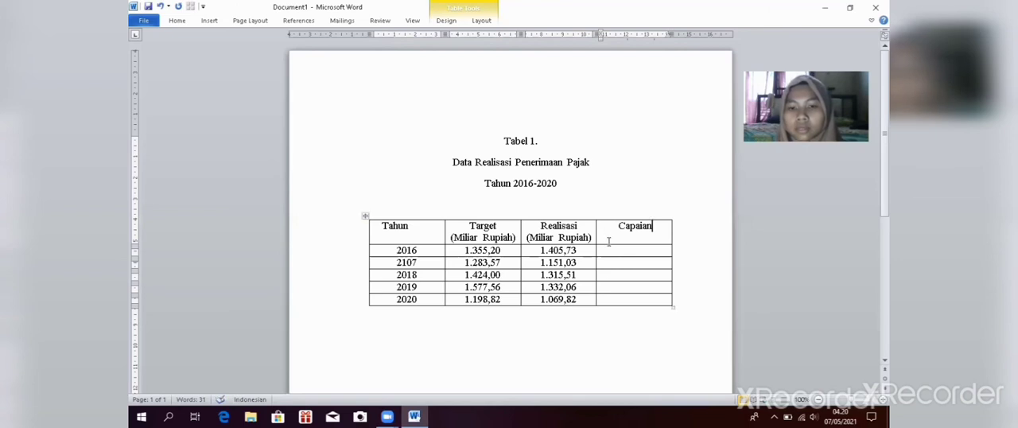
# Step: Enter the Capaian percentages 81,59% for 2016 and 89,67% in the row labelled 2107
pyautogui.press('Down')
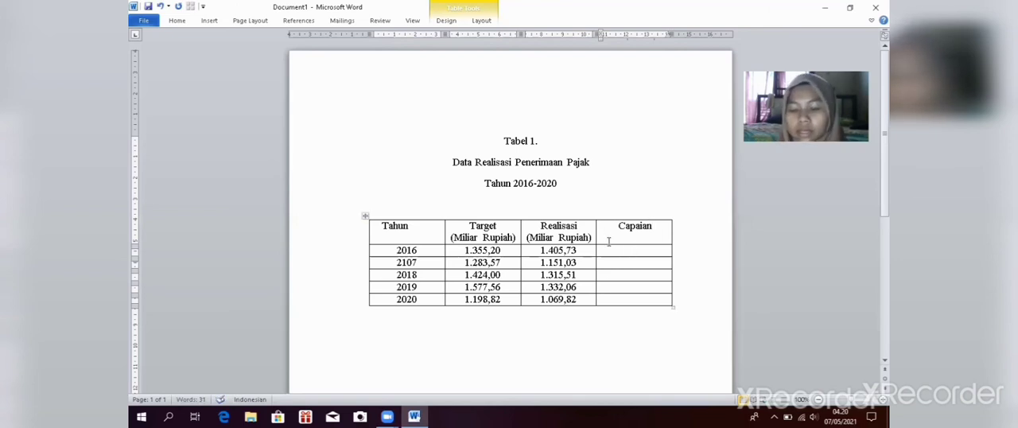
pyautogui.write('81')
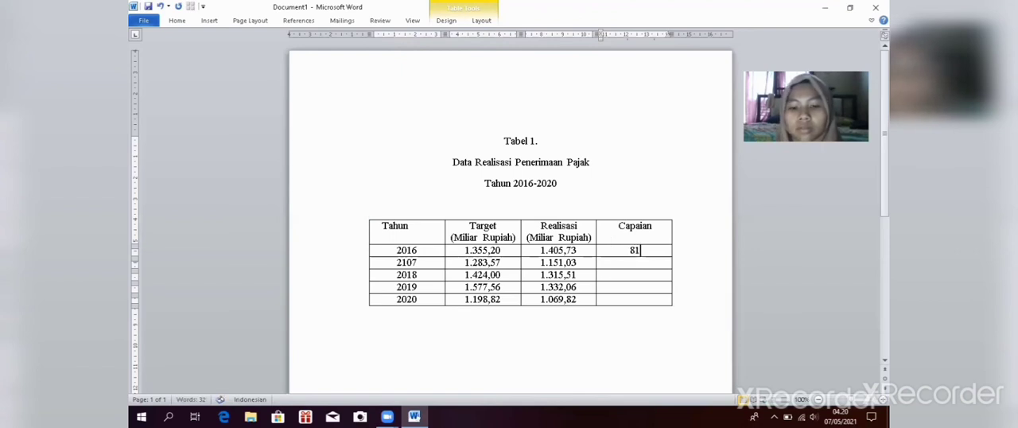
pyautogui.write(',59')
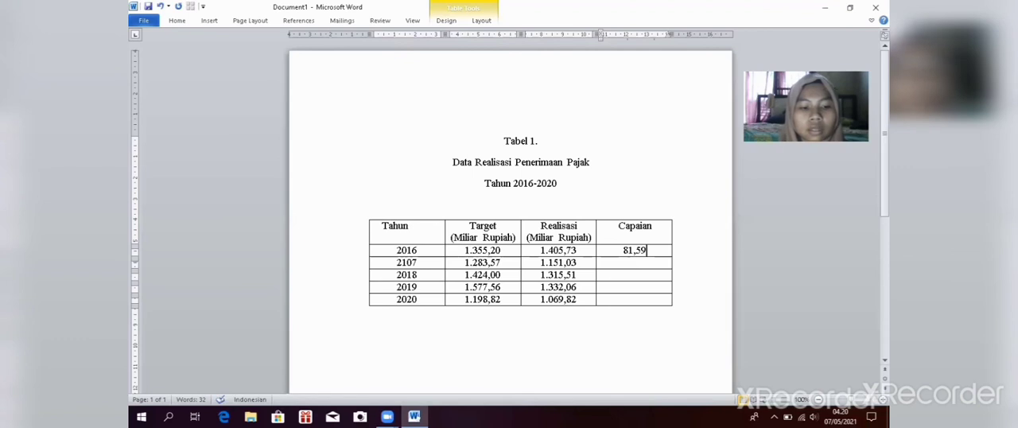
pyautogui.write('%')
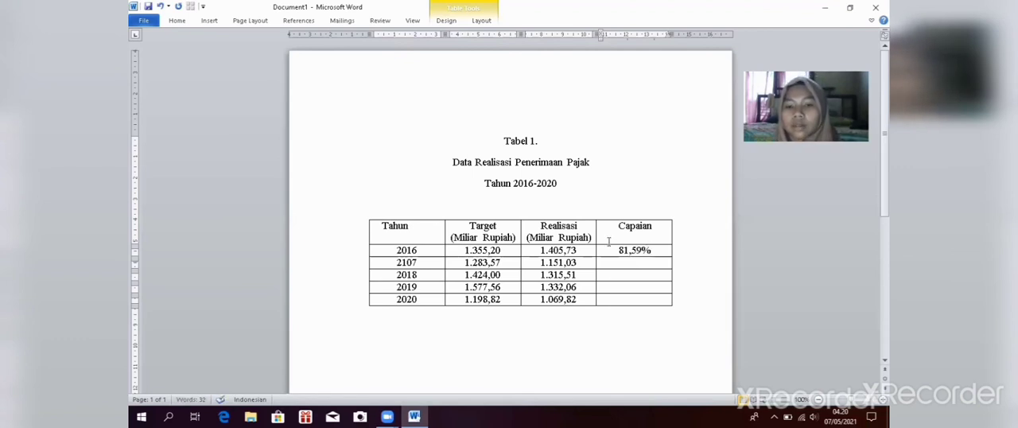
pyautogui.press('Down')
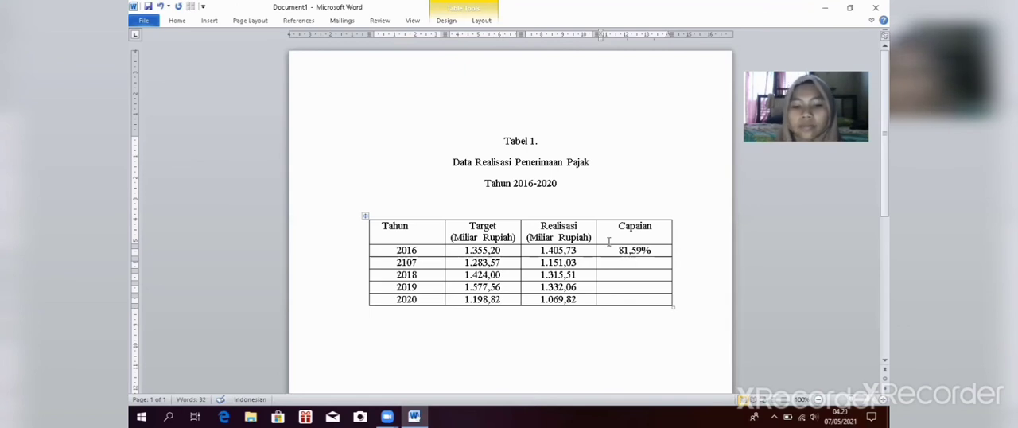
pyautogui.write('89,')
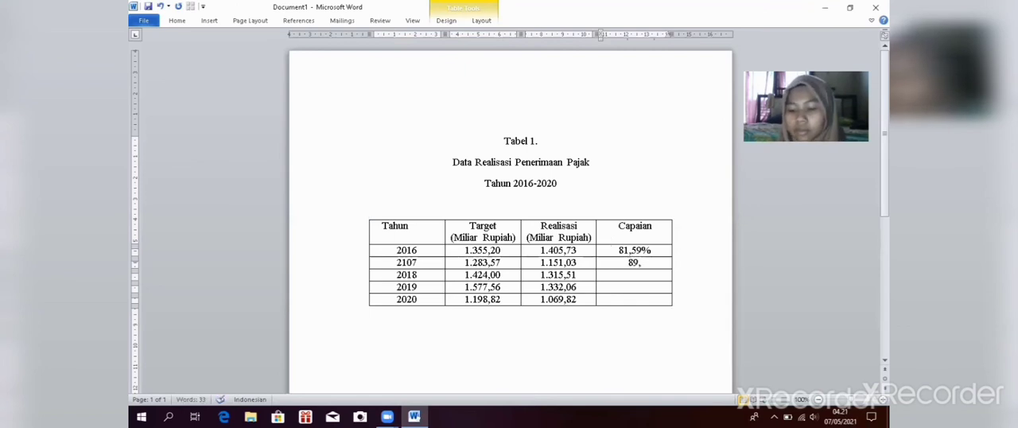
pyautogui.write('67')
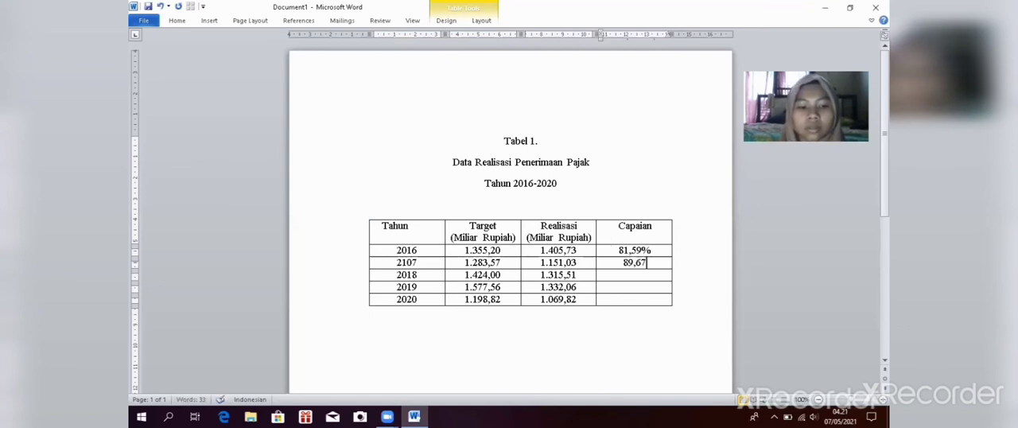
pyautogui.write('%')
# Step: Enter 92,38% as the Capaian value for 2018 and move on to the 2019 cell
pyautogui.press('Down')
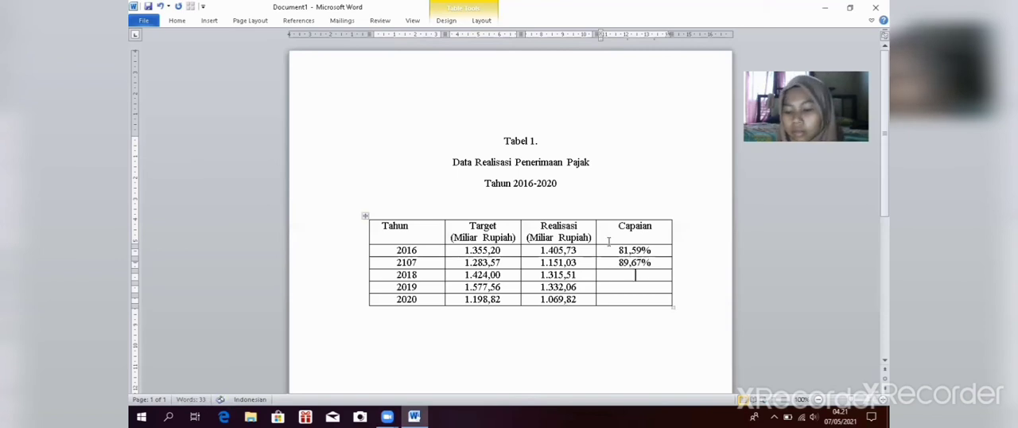
pyautogui.write('9')
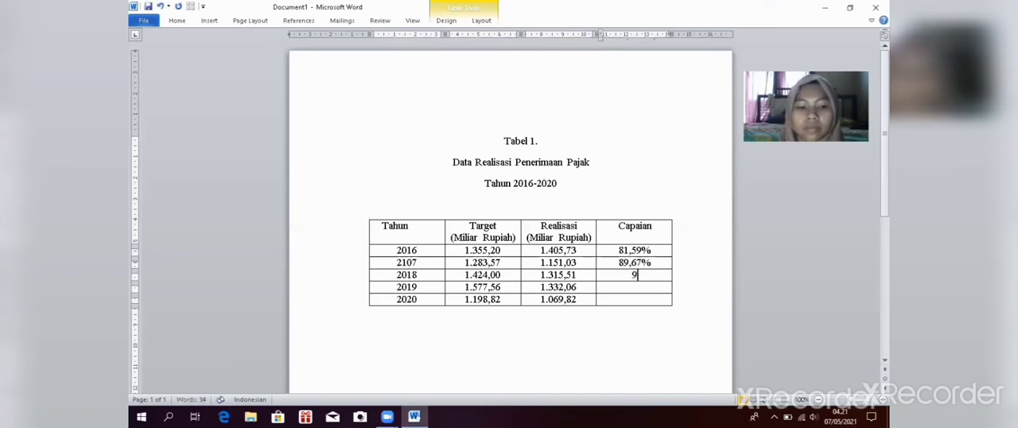
pyautogui.write('2,')
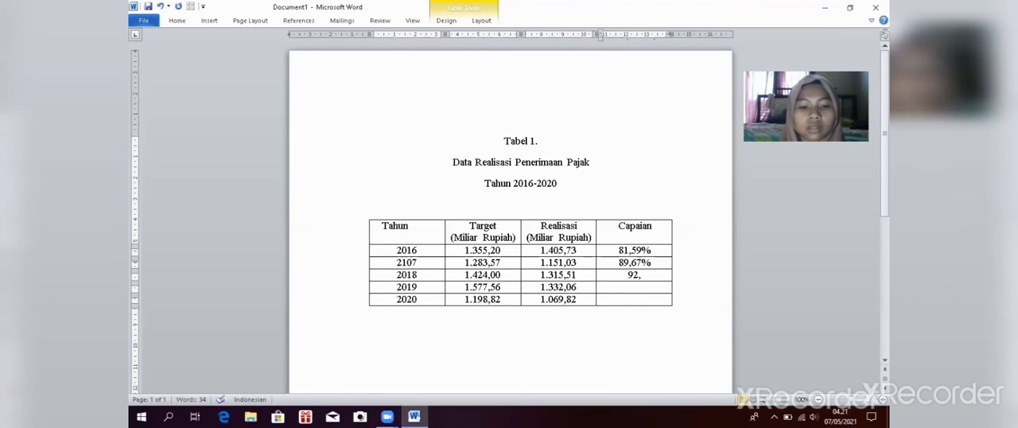
pyautogui.write('38%')
pyautogui.press('Down')
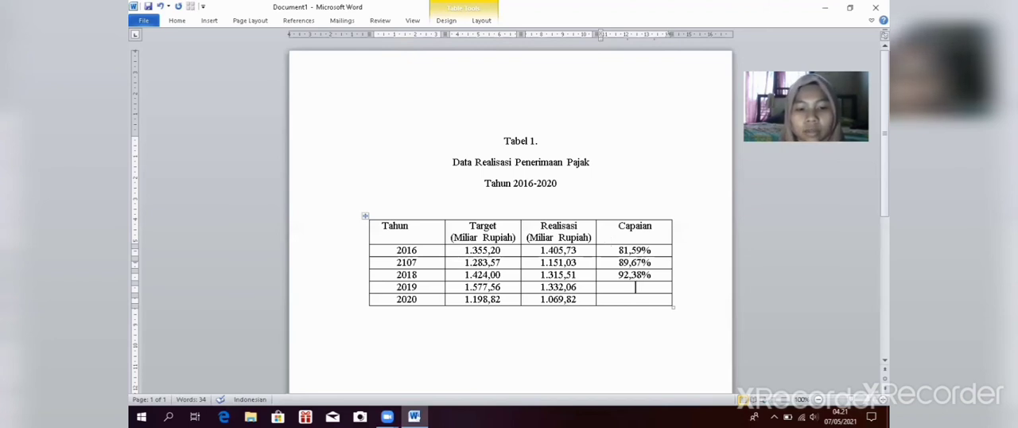
# Step: Complete the Capaian column with 84,44% for 2019 and 89,24% for 2020
pyautogui.write('84')
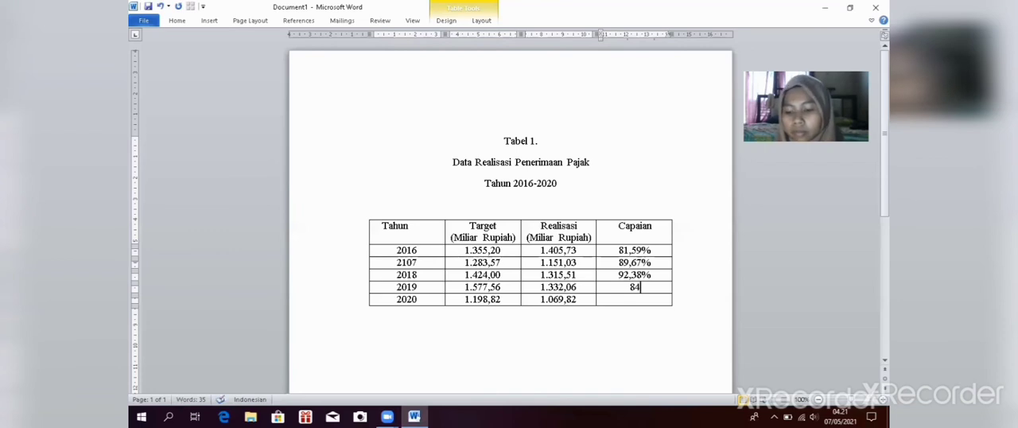
pyautogui.write(',')
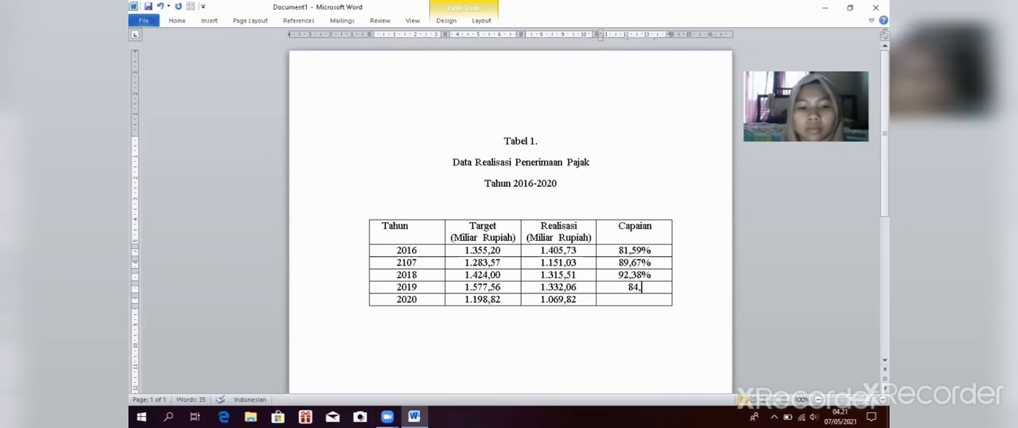
pyautogui.write('44')
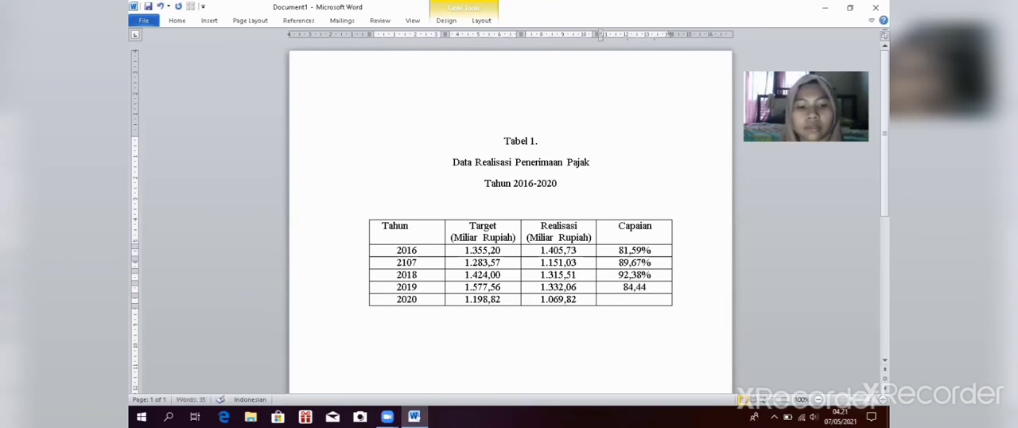
pyautogui.write('%')
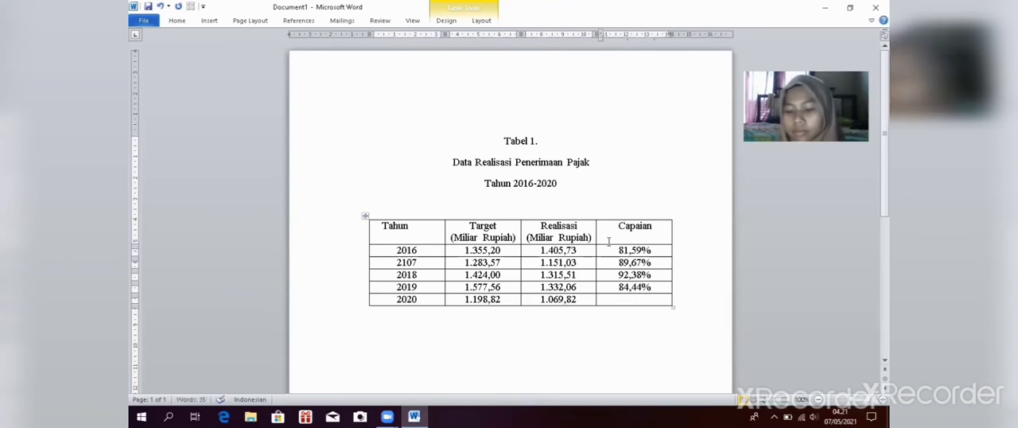
pyautogui.press('Down')
pyautogui.write('89')
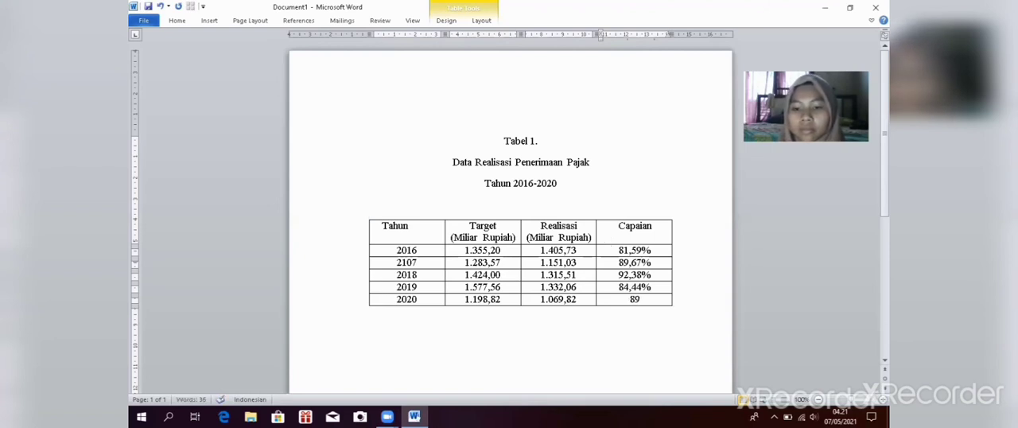
pyautogui.write(',2')
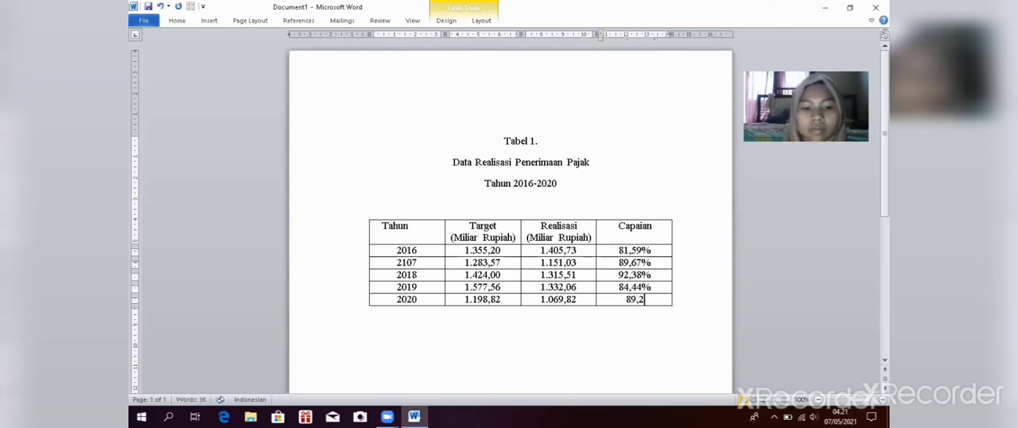
pyautogui.write('4%')
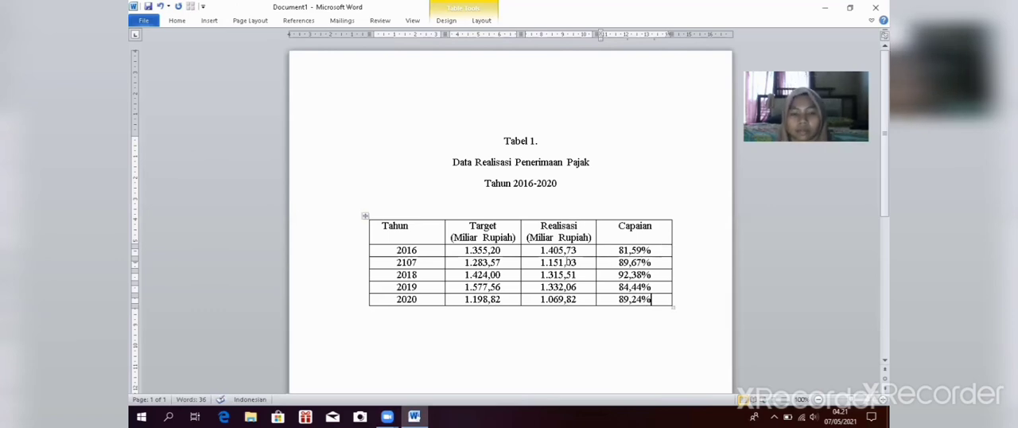
# Step: Centre the text of the whole table both horizontally and vertically within its cells
pyautogui.click(365, 216)
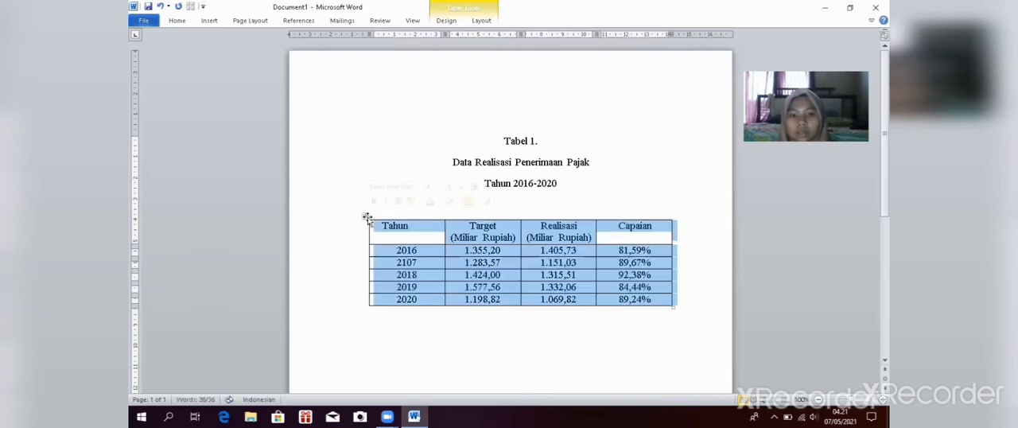
pyautogui.click(176, 21)
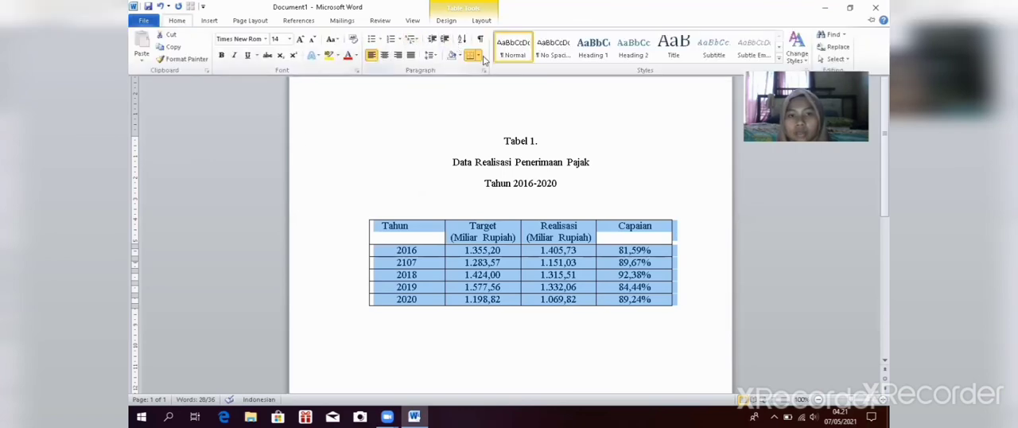
pyautogui.click(481, 22)
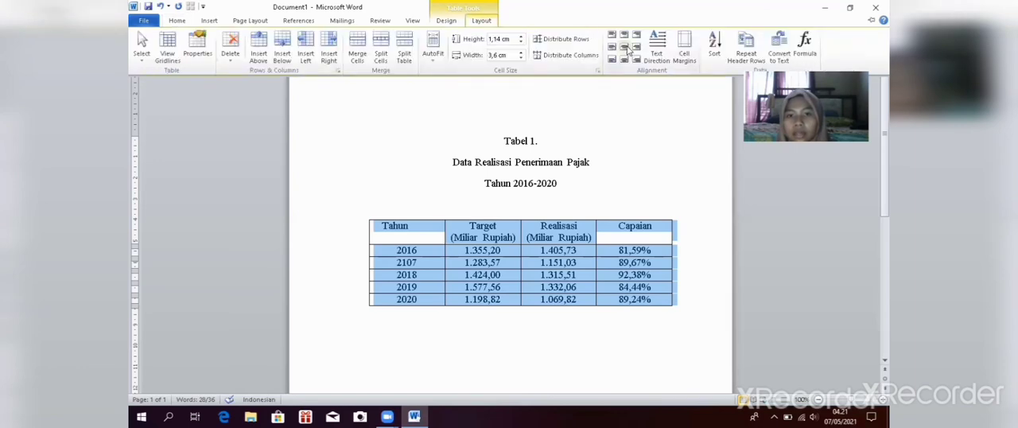
pyautogui.click(627, 49)
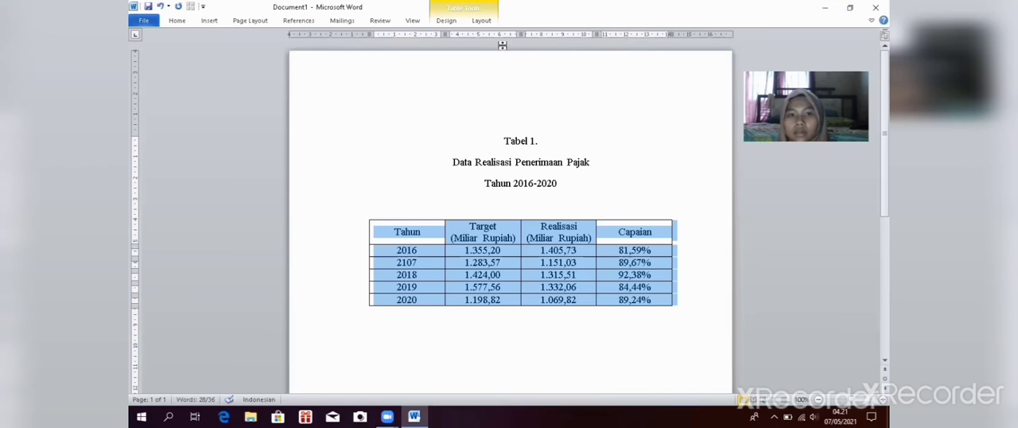
# Step: Set the row height of the whole table to 0,7 cm
pyautogui.click(481, 23)
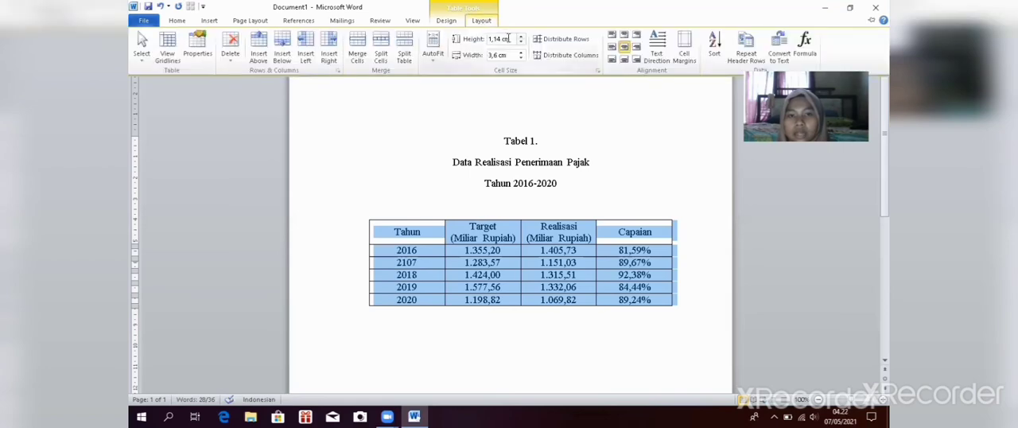
pyautogui.click(520, 40)
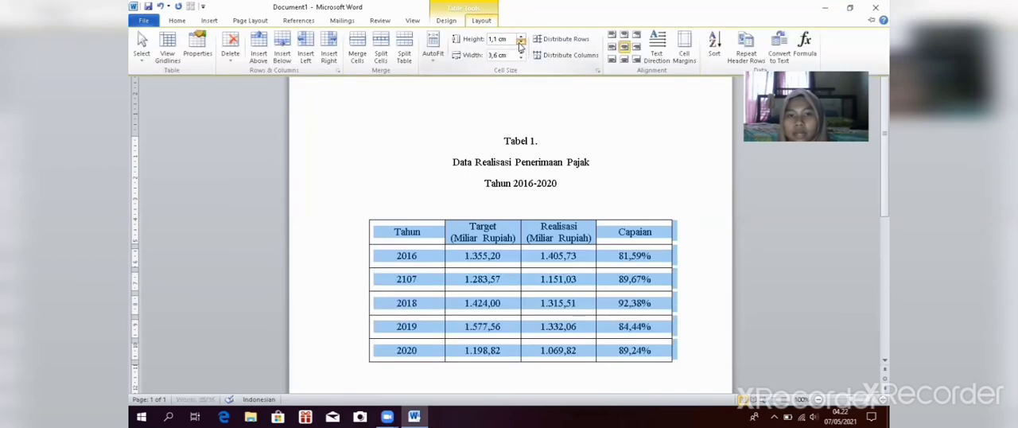
pyautogui.click(520, 45)
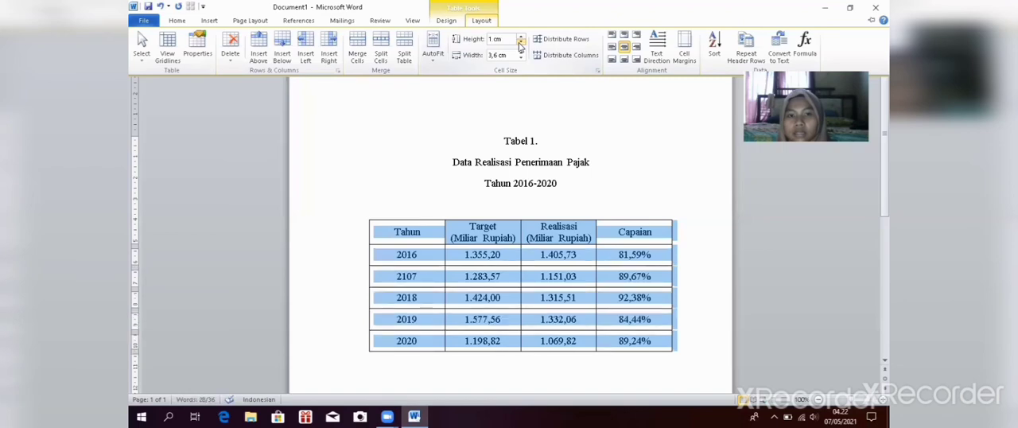
pyautogui.click(520, 45)
pyautogui.click(520, 44)
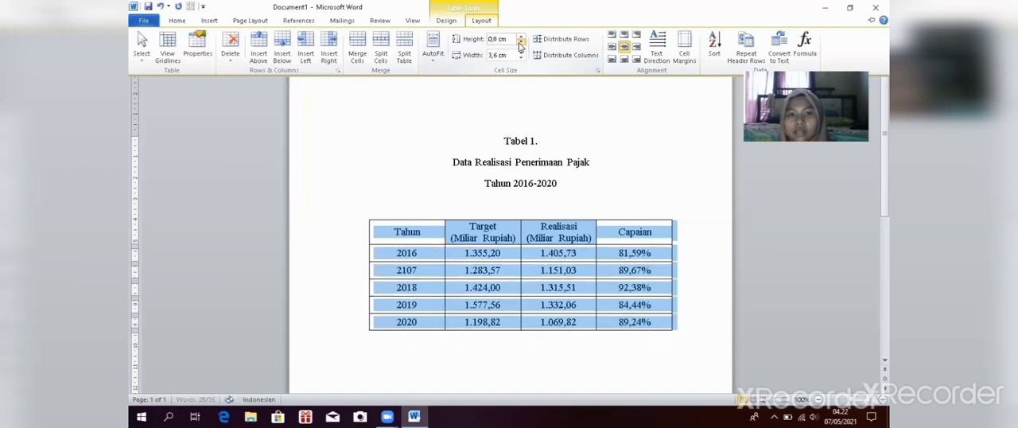
pyautogui.click(520, 45)
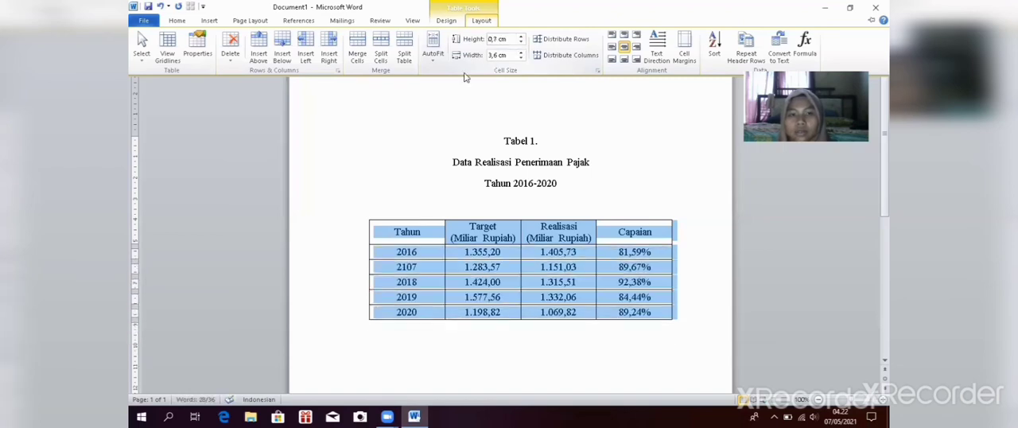
# Step: Remove all borders from the whole table and deselect it
pyautogui.click(177, 21)
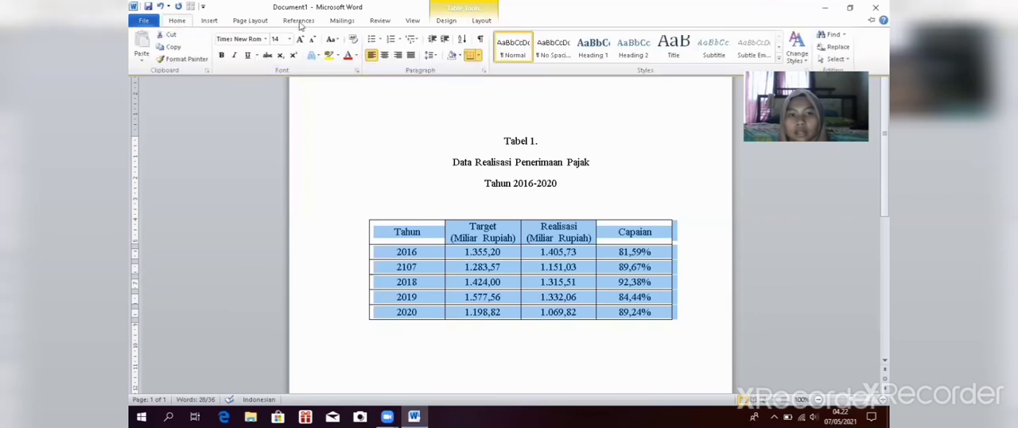
pyautogui.click(477, 56)
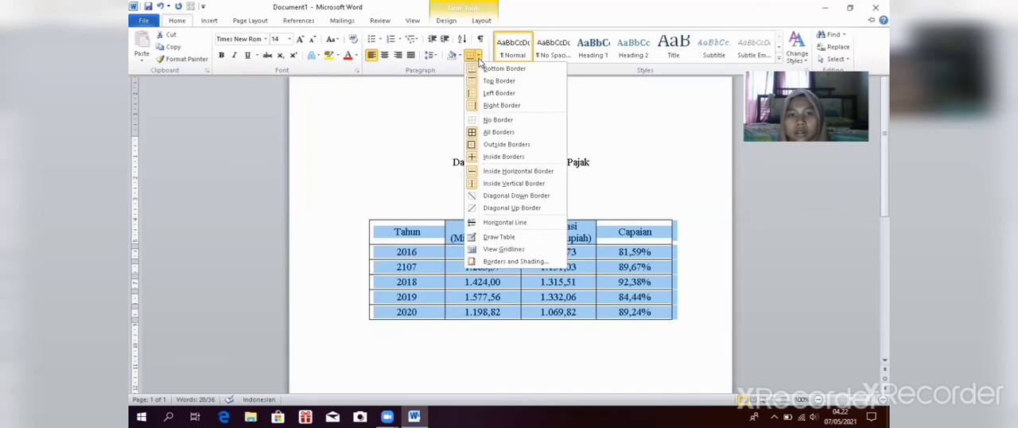
pyautogui.click(488, 119)
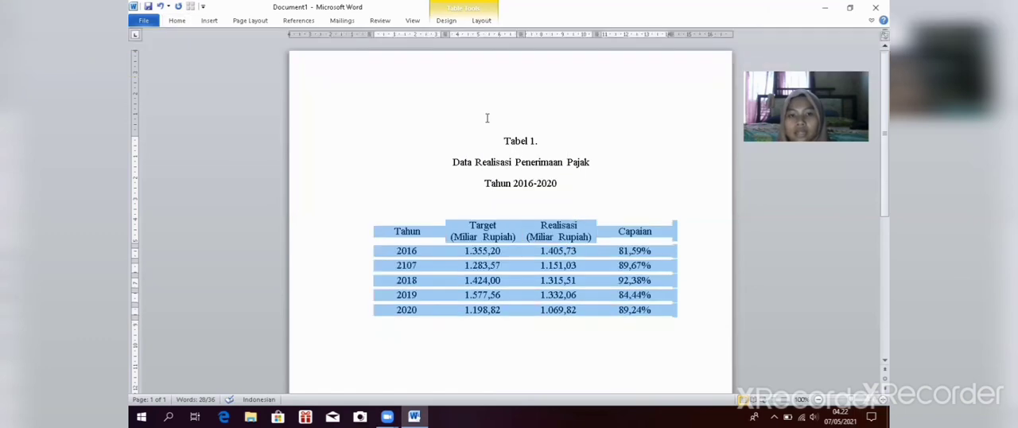
pyautogui.click(353, 131)
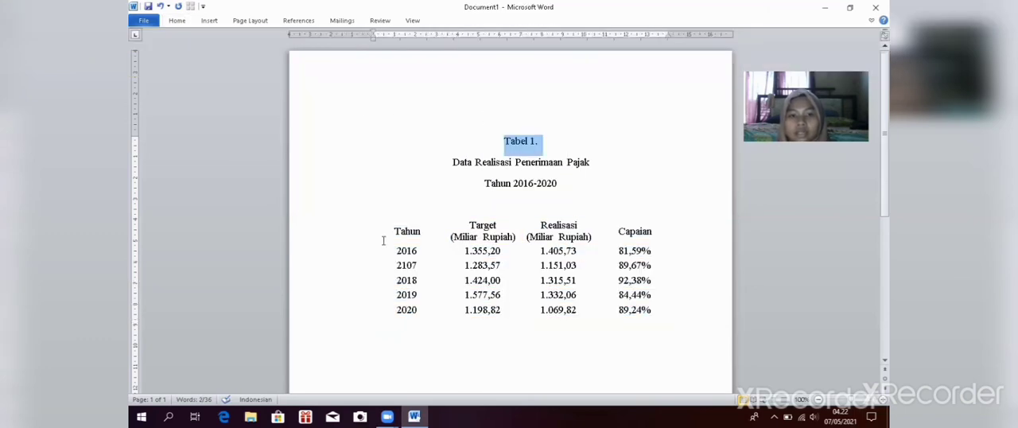
# Step: Add a top border and a bottom border to the table's 2020 row
pyautogui.doubleClick(397, 310)
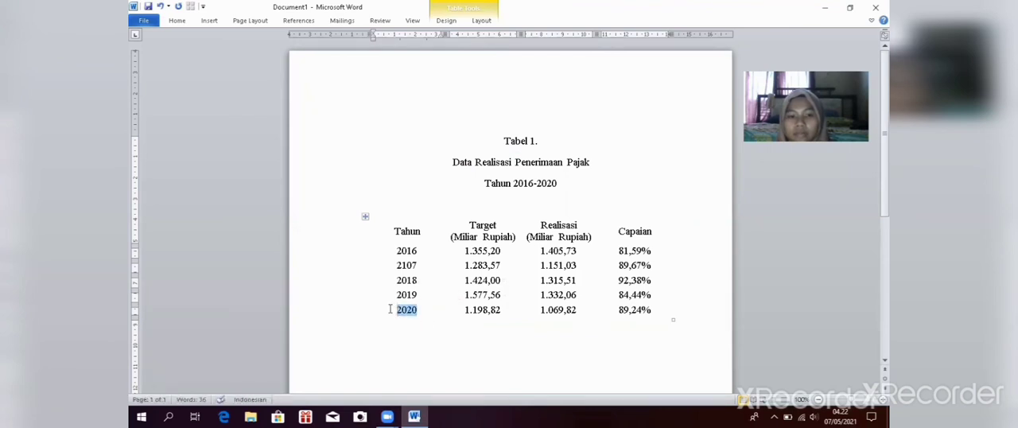
pyautogui.moveTo(436, 310); pyautogui.dragTo(603, 305)
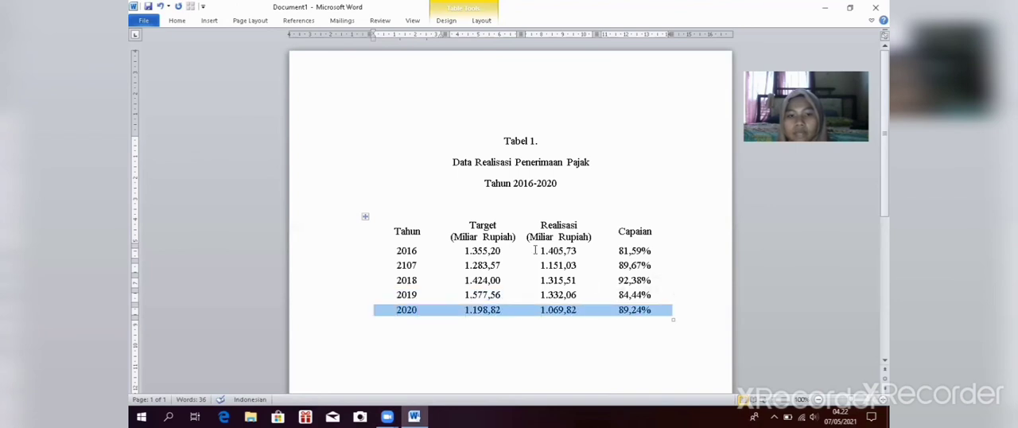
pyautogui.click(178, 24)
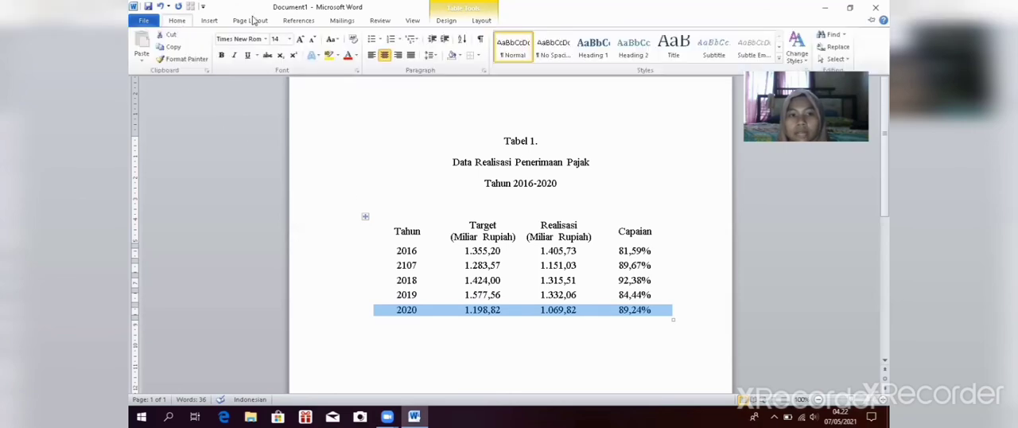
pyautogui.click(478, 56)
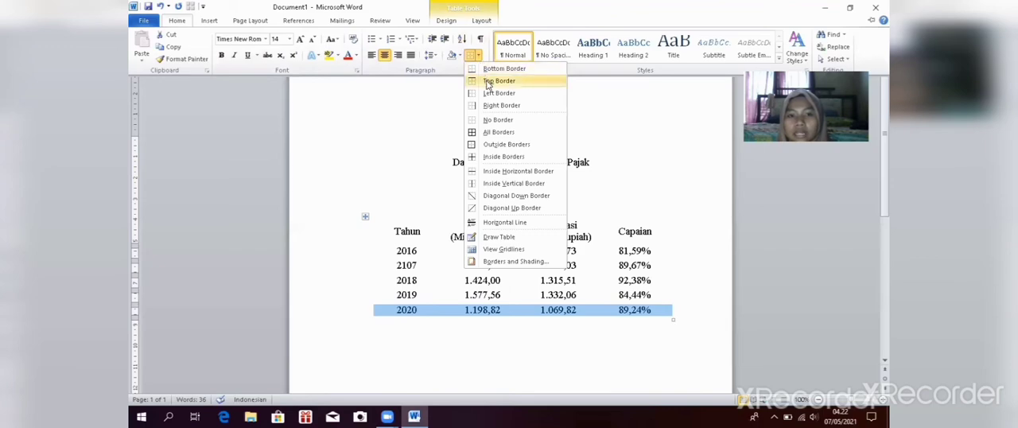
pyautogui.click(488, 81)
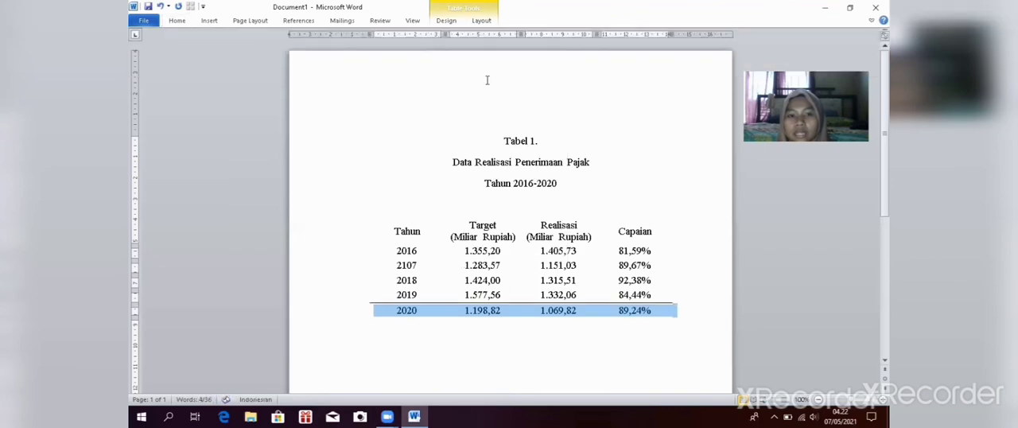
pyautogui.click(176, 22)
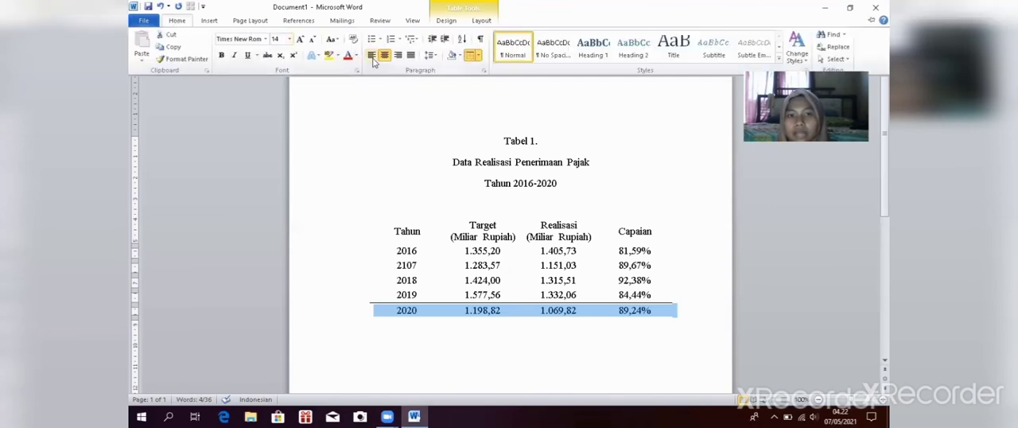
pyautogui.click(478, 55)
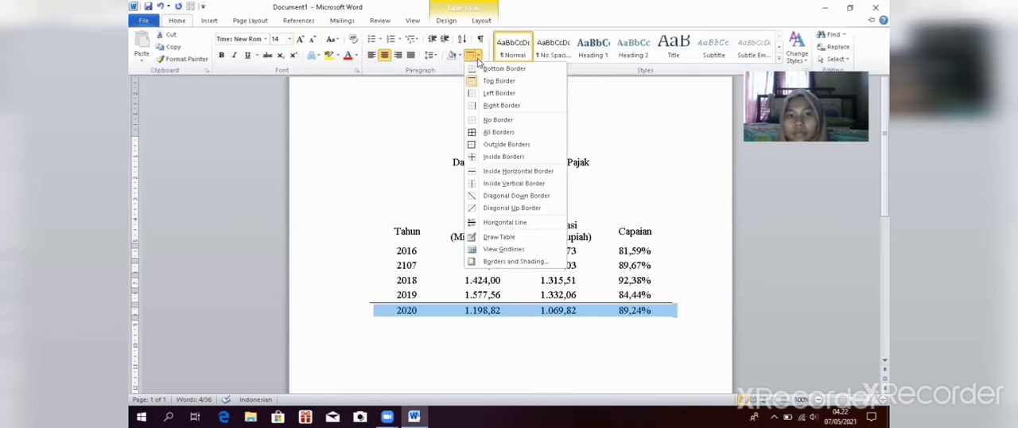
pyautogui.click(504, 69)
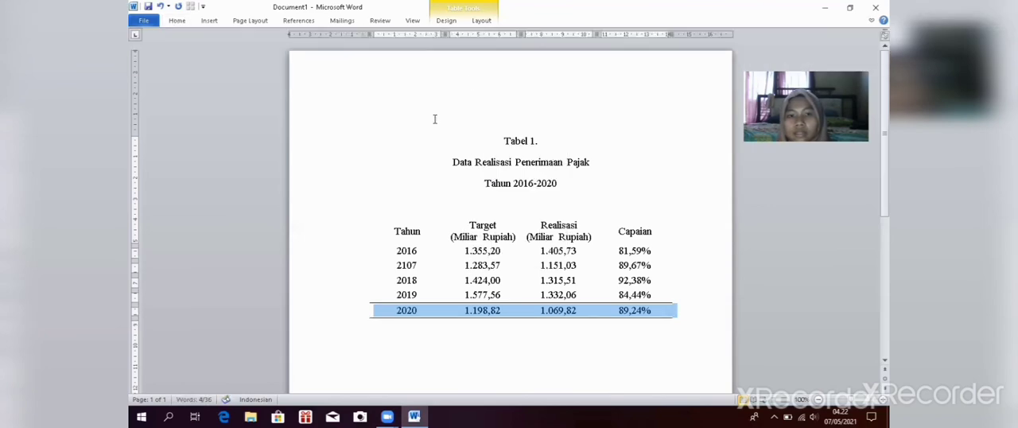
# Step: Add a top border across the table's header row, from Tahun to Capaian
pyautogui.click(391, 231)
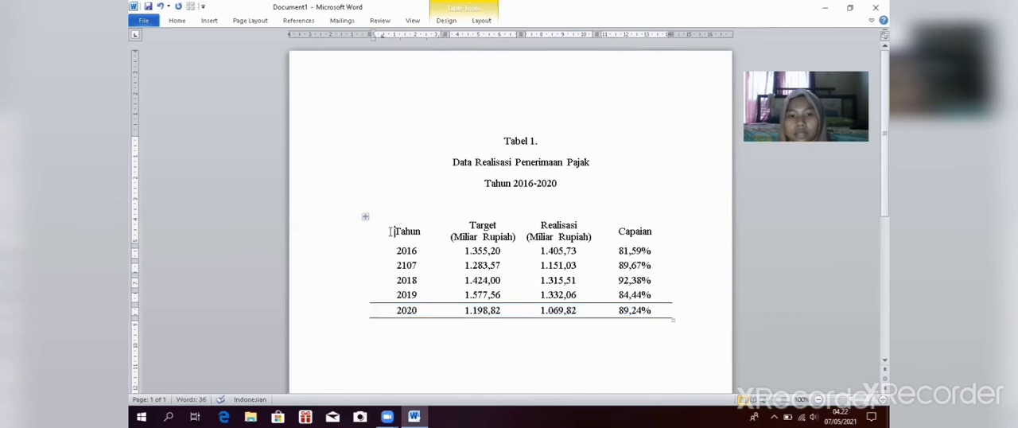
pyautogui.moveTo(396, 232); pyautogui.dragTo(458, 229)
pyautogui.moveTo(524, 228); pyautogui.dragTo(642, 223)
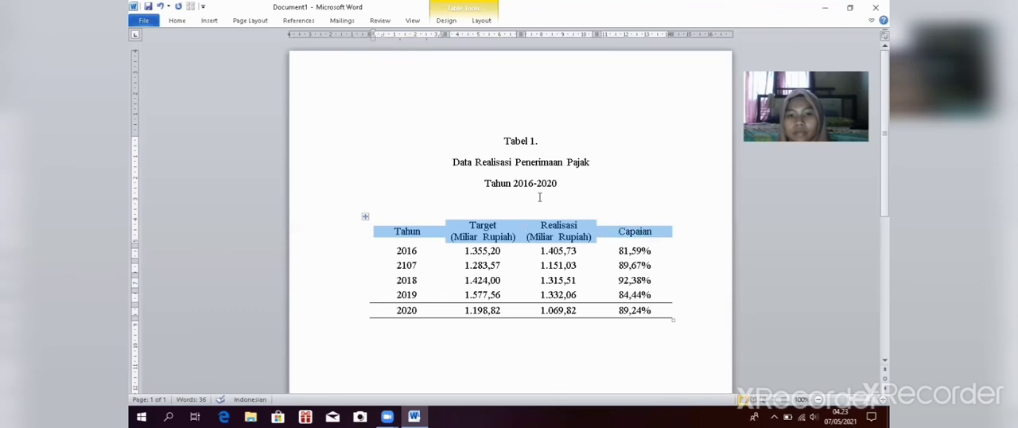
pyautogui.click(176, 20)
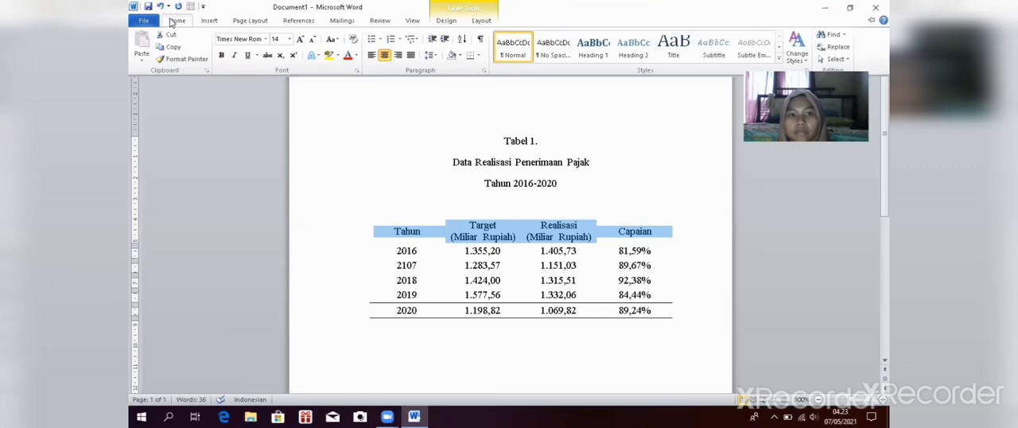
pyautogui.click(480, 55)
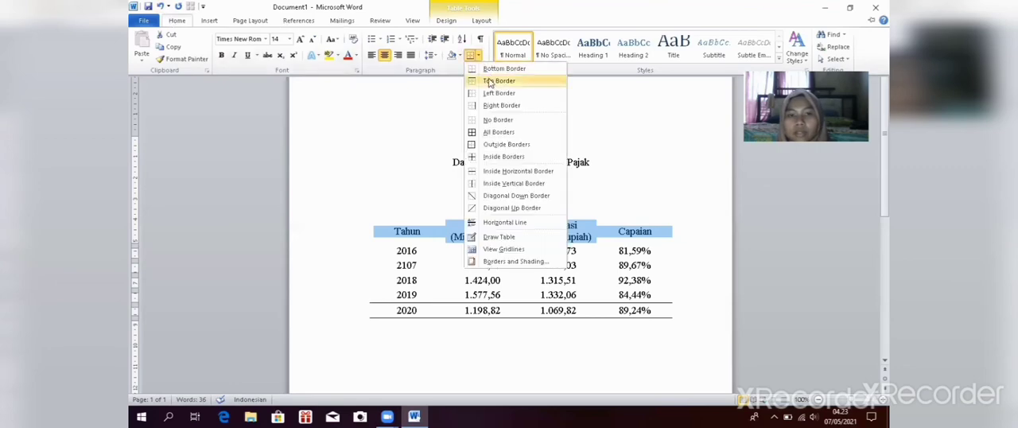
pyautogui.click(490, 81)
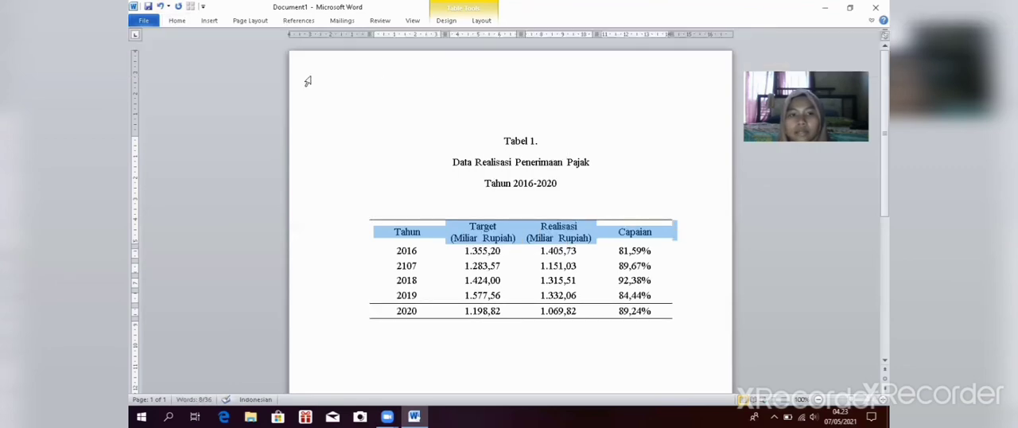
# Step: Add a bottom border across the table's header row and deselect the row
pyautogui.click(175, 21)
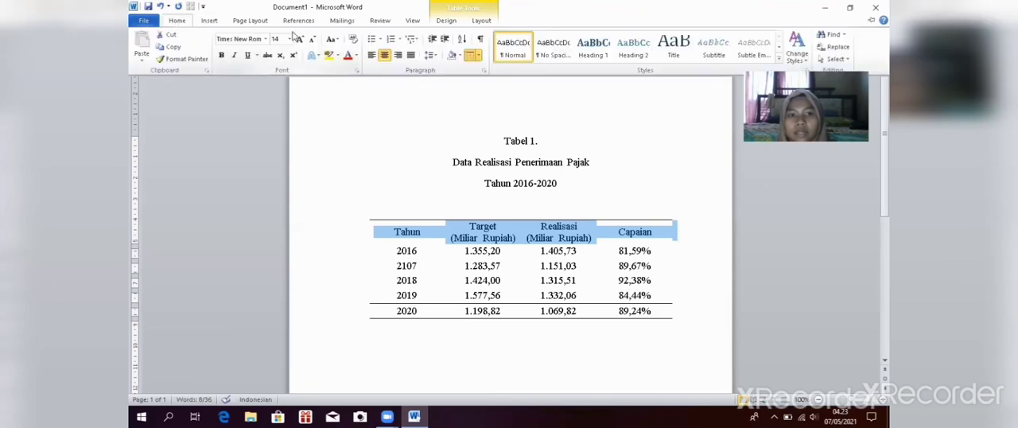
pyautogui.click(477, 58)
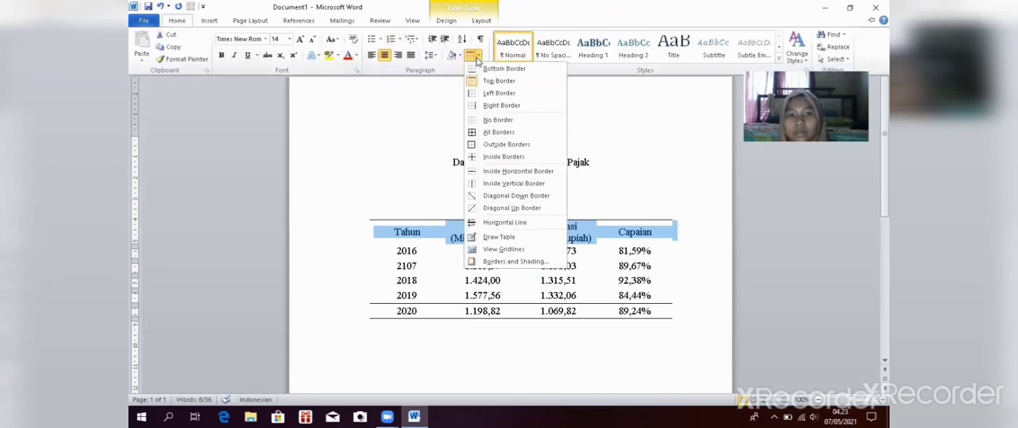
pyautogui.click(483, 70)
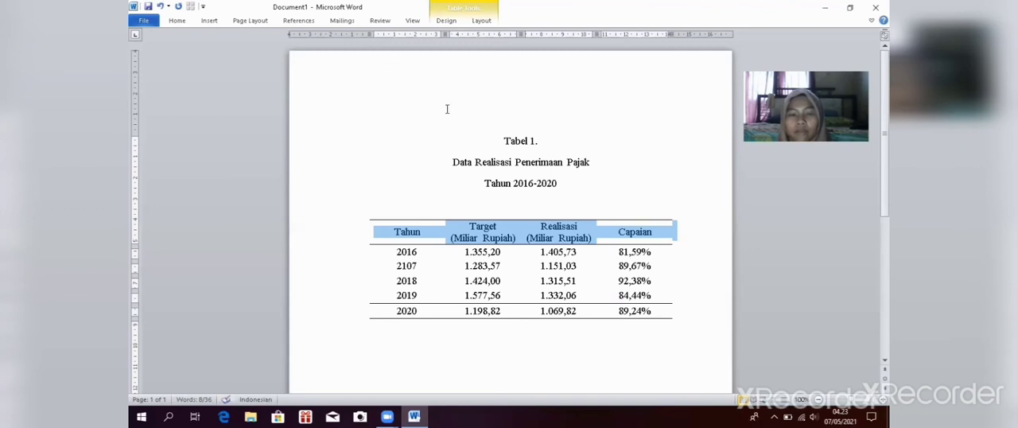
pyautogui.click(417, 178)
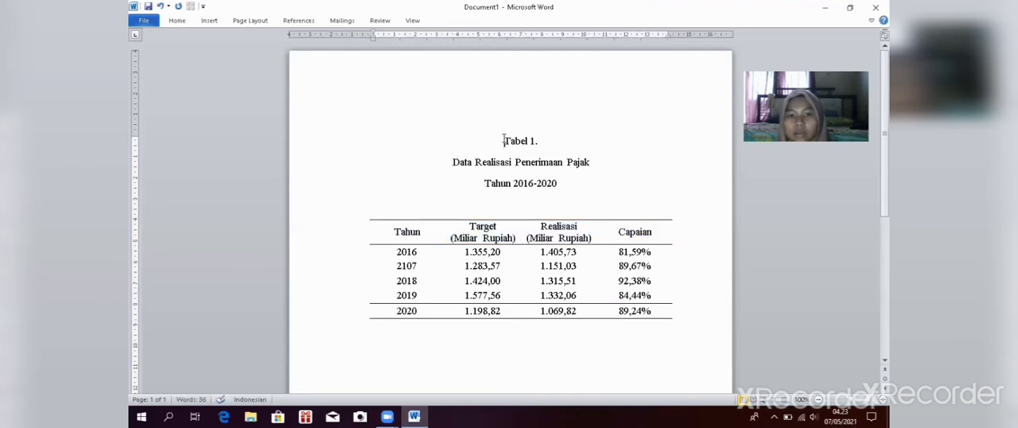
# Step: Make the three title lines above the table bold, from "Tabel 1." to "Tahun 2016-2020", and deselect them
pyautogui.moveTo(503, 141); pyautogui.dragTo(624, 171)
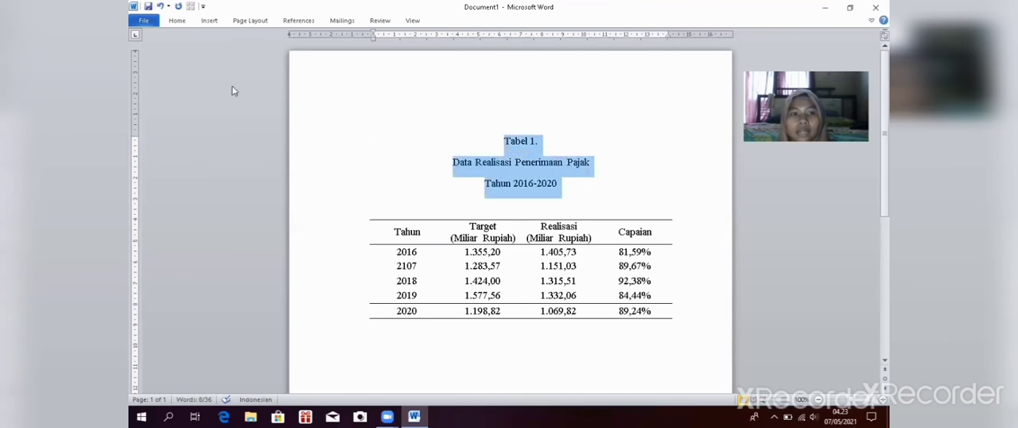
pyautogui.click(177, 21)
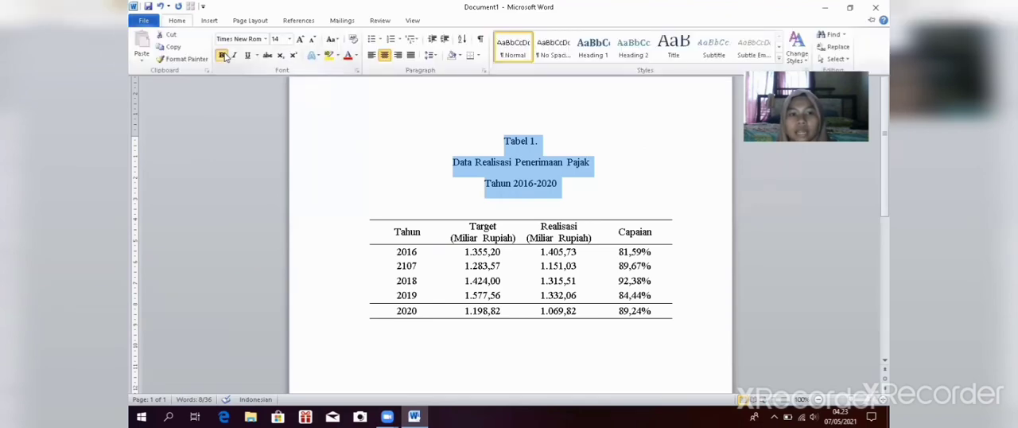
pyautogui.click(224, 55)
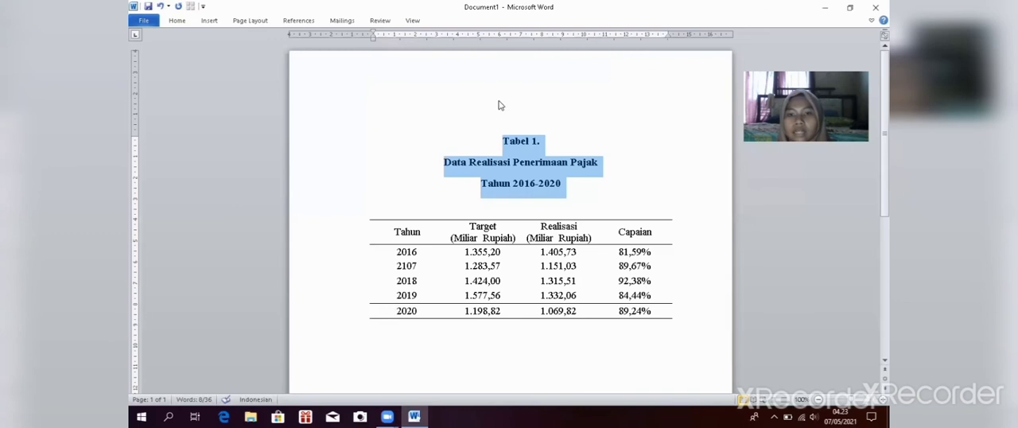
pyautogui.click(624, 124)
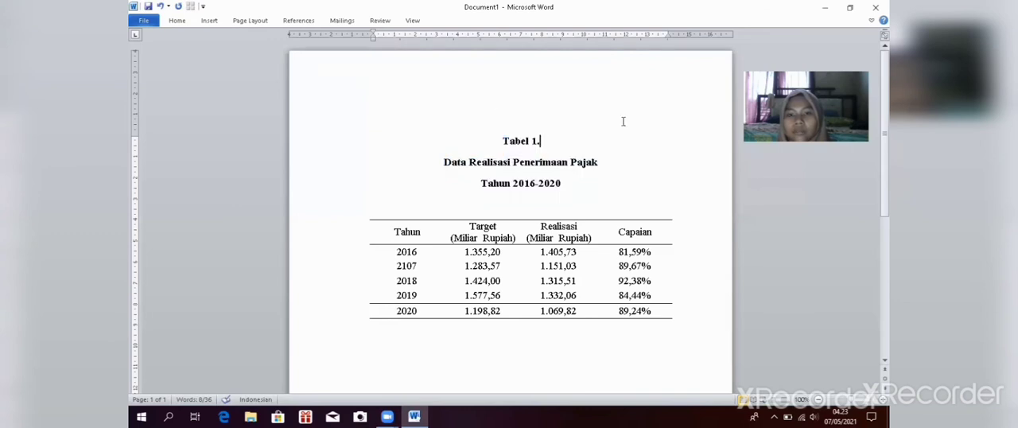
pyautogui.click(682, 313)
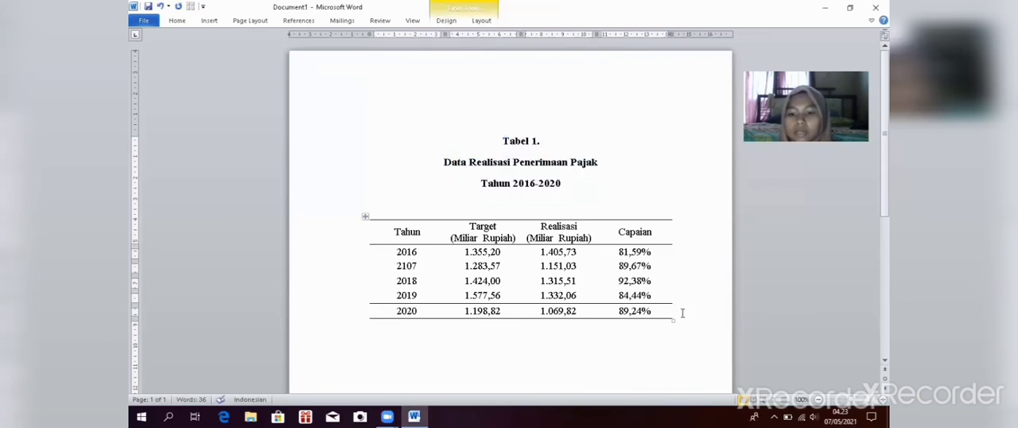
pyautogui.press('Return')
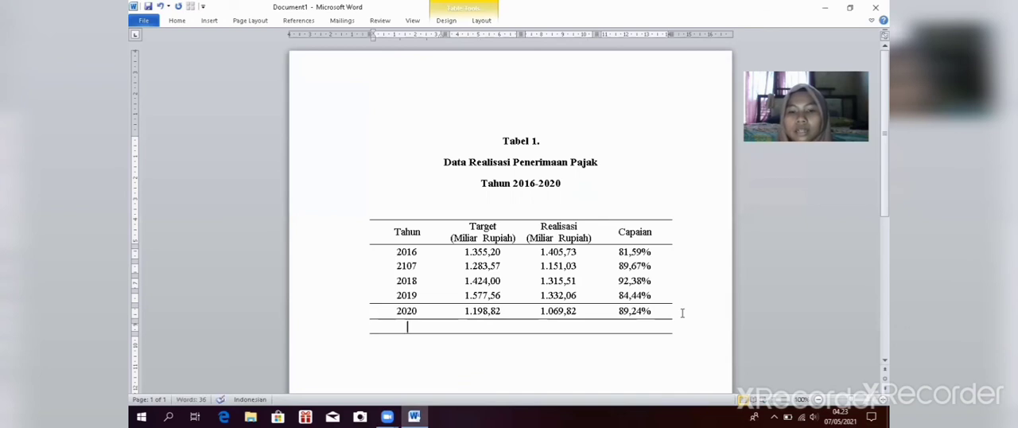
pyautogui.press('BackSpace')
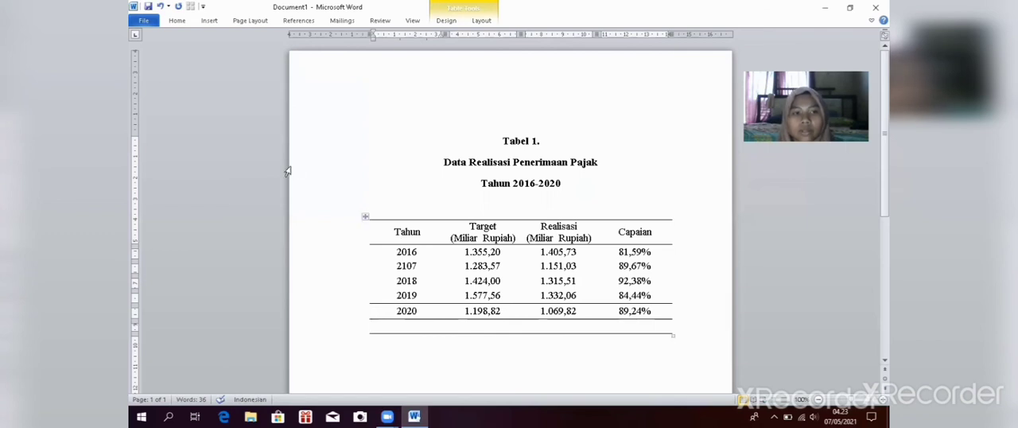
pyautogui.click(161, 7)
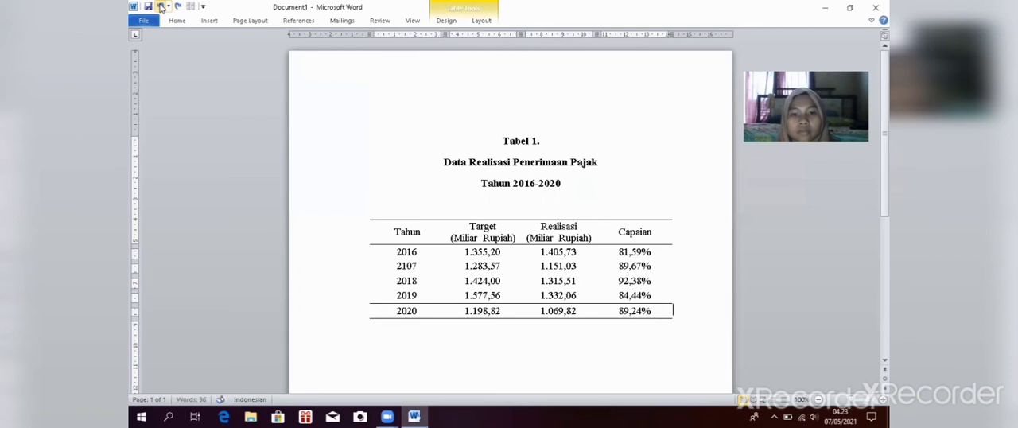
pyautogui.click(172, 71)
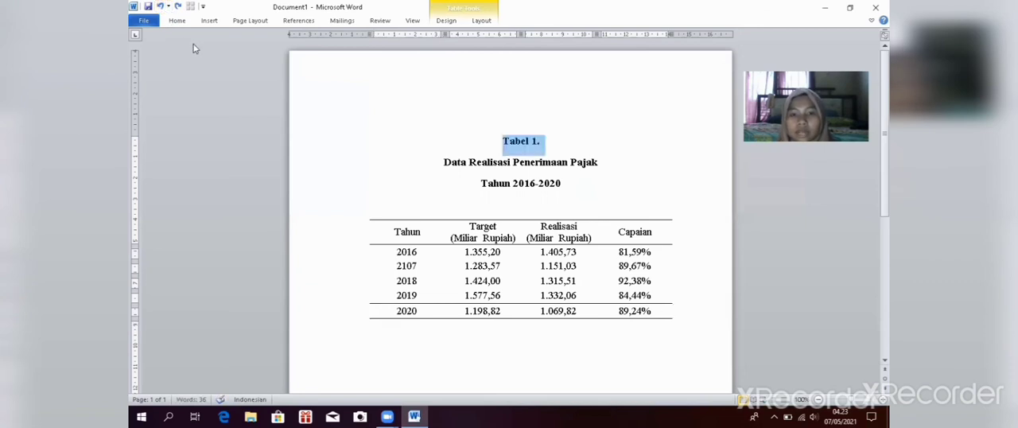
pyautogui.click(433, 86)
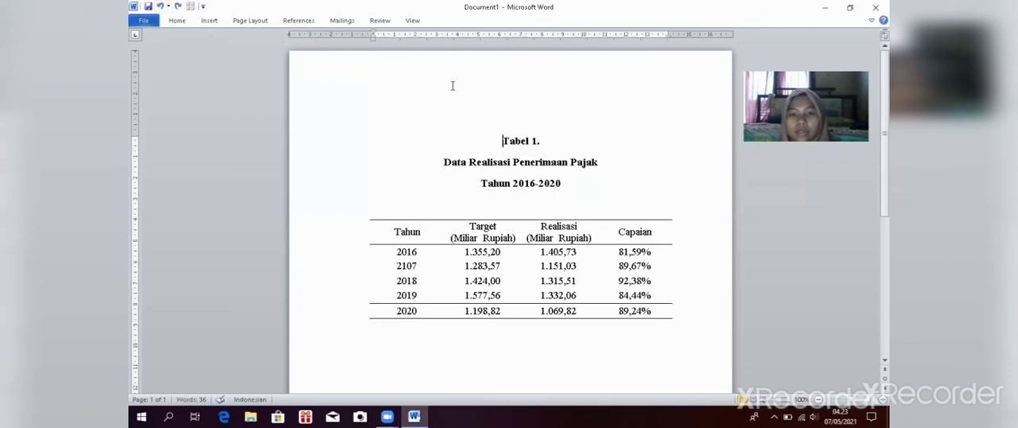